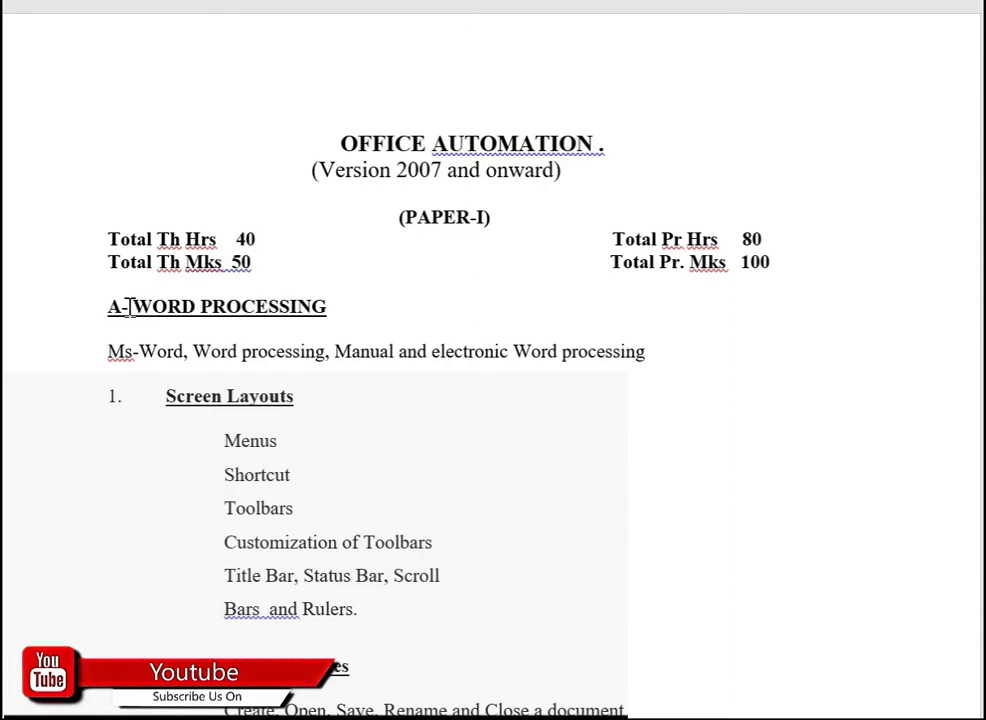
Step: Highlight the WORD PROCESSING heading and the Ms-Word topics line in the current document
mouse_move(122, 310)
left_mouse_down()
mouse_move(160, 314)
mouse_move(143, 352)
mouse_move(108, 352)
left_mouse_up()
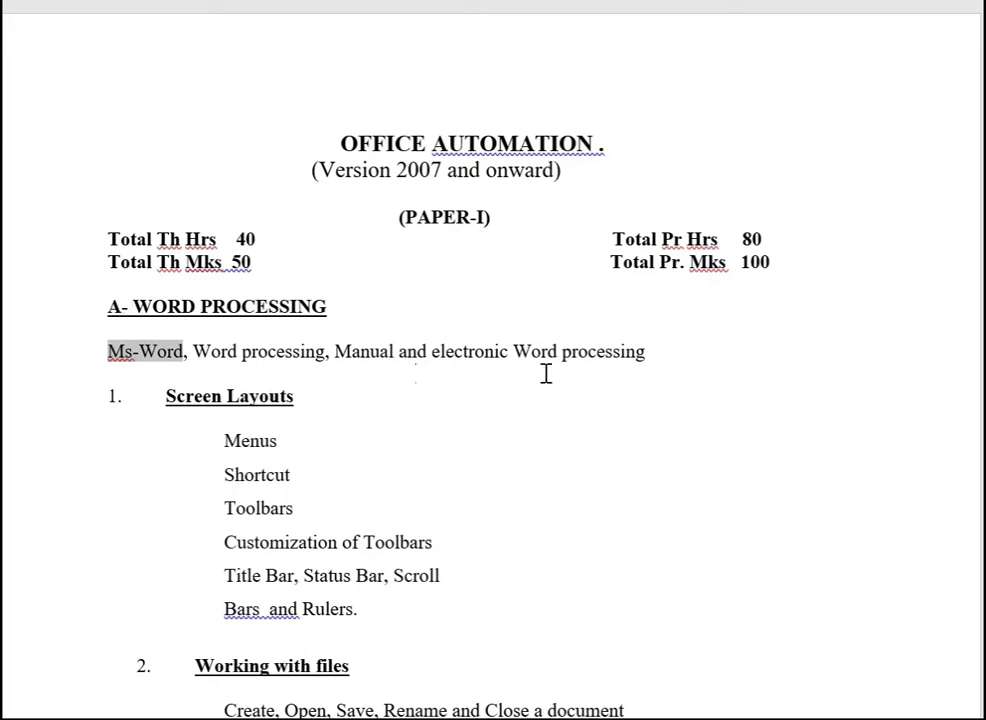
left_click_drag(652, 351, 100, 351)
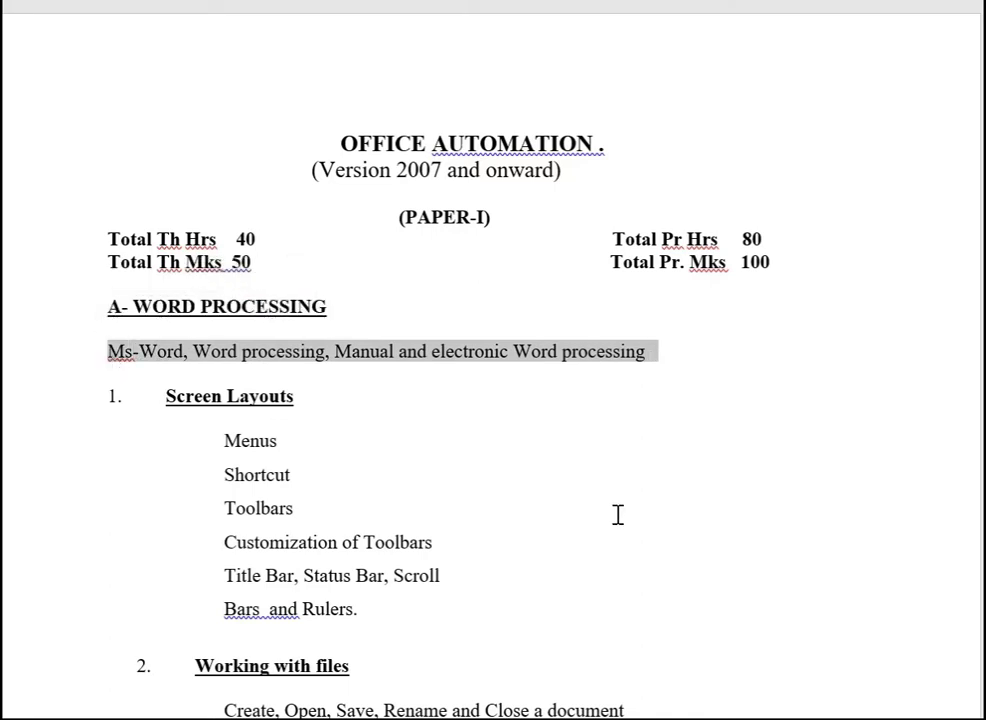
scroll(635, 515, "down", 1)
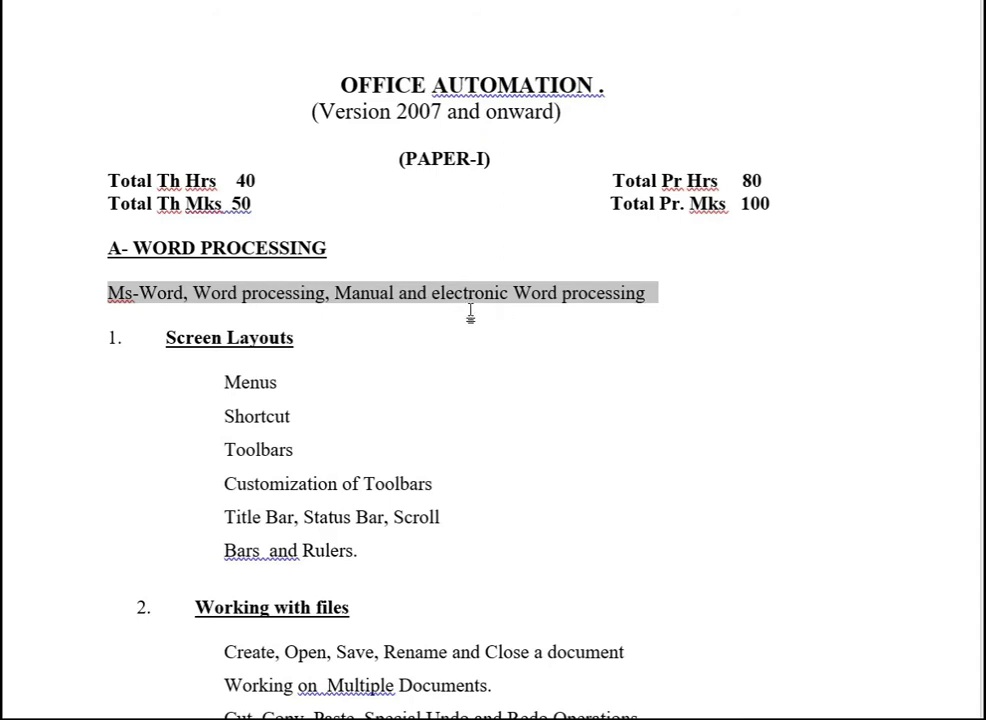
left_click(387, 295)
left_click_drag(331, 297, 601, 311)
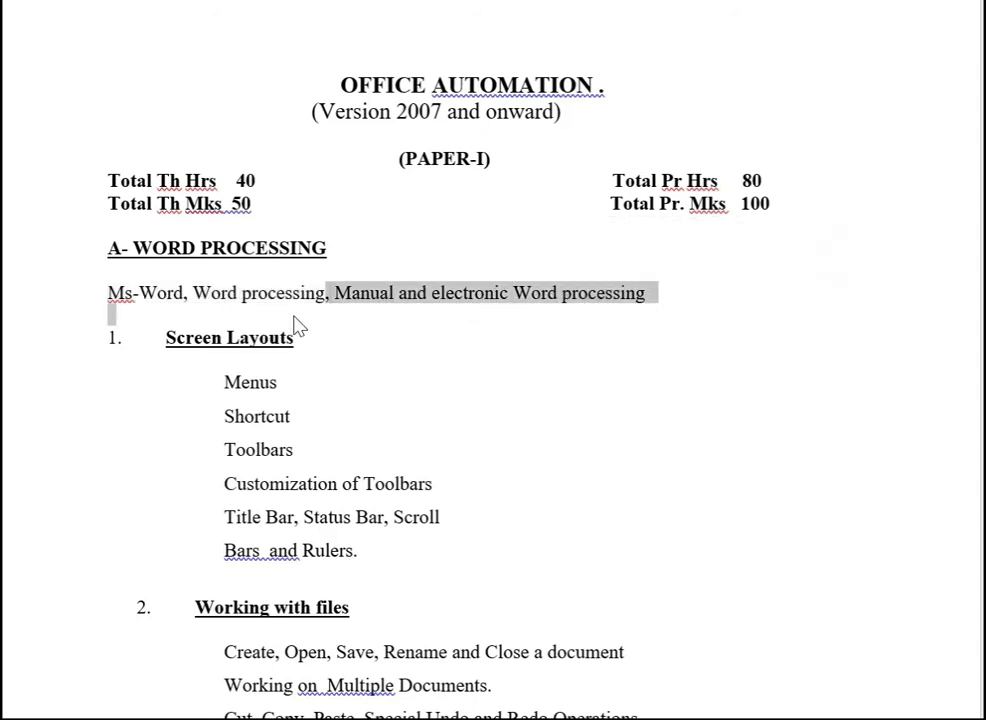
left_click(229, 297)
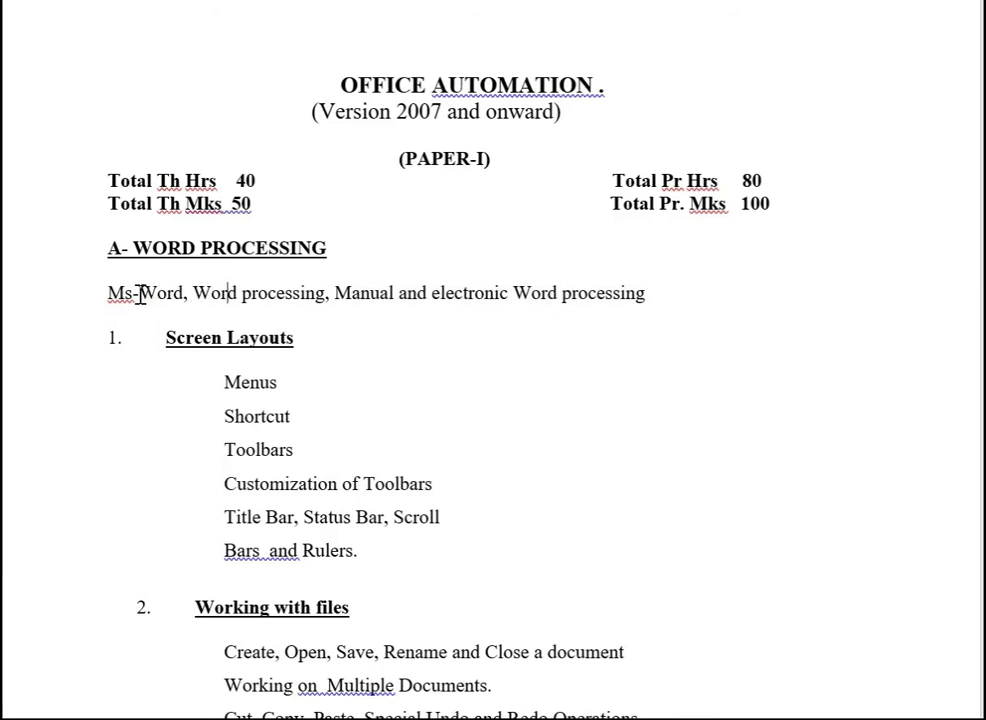
left_click_drag(109, 291, 190, 292)
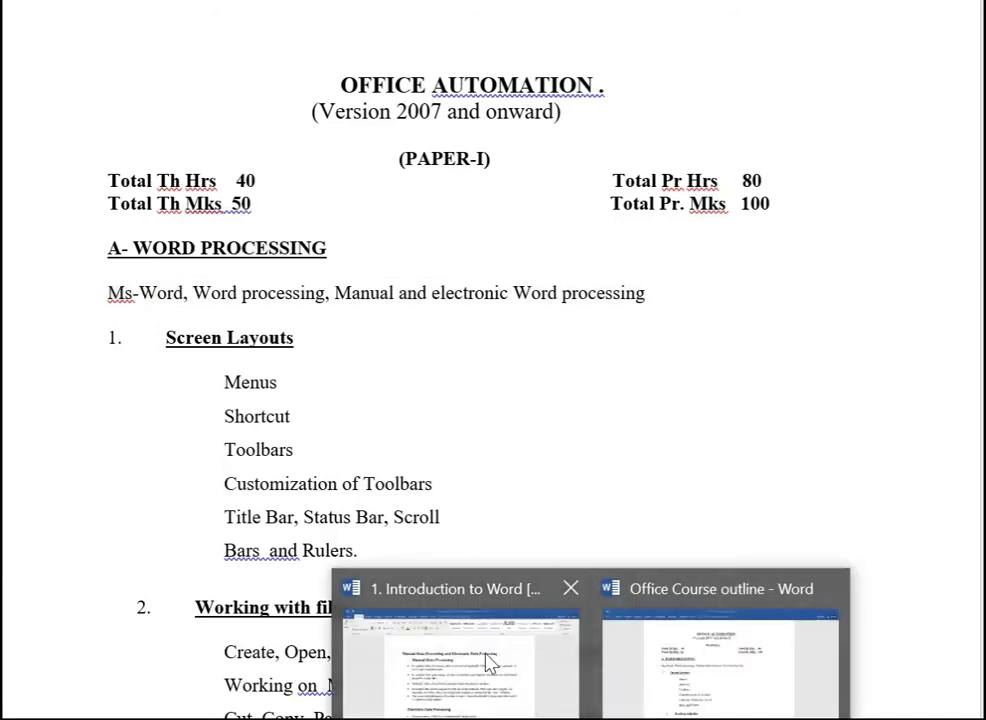
Step: Switch to the data processing notes document and select its main title
left_click(440, 654)
scroll(493, 307, "down", 2)
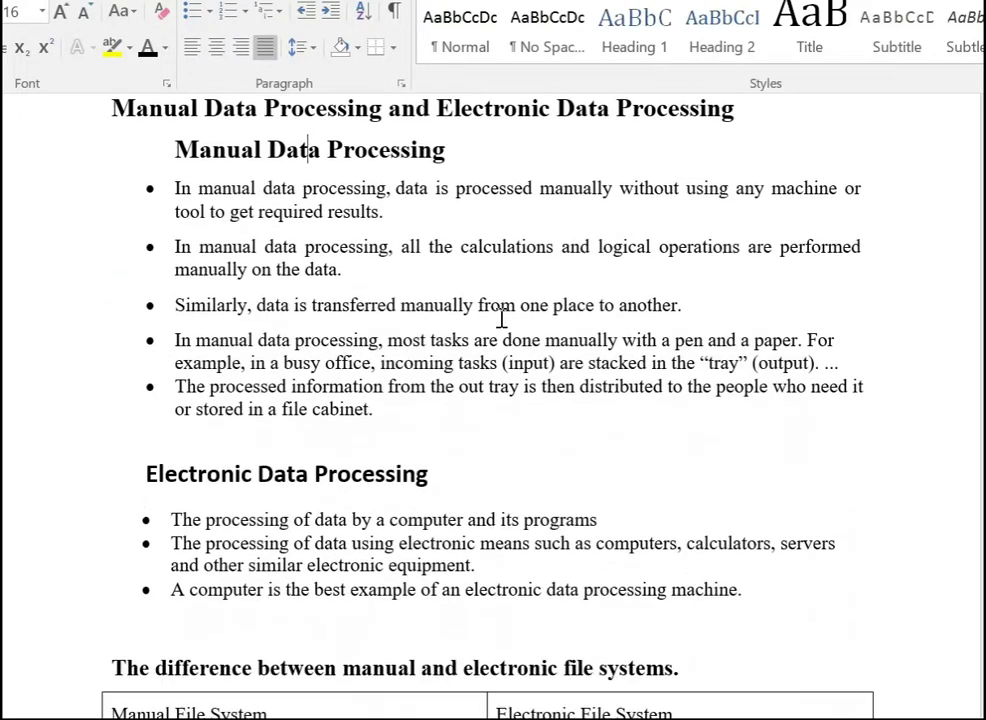
scroll(500, 318, "up", 1)
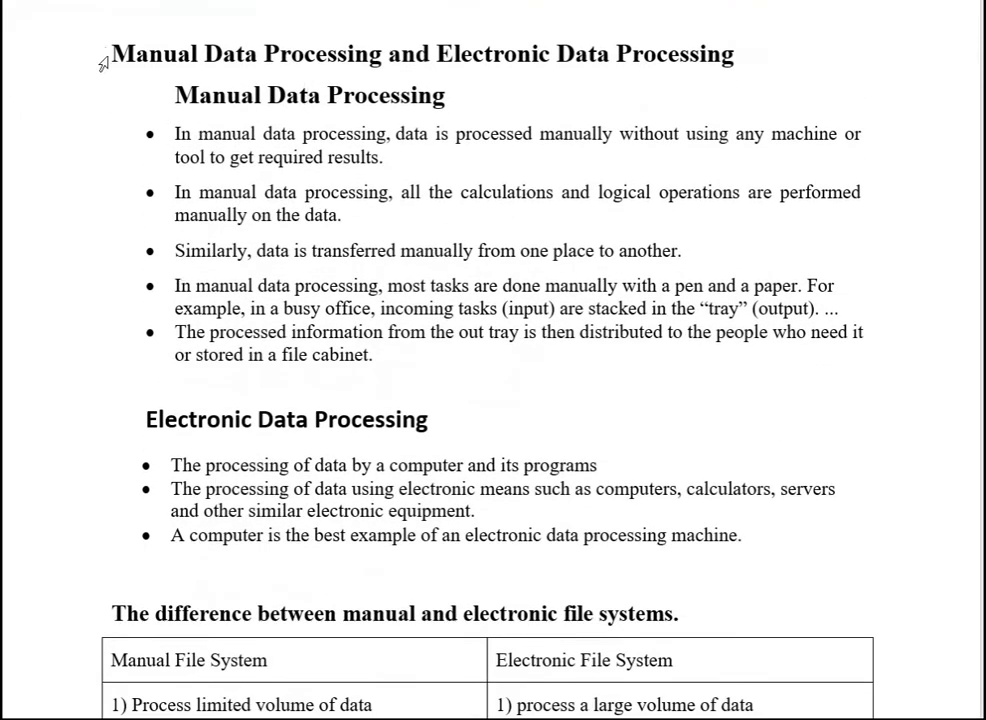
mouse_move(112, 55)
left_mouse_down()
mouse_move(358, 68)
mouse_move(737, 64)
left_mouse_up()
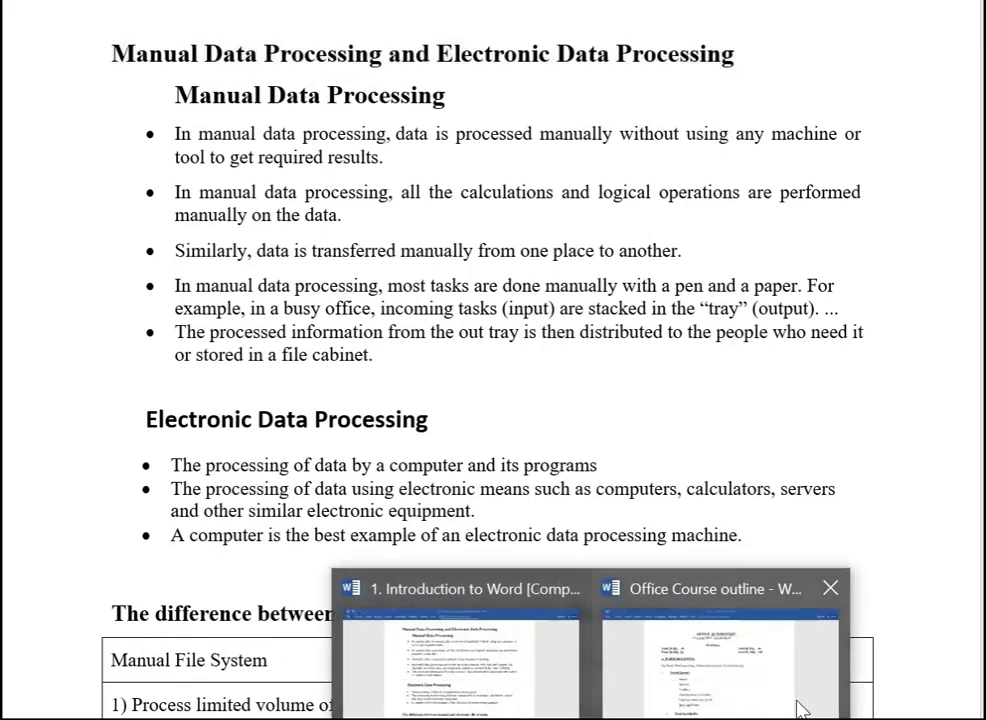
left_click(799, 706)
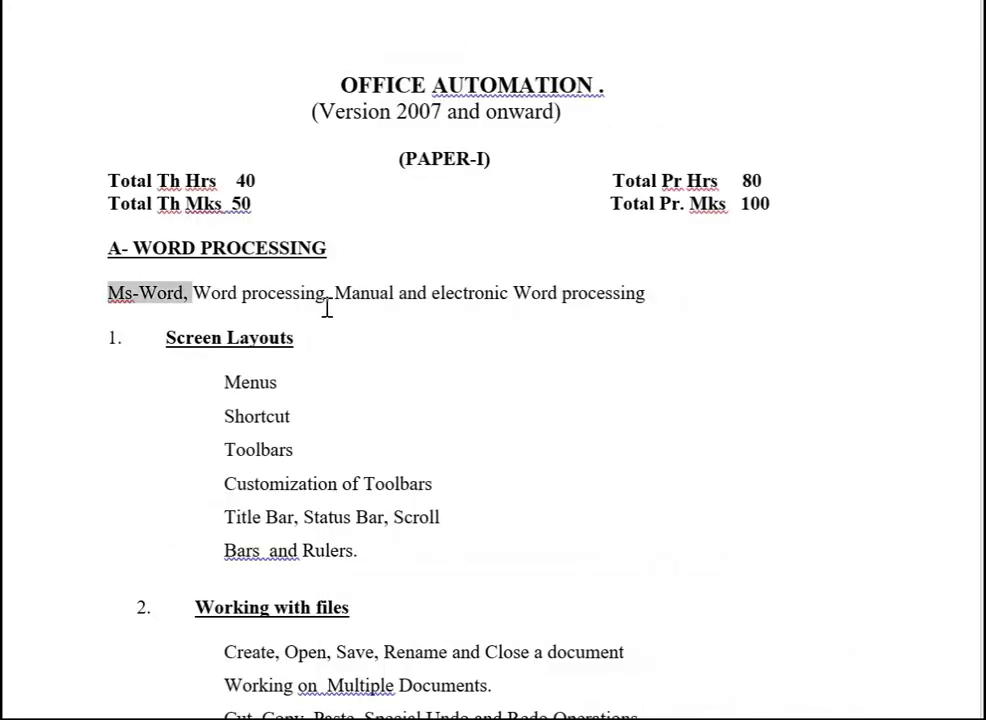
mouse_move(328, 293)
left_mouse_down()
mouse_move(594, 308)
mouse_move(605, 321)
mouse_move(659, 287)
left_mouse_up()
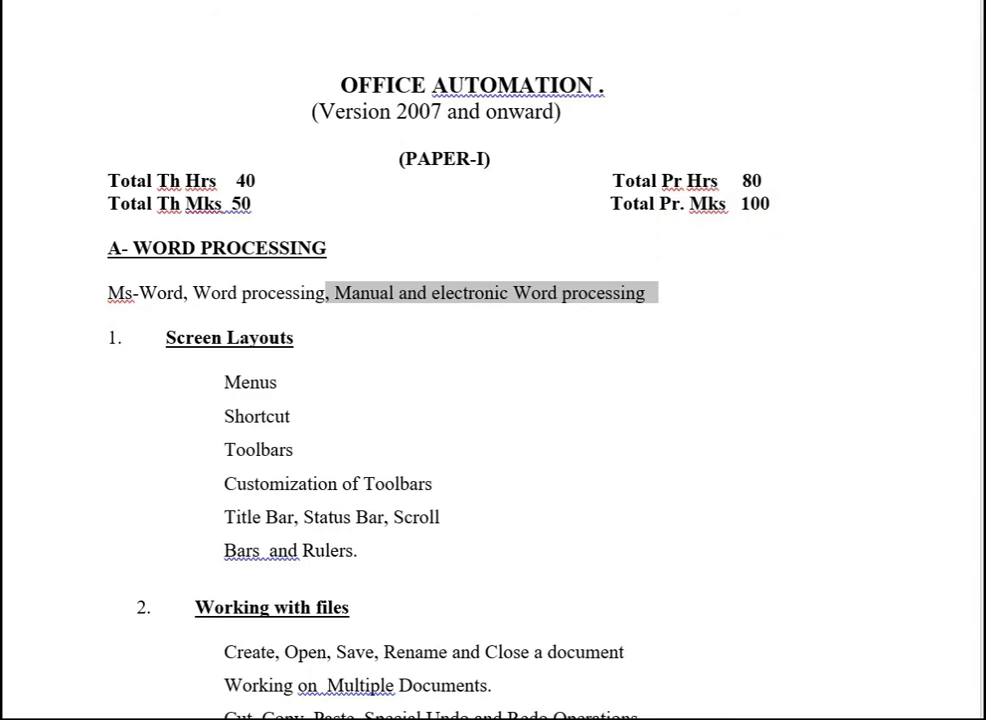
left_click(480, 662)
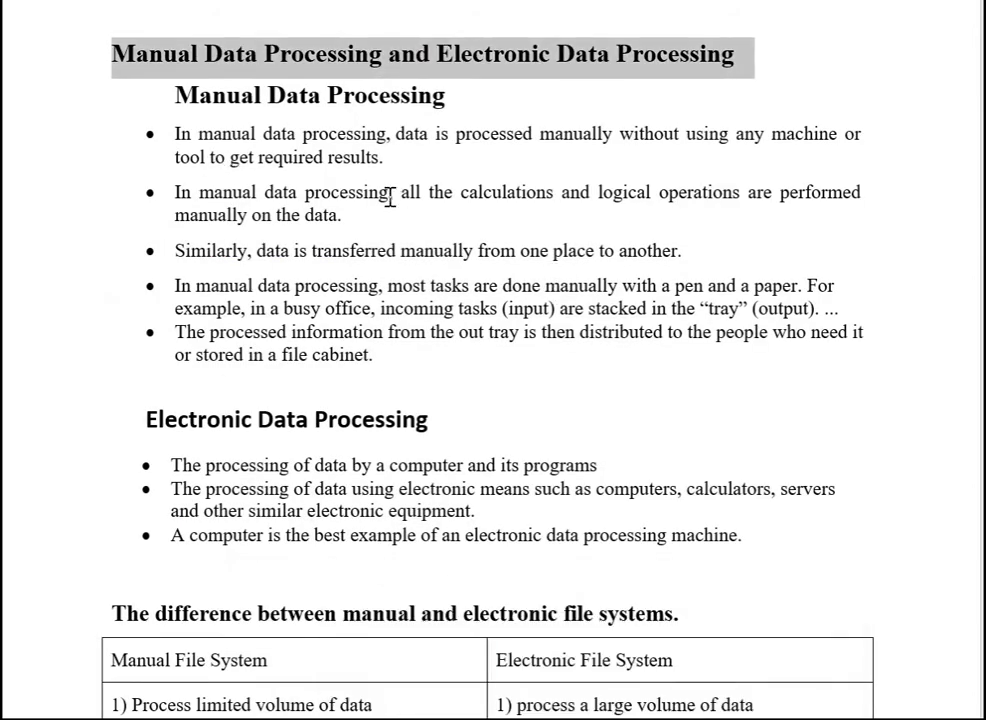
left_click_drag(177, 95, 449, 96)
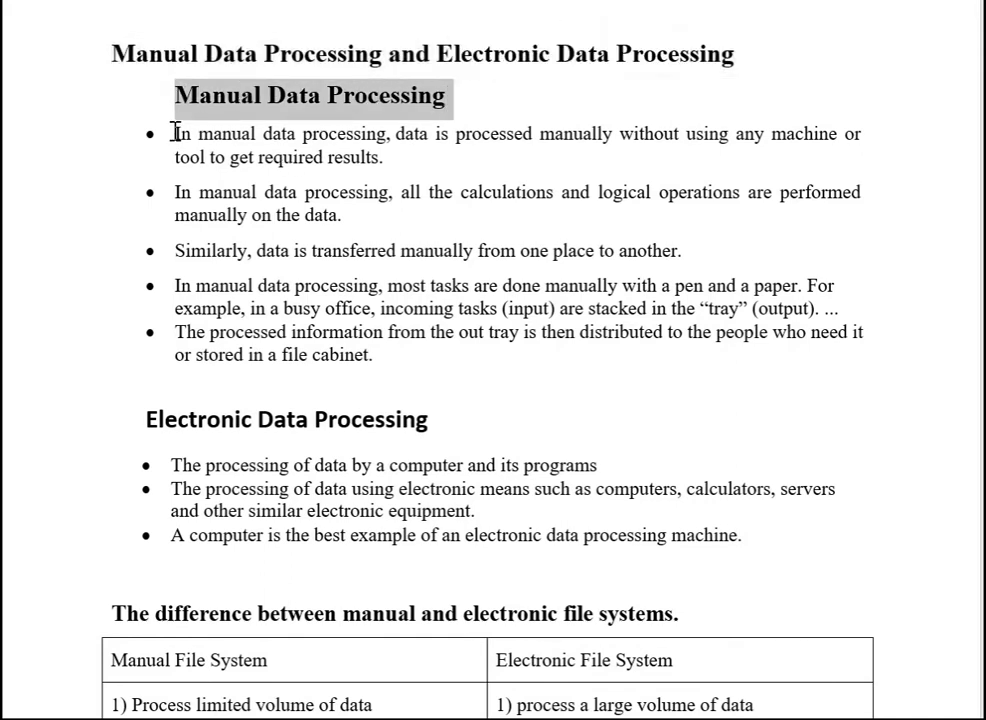
mouse_move(174, 133)
left_mouse_down()
mouse_move(601, 141)
mouse_move(684, 156)
left_mouse_up()
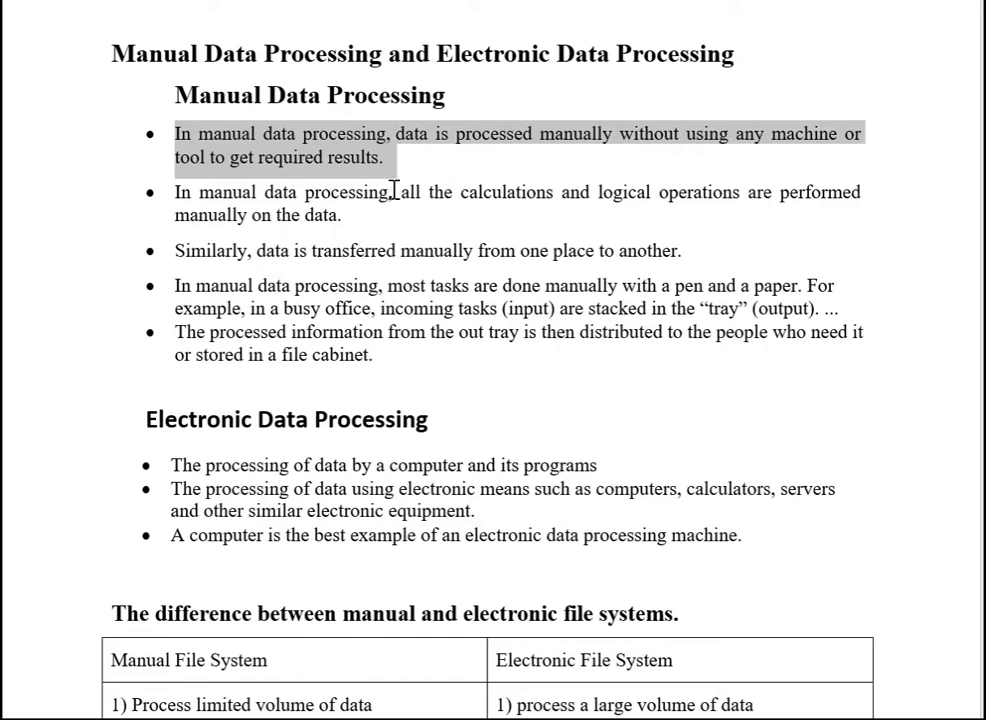
left_click_drag(401, 195, 755, 211)
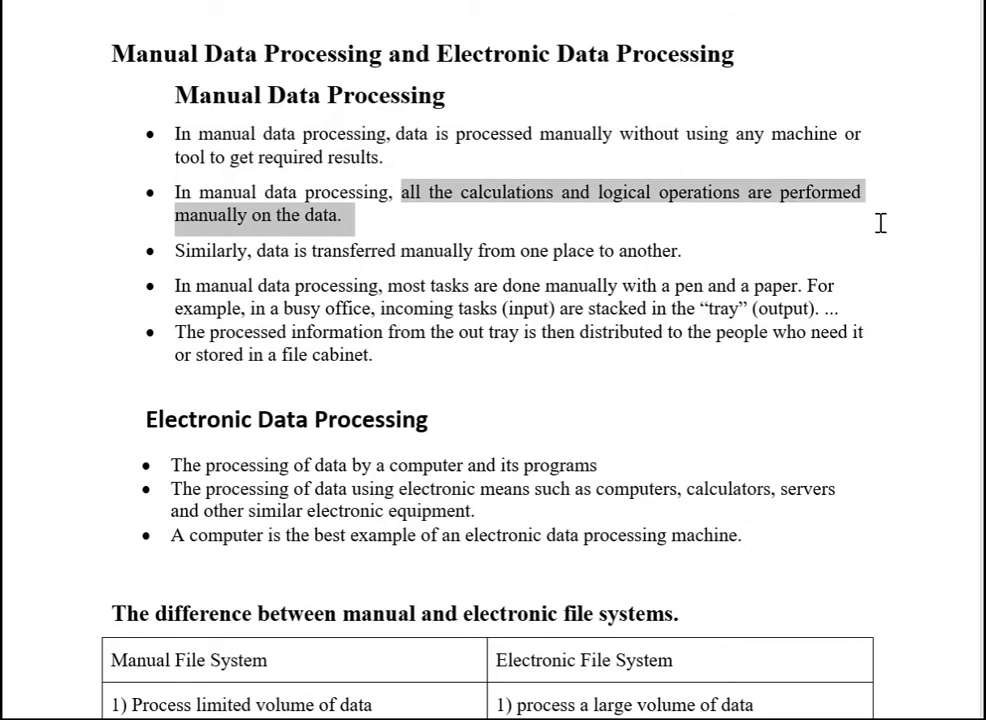
left_click(462, 218)
left_click_drag(405, 195, 645, 206)
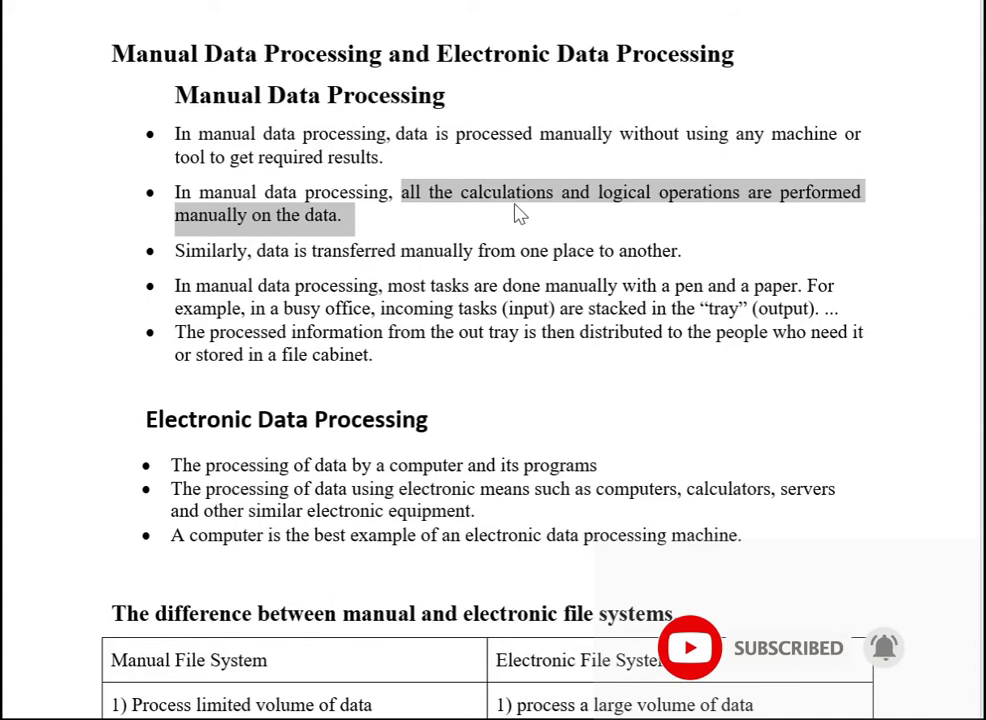
scroll(521, 215, "down", 1)
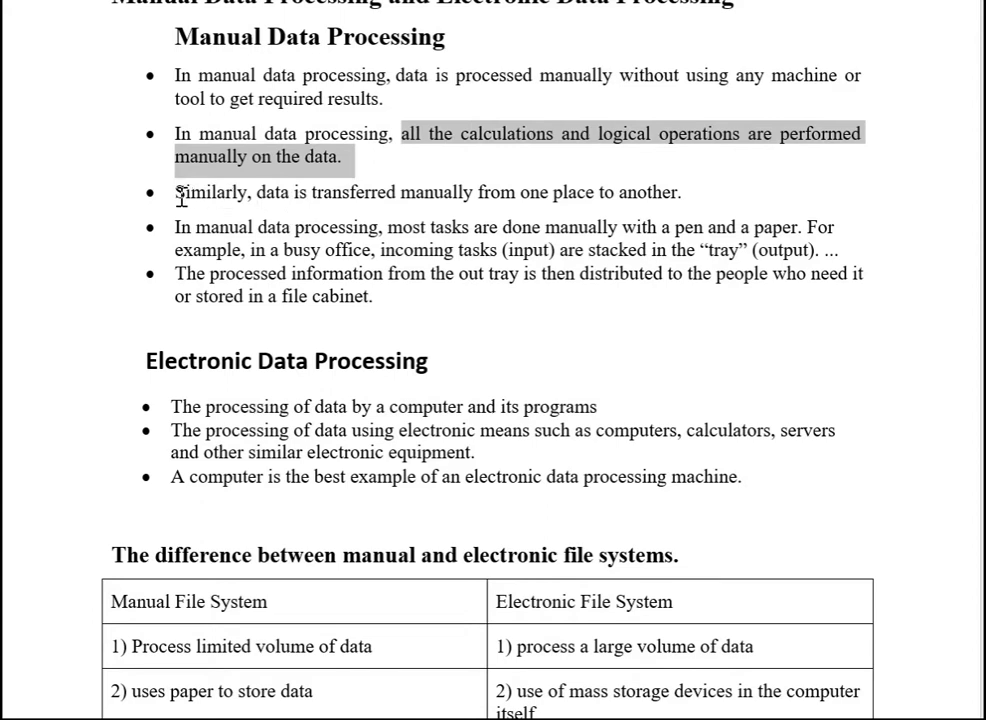
left_click_drag(181, 193, 692, 188)
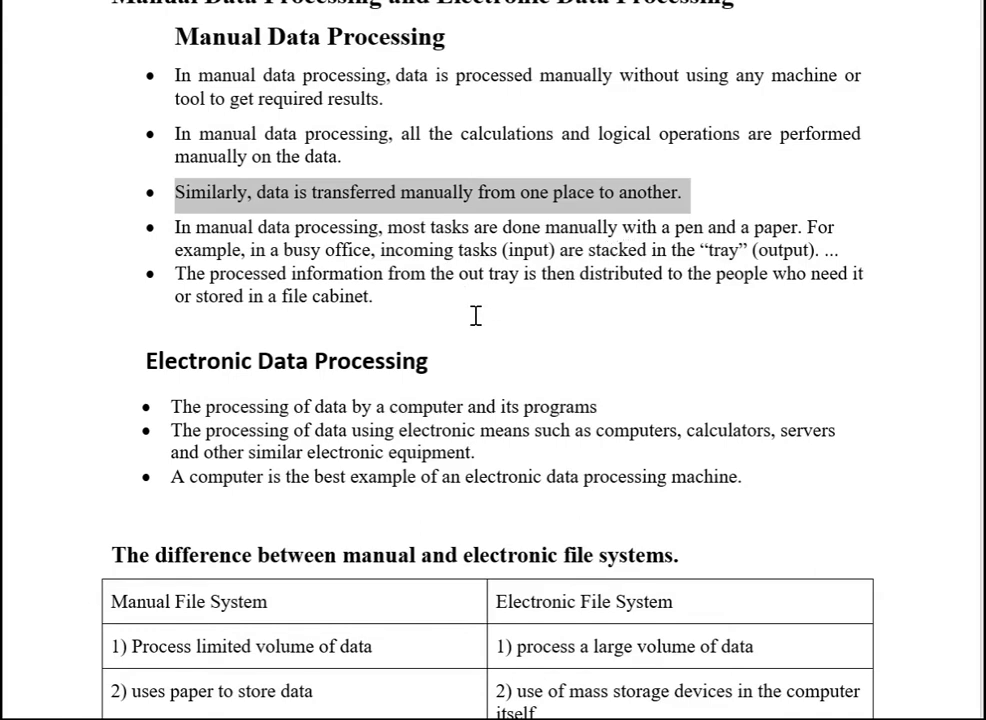
scroll(226, 195, "down", 3)
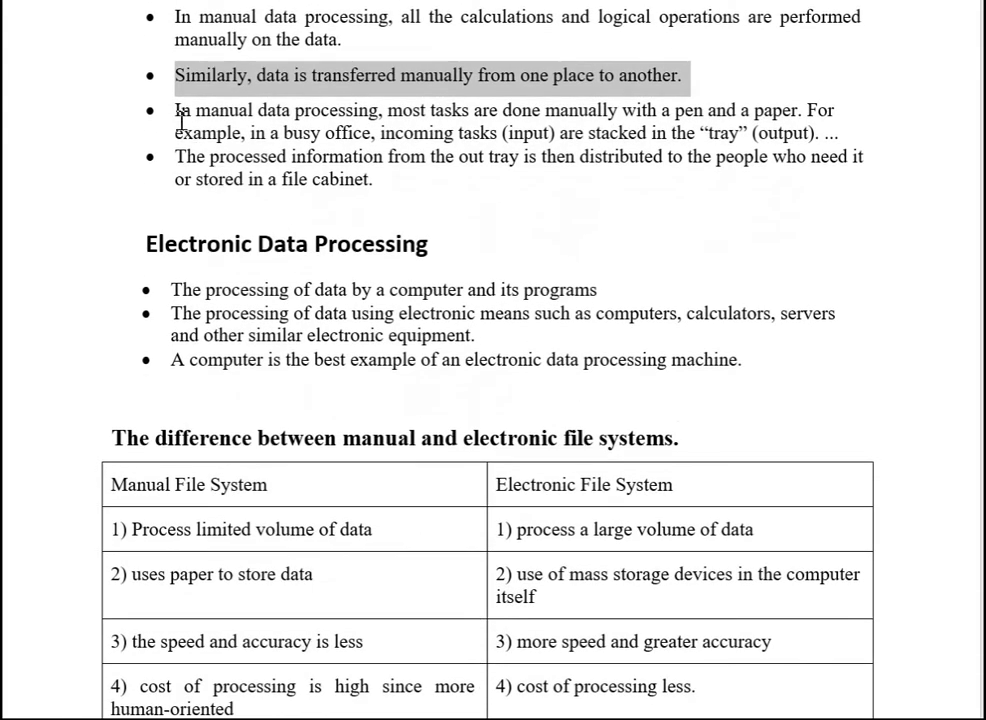
left_click_drag(177, 108, 800, 108)
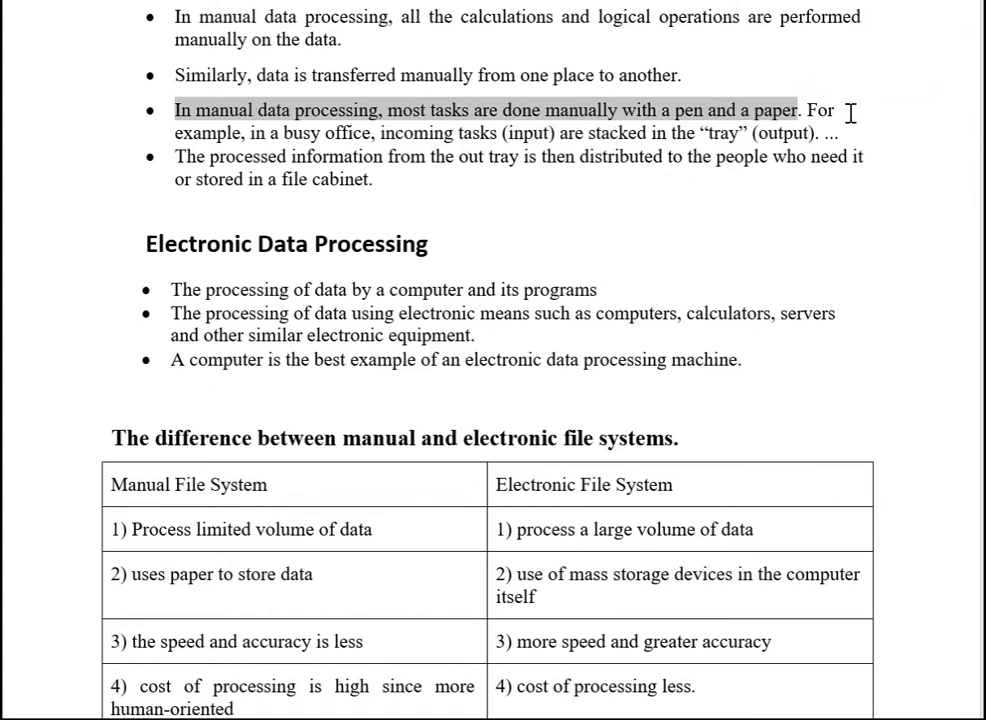
left_click_drag(250, 133, 362, 138)
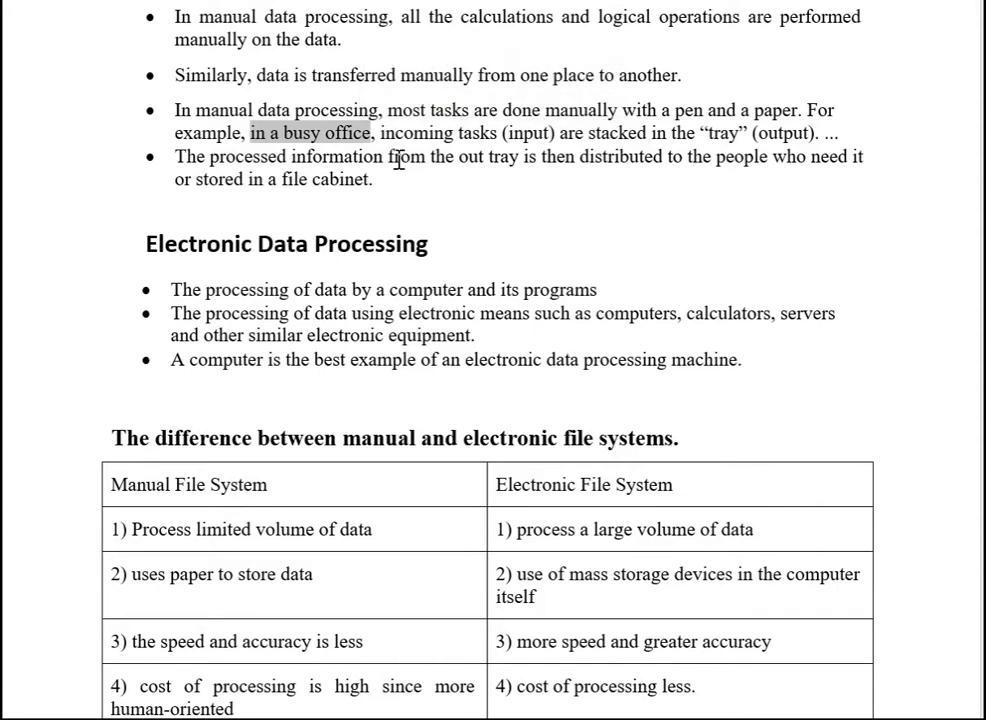
left_click_drag(381, 133, 806, 133)
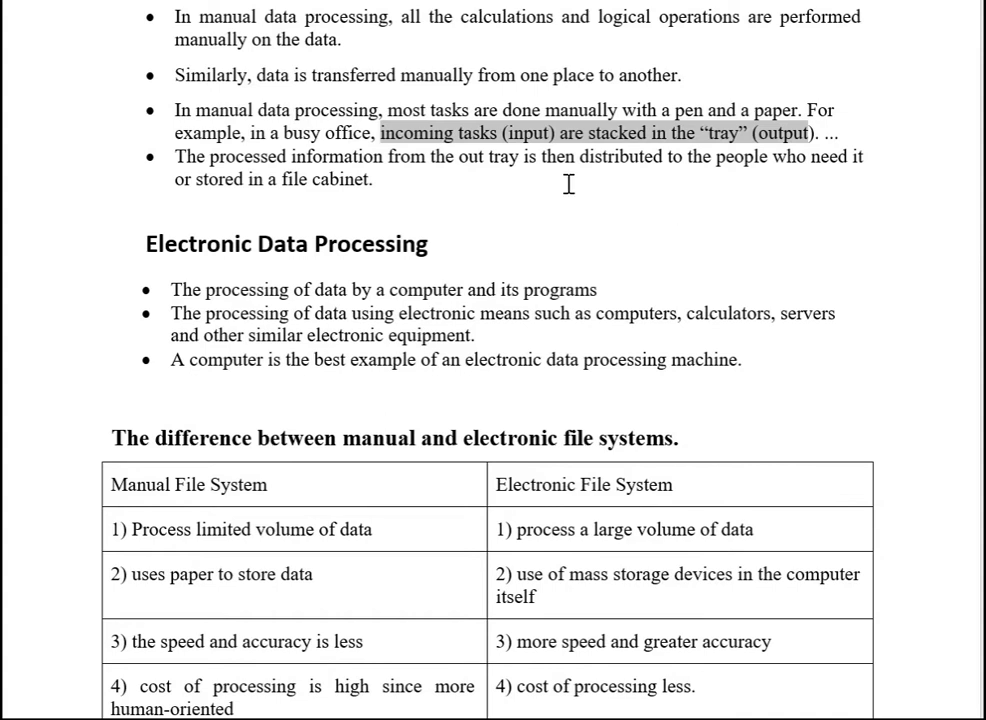
mouse_move(177, 157)
left_mouse_down()
mouse_move(687, 158)
mouse_move(814, 167)
mouse_move(822, 178)
left_mouse_up()
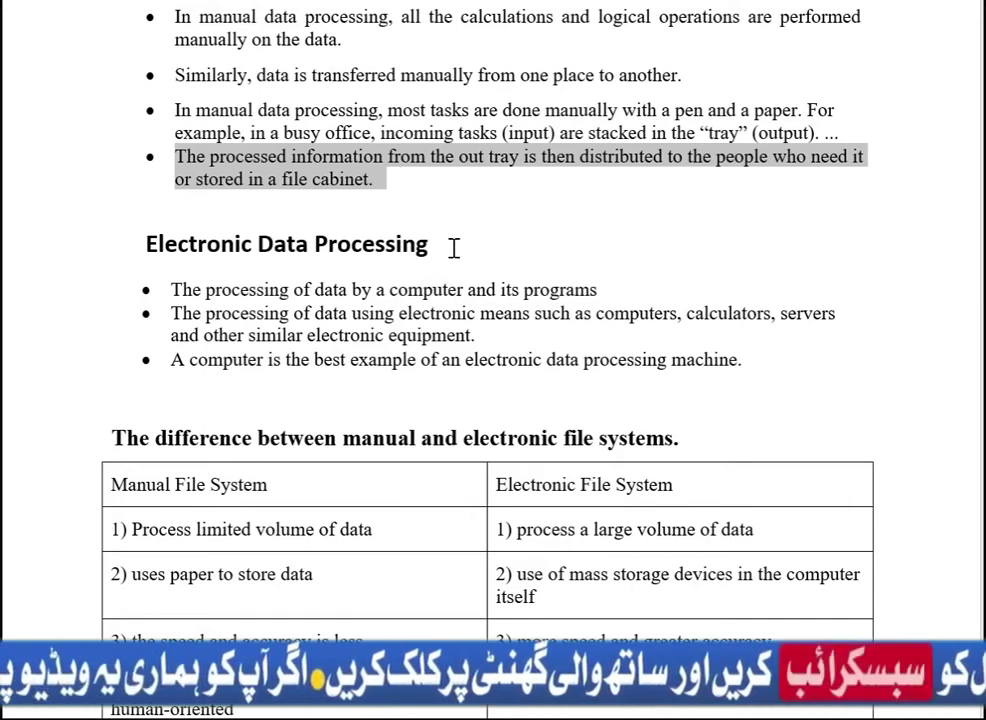
scroll(453, 247, "down", 1)
scroll(451, 246, "down", 2)
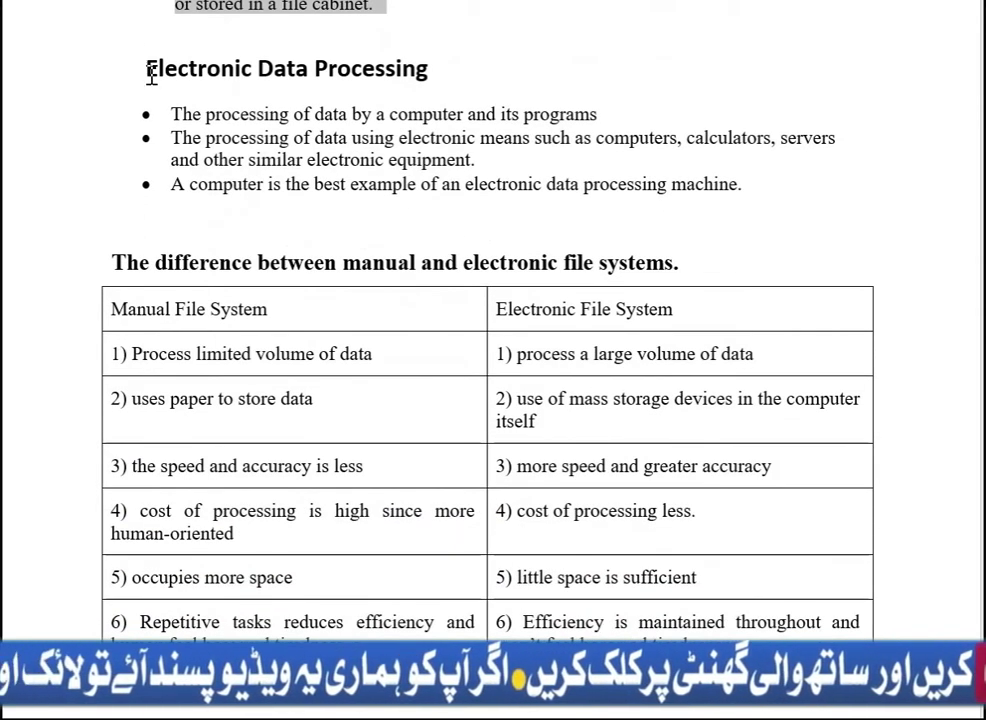
mouse_move(150, 68)
left_mouse_down()
mouse_move(332, 90)
mouse_move(430, 72)
left_mouse_up()
scroll(409, 221, "up", 4)
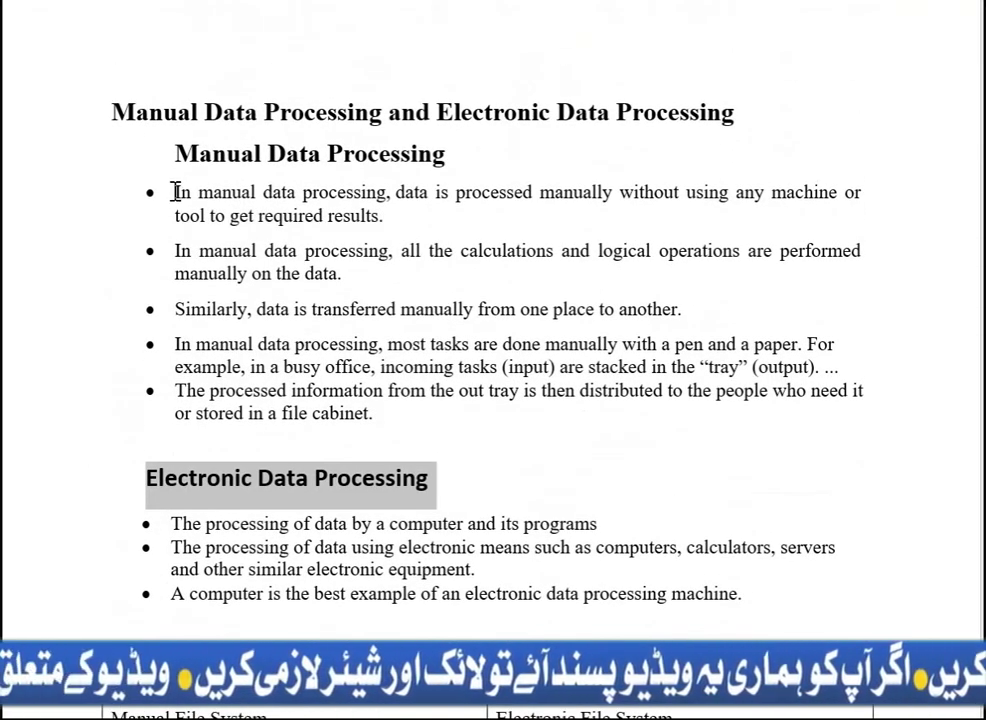
mouse_move(176, 191)
left_mouse_down()
mouse_move(390, 341)
mouse_move(436, 414)
left_mouse_up()
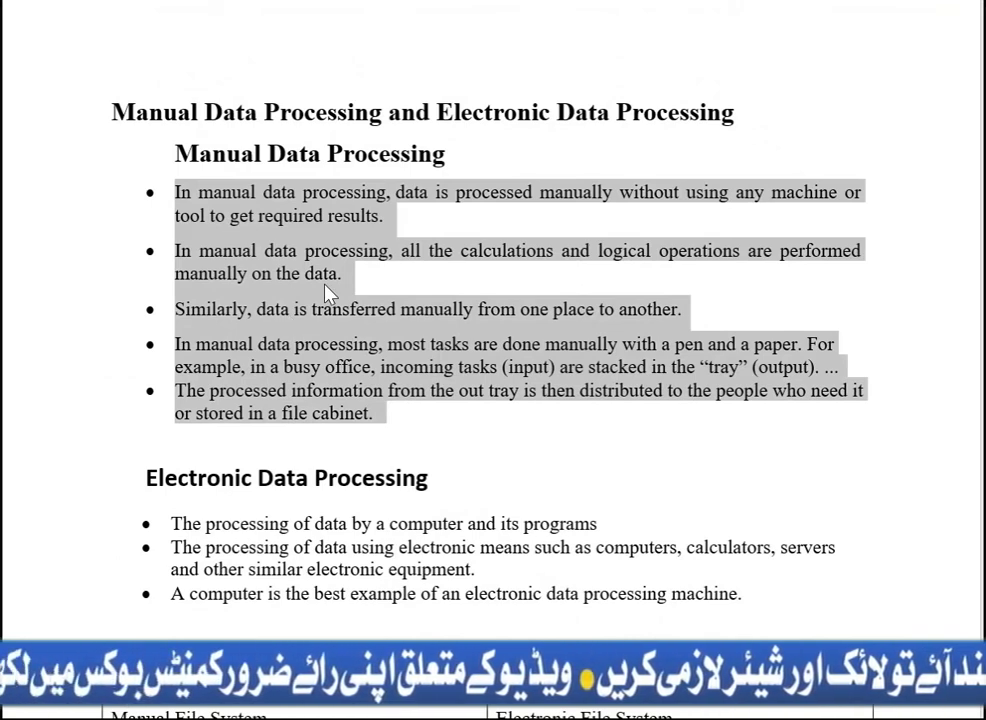
scroll(507, 266, "down", 1)
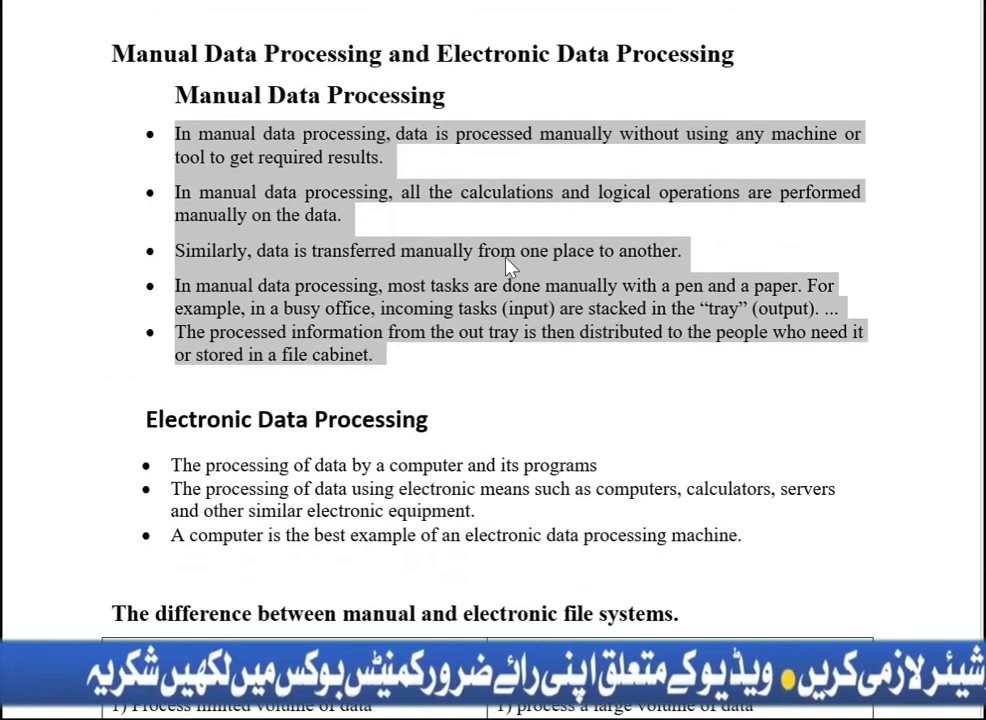
scroll(533, 370, "down", 1)
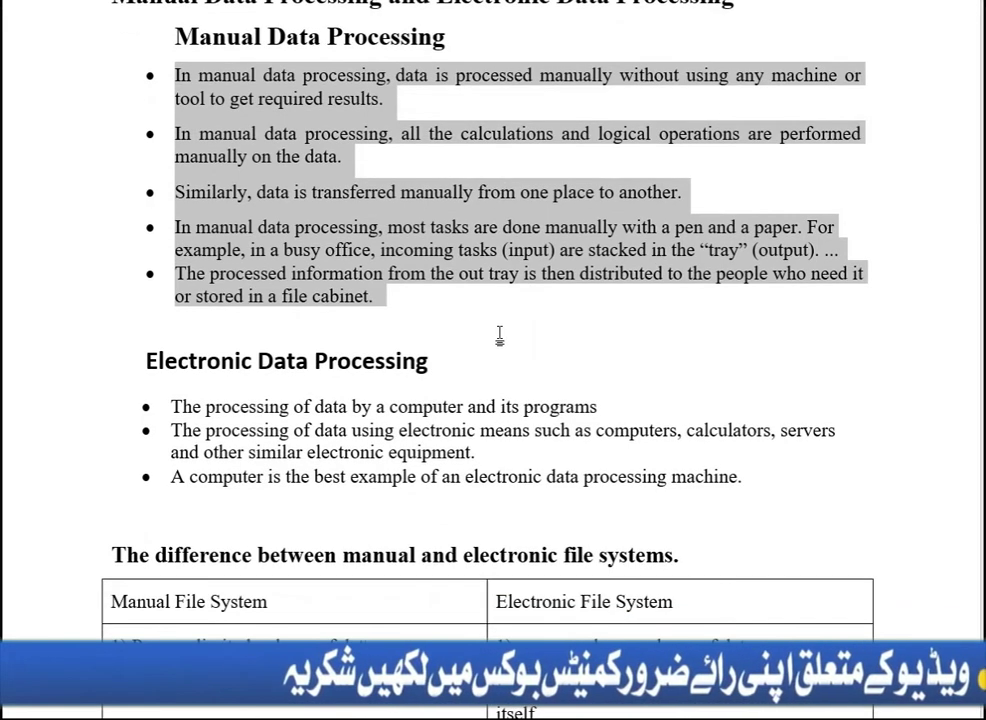
scroll(499, 336, "down", 1)
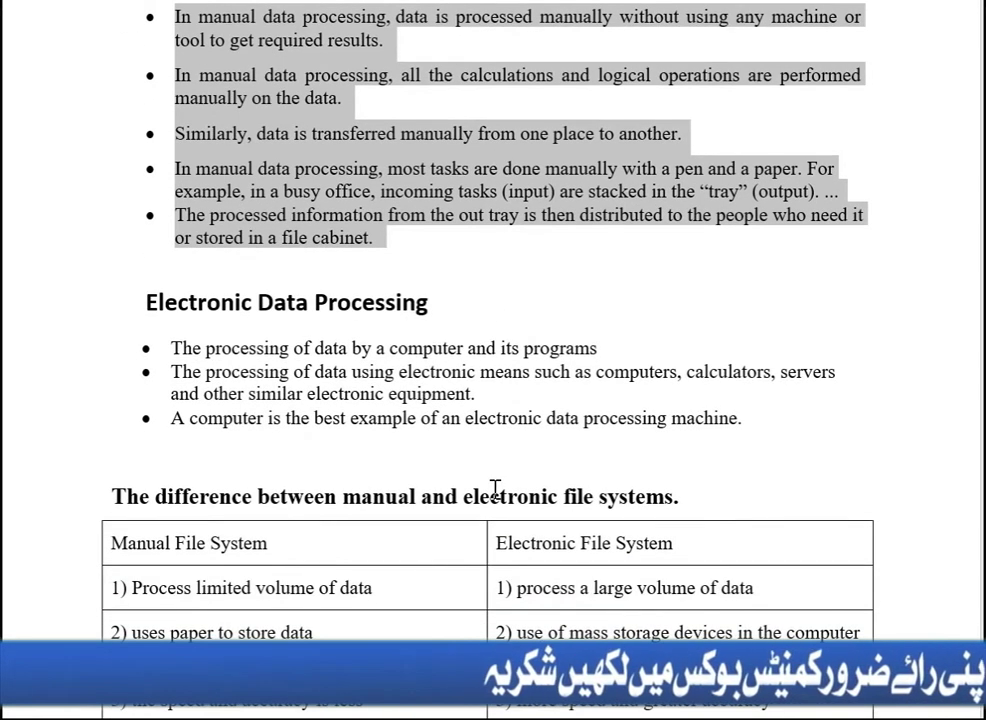
scroll(440, 398, "down", 1)
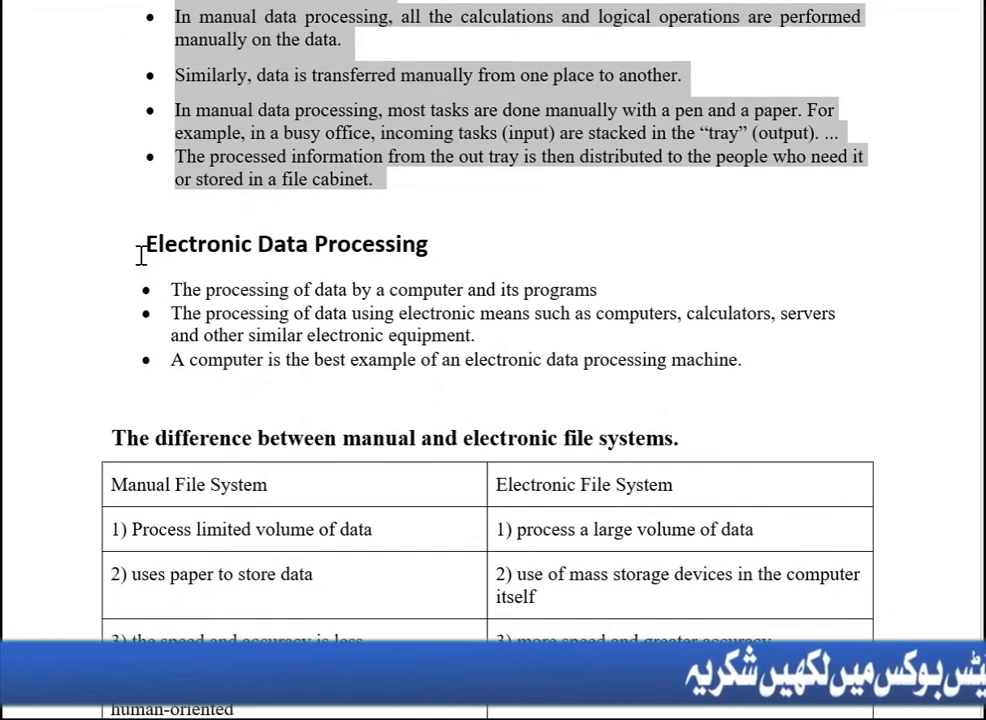
left_click_drag(141, 250, 396, 250)
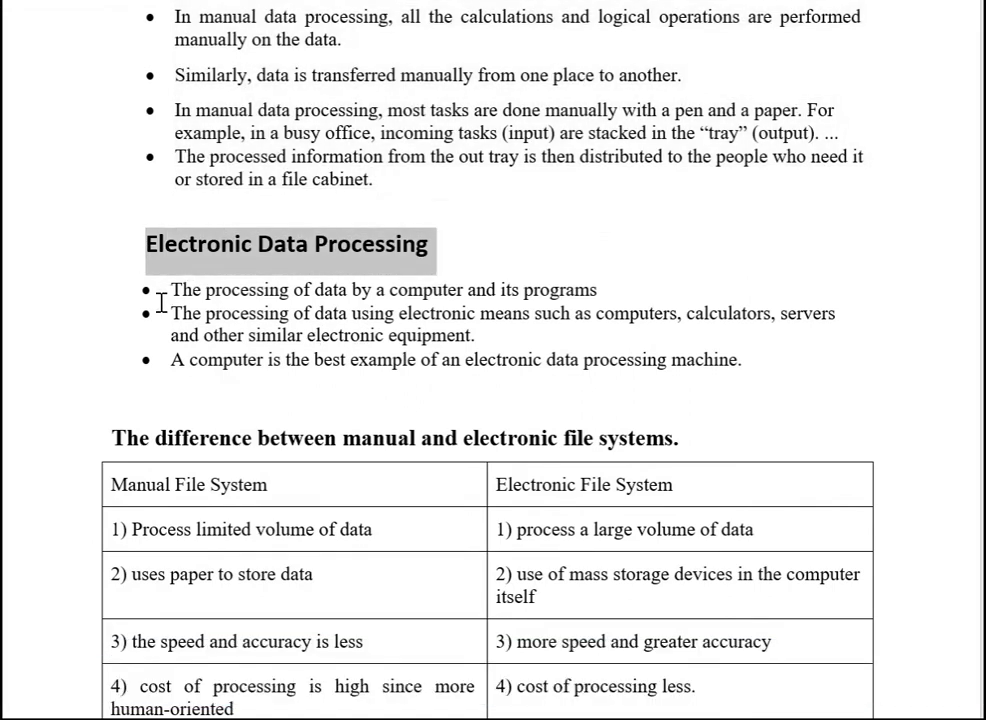
Step: Add a full stop after 'programs' at the end of the first bullet
mouse_move(165, 308)
left_mouse_down()
mouse_move(293, 306)
mouse_move(266, 288)
mouse_move(616, 284)
left_mouse_up()
left_click(200, 289)
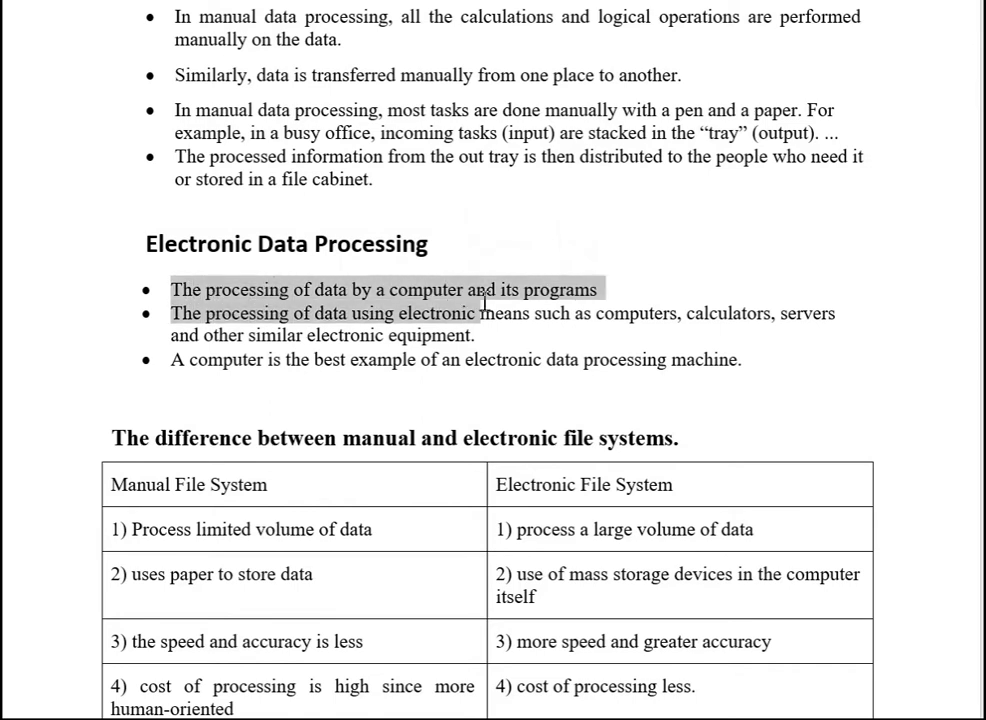
left_click(599, 289)
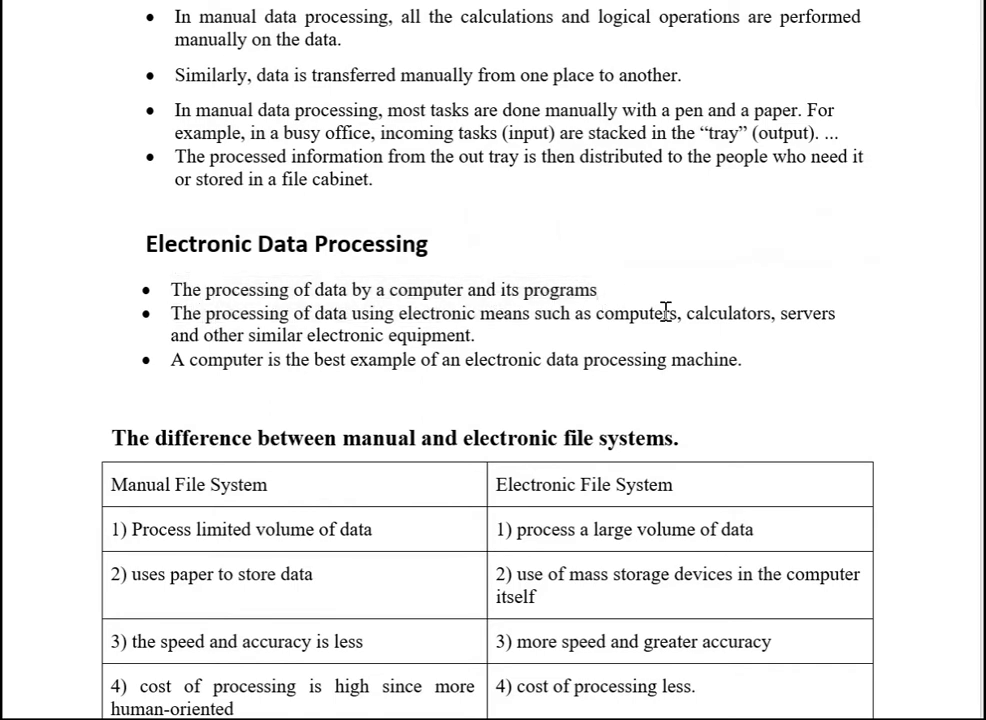
type(".")
Step: Select the whole second bullet beginning 'The processing'
mouse_move(315, 290)
left_mouse_down()
mouse_move(461, 292)
mouse_move(548, 313)
left_mouse_up()
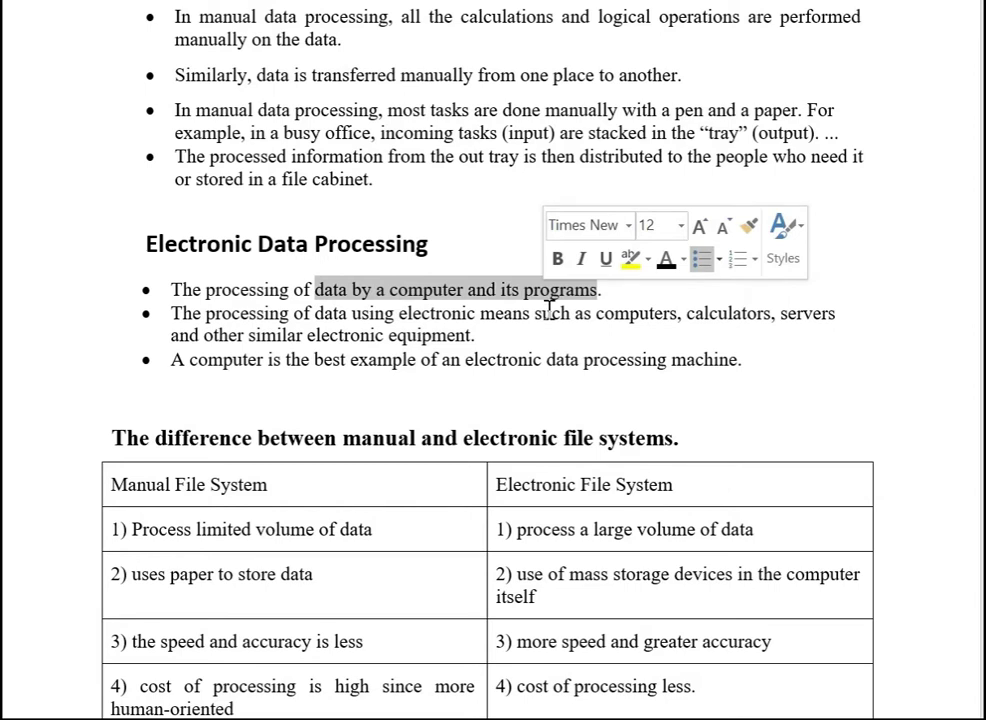
left_click(397, 313)
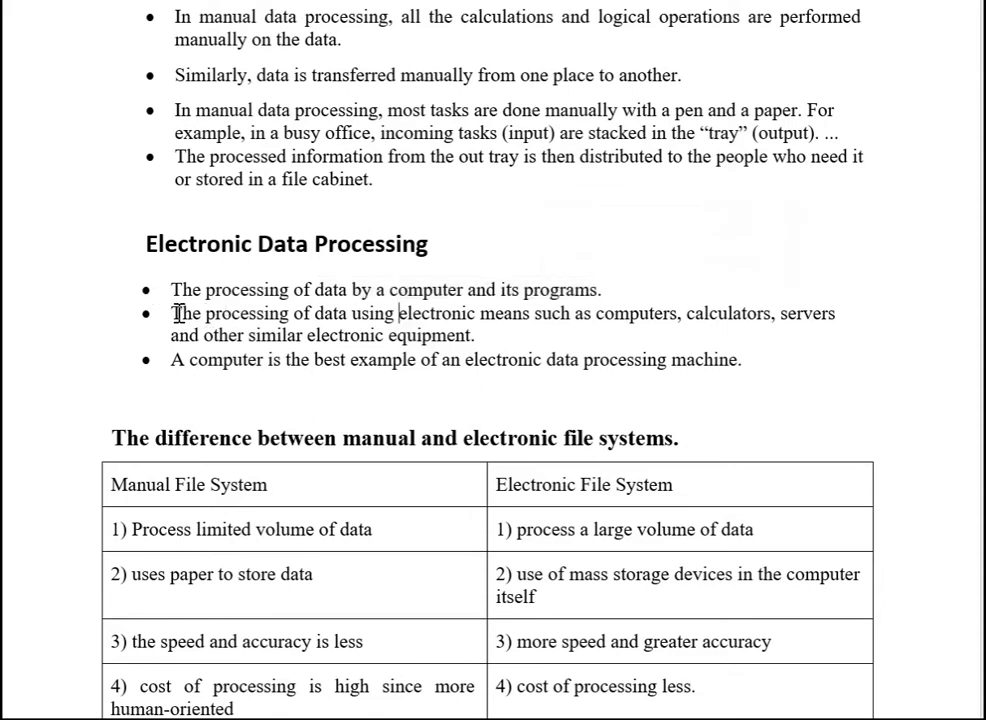
left_click_drag(174, 313, 229, 314)
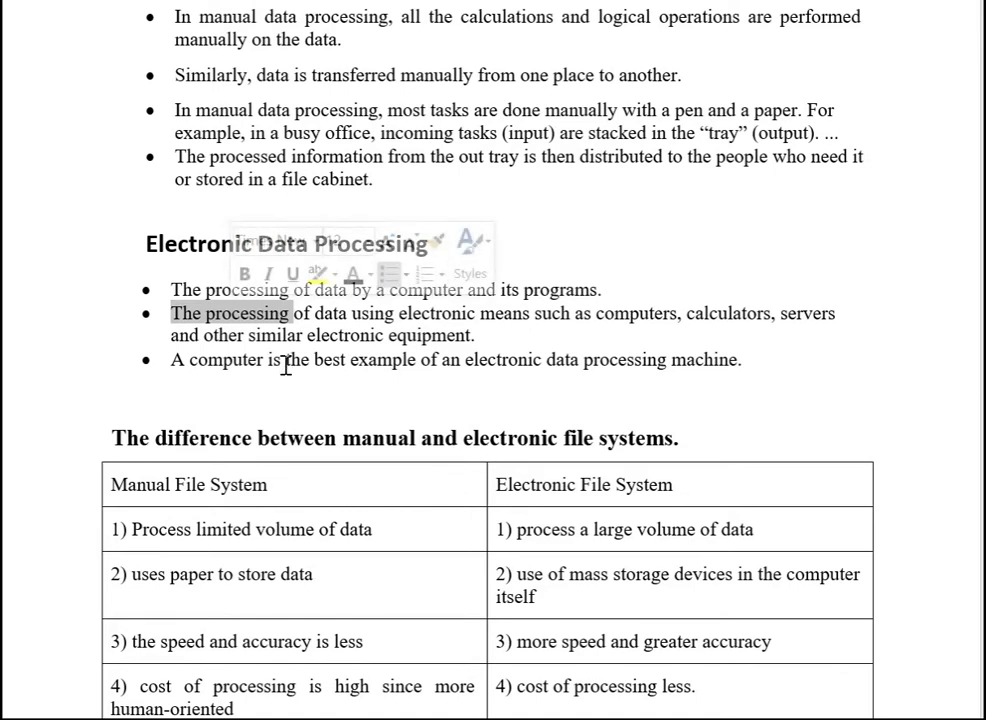
left_click(303, 336)
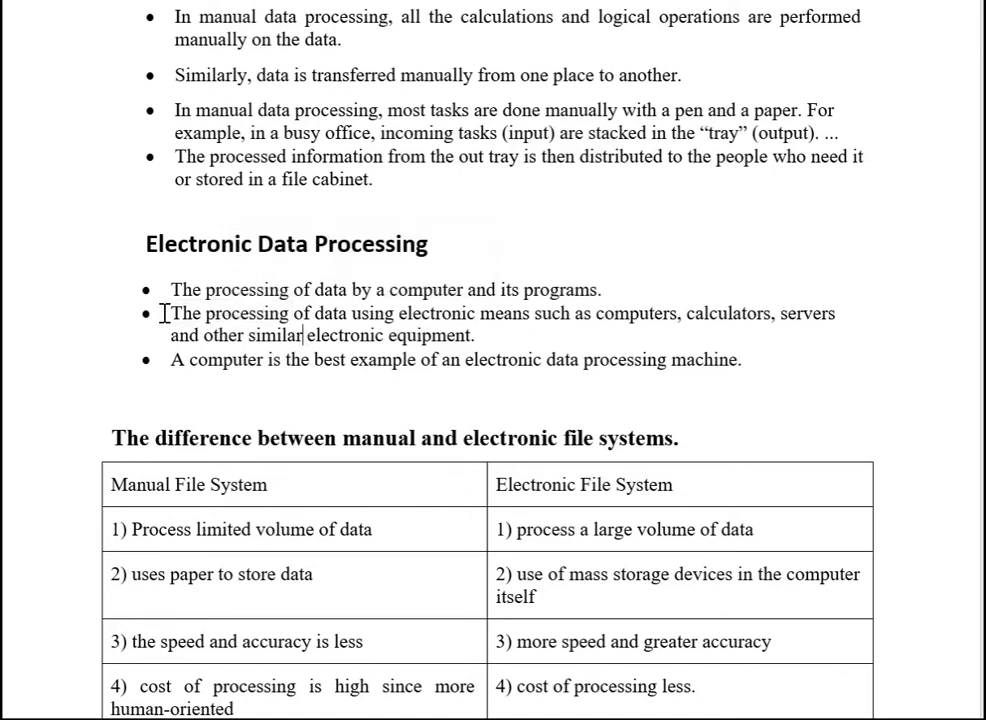
mouse_move(172, 313)
left_mouse_down()
mouse_move(472, 336)
mouse_move(821, 318)
mouse_move(623, 349)
mouse_move(521, 334)
left_mouse_up()
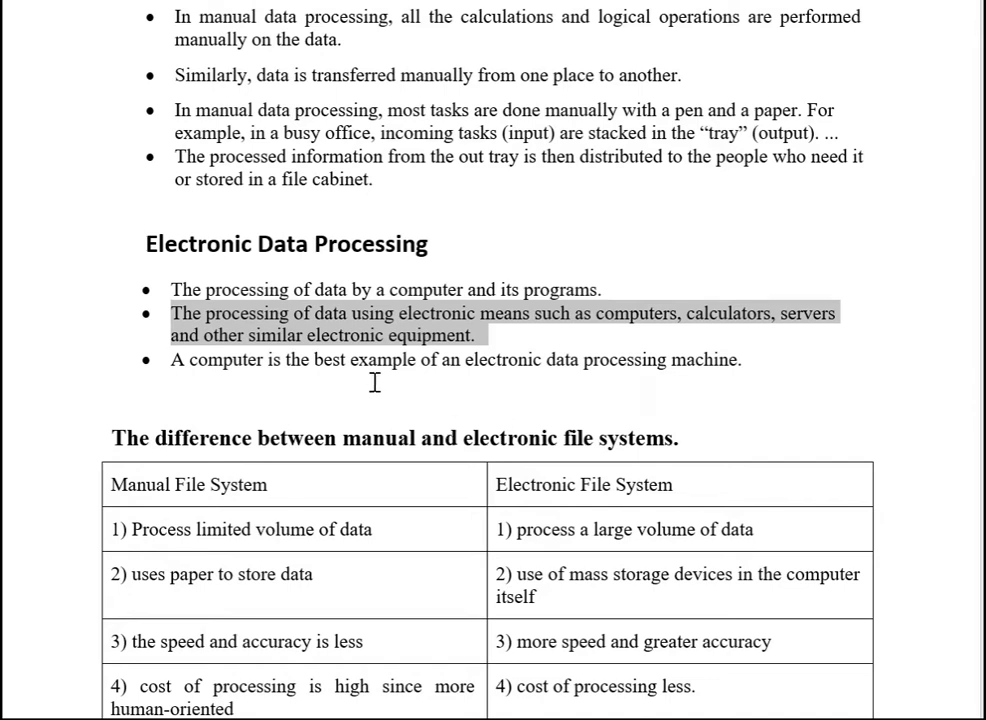
scroll(373, 372, "down", 2)
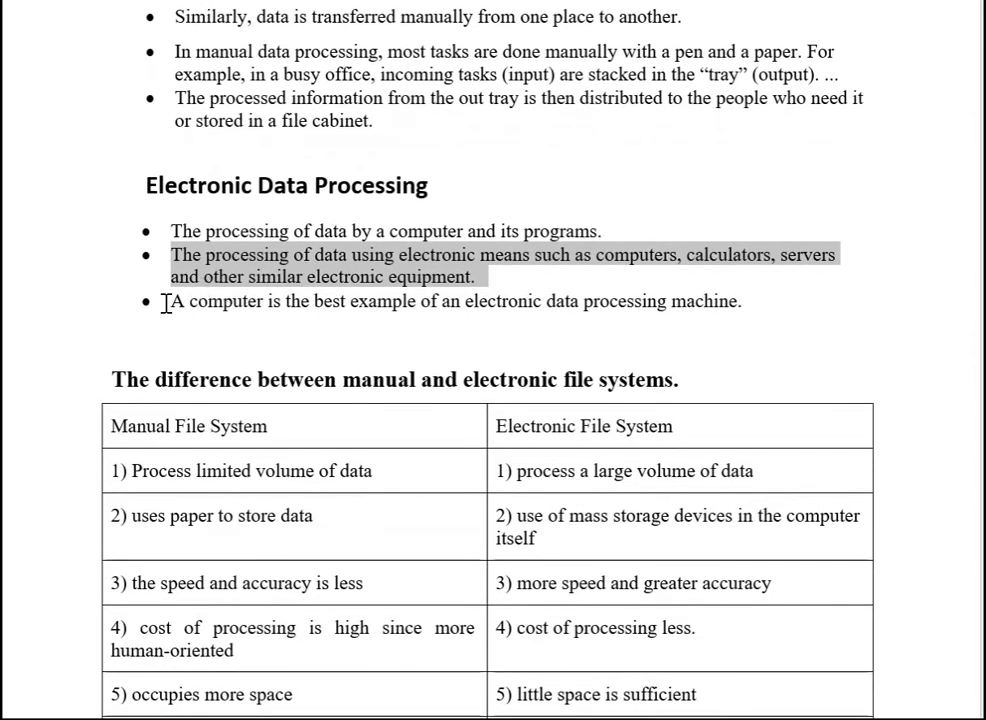
mouse_move(167, 301)
left_mouse_down()
mouse_move(493, 312)
mouse_move(805, 297)
left_mouse_up()
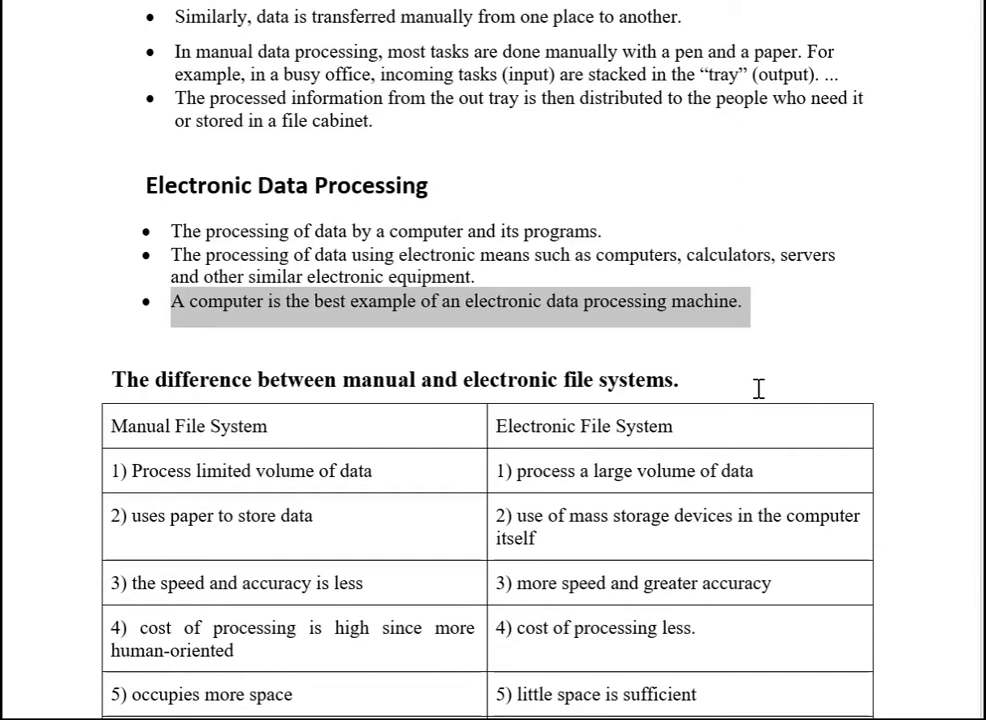
scroll(739, 390, "down", 3)
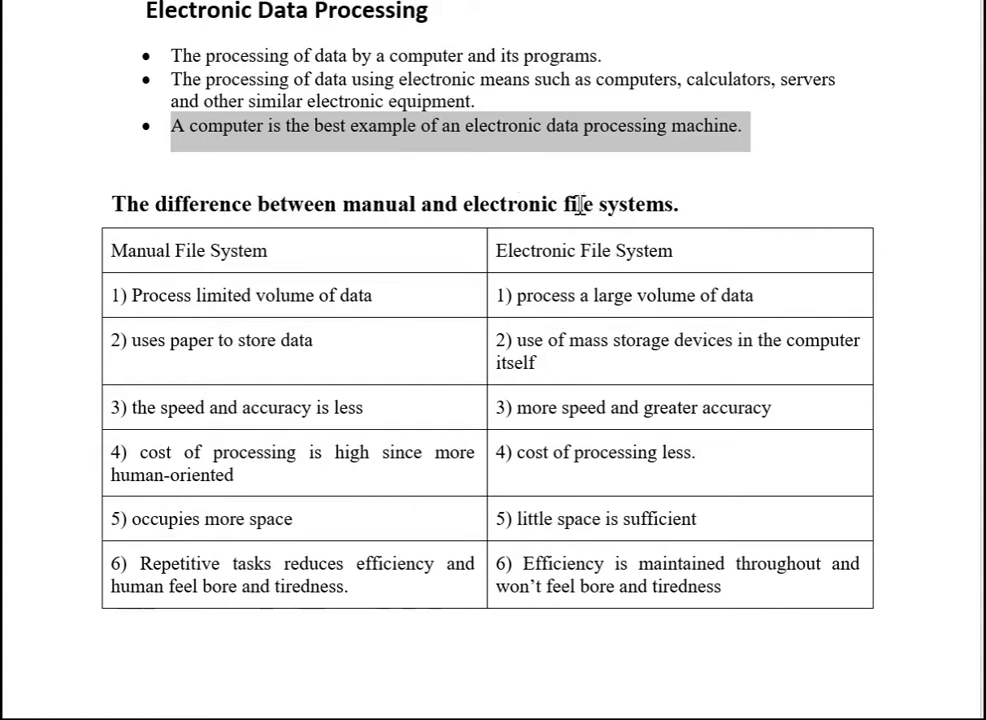
mouse_move(583, 204)
left_mouse_down()
mouse_move(550, 213)
mouse_move(584, 213)
mouse_move(562, 209)
left_mouse_up()
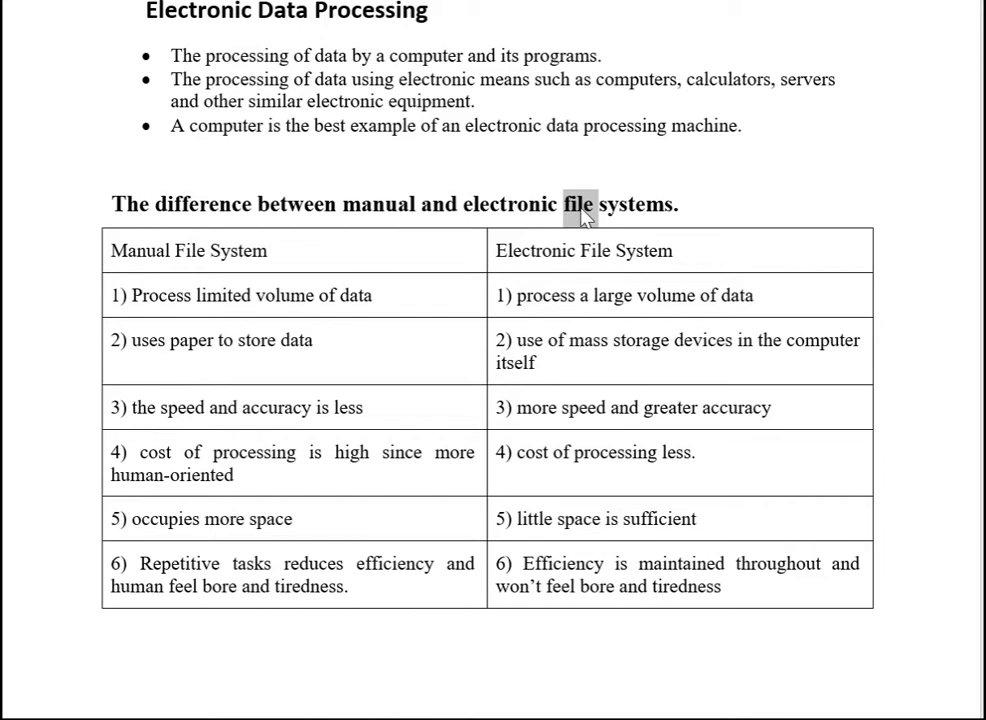
Step: Bold the 'Manual File System' and 'Electronic File System' header cells with Ctrl+B
left_click_drag(270, 250, 114, 250)
key("ctrl+b")
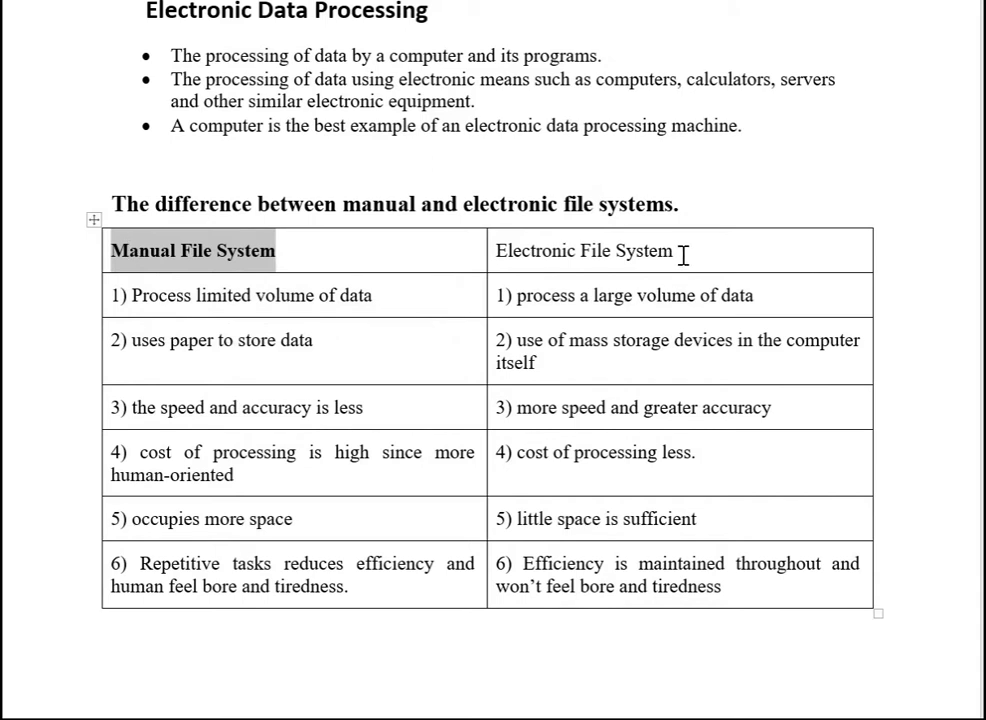
left_click_drag(680, 251, 510, 250)
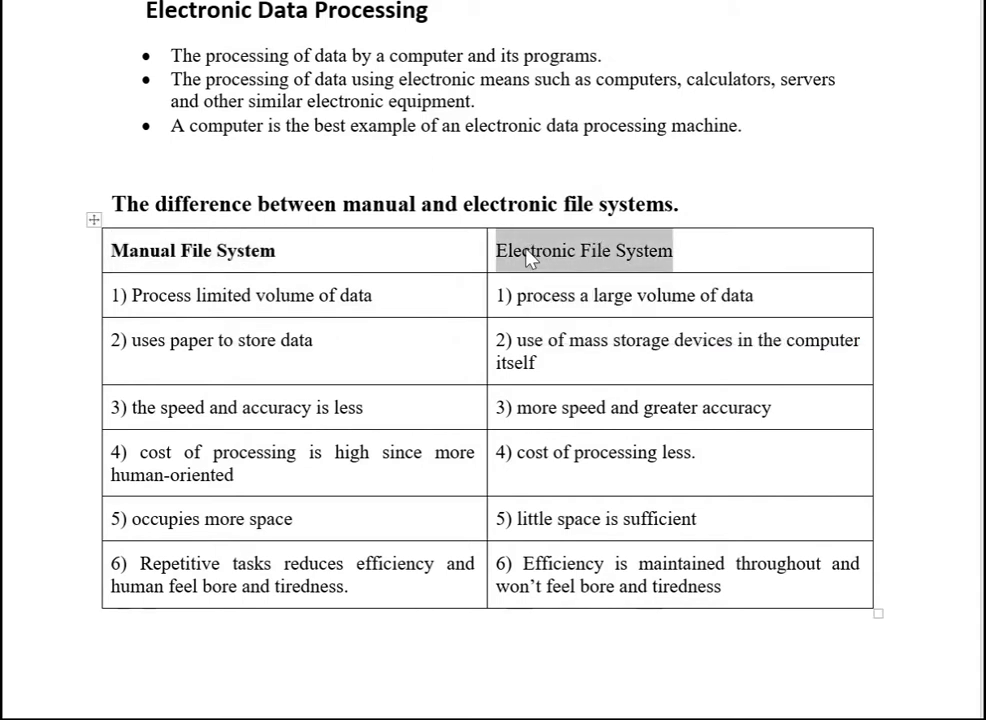
key("ctrl+b")
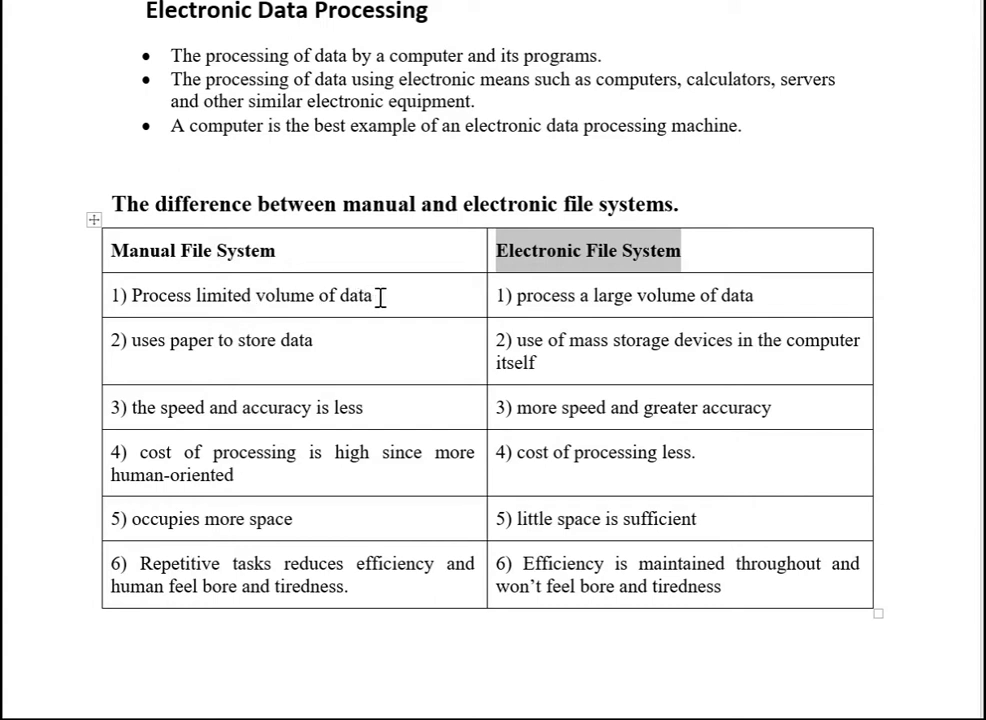
mouse_move(380, 298)
left_mouse_down()
mouse_move(238, 288)
mouse_move(150, 302)
left_mouse_up()
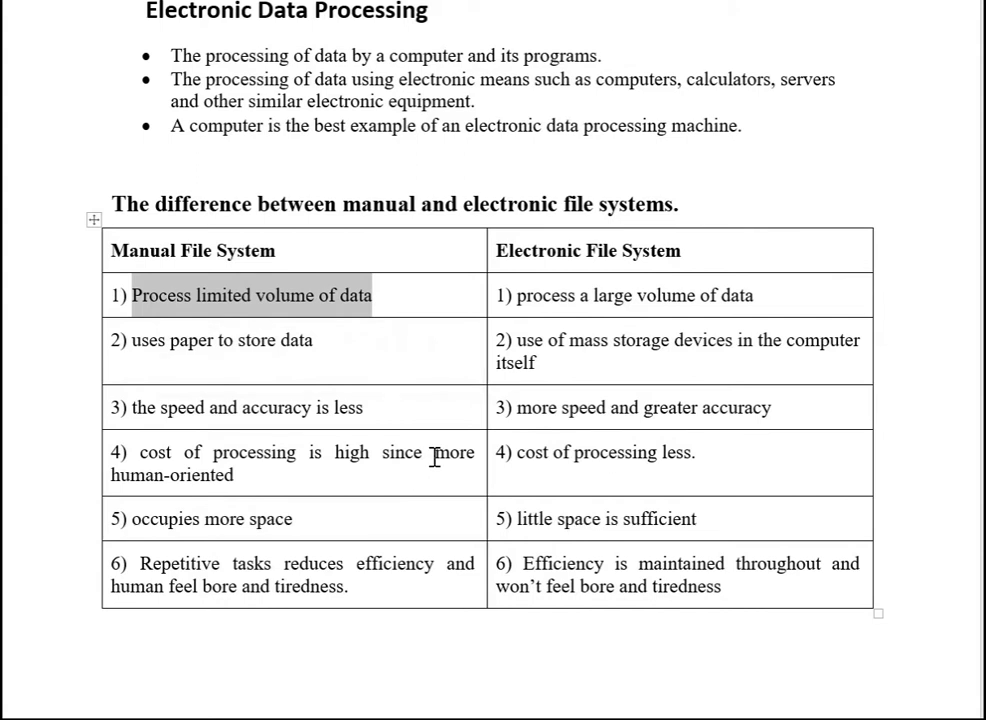
left_click_drag(829, 293, 530, 297)
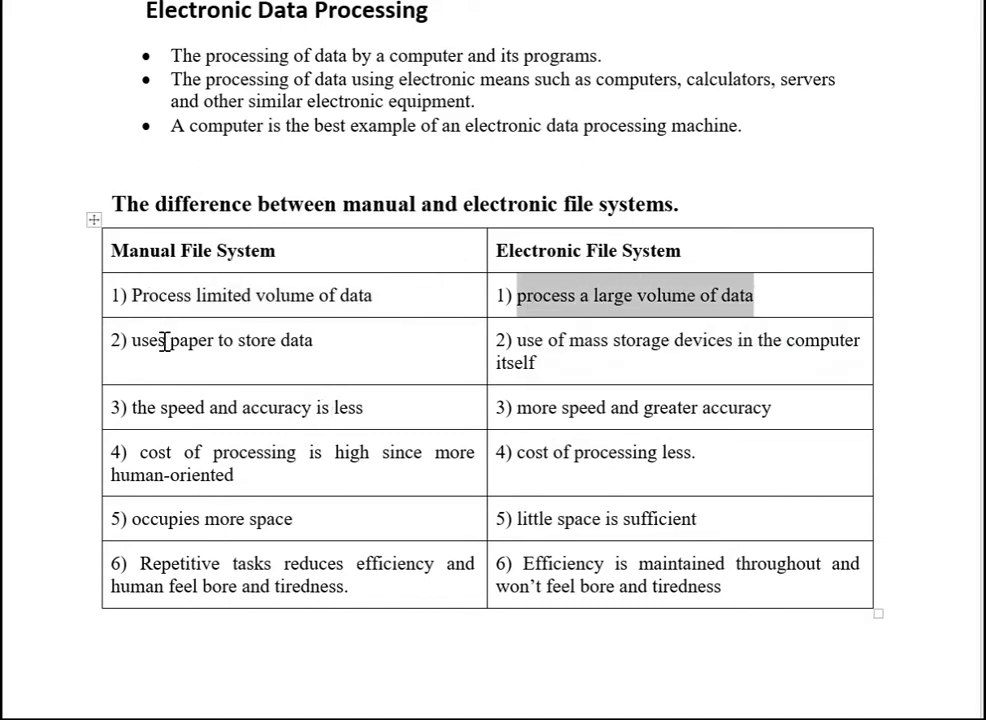
left_click_drag(133, 341, 304, 350)
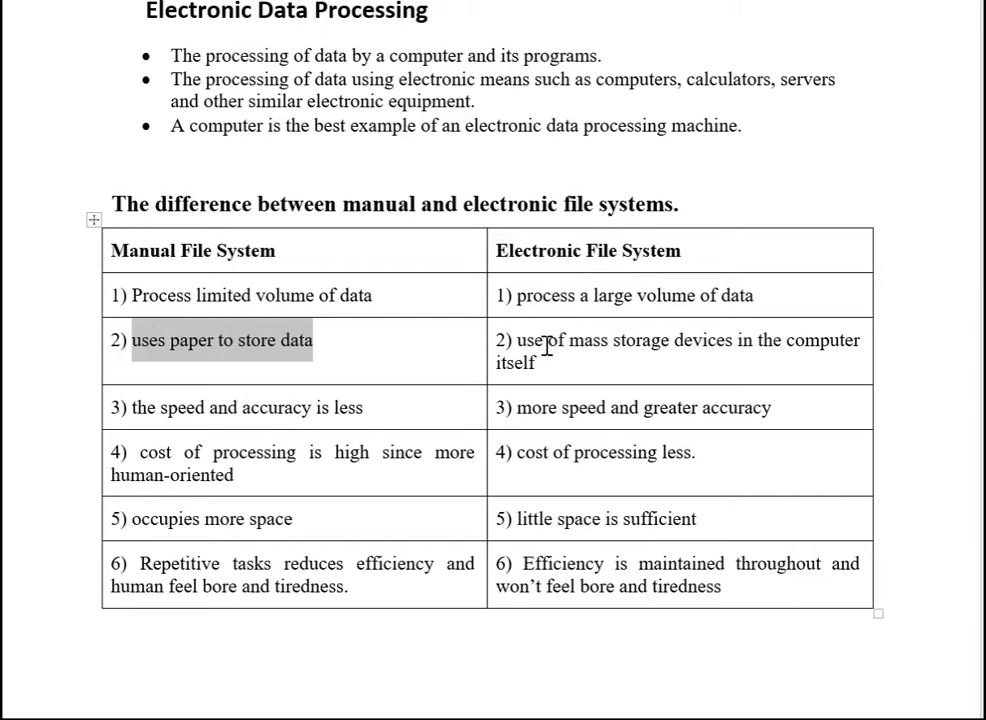
left_click_drag(518, 340, 709, 368)
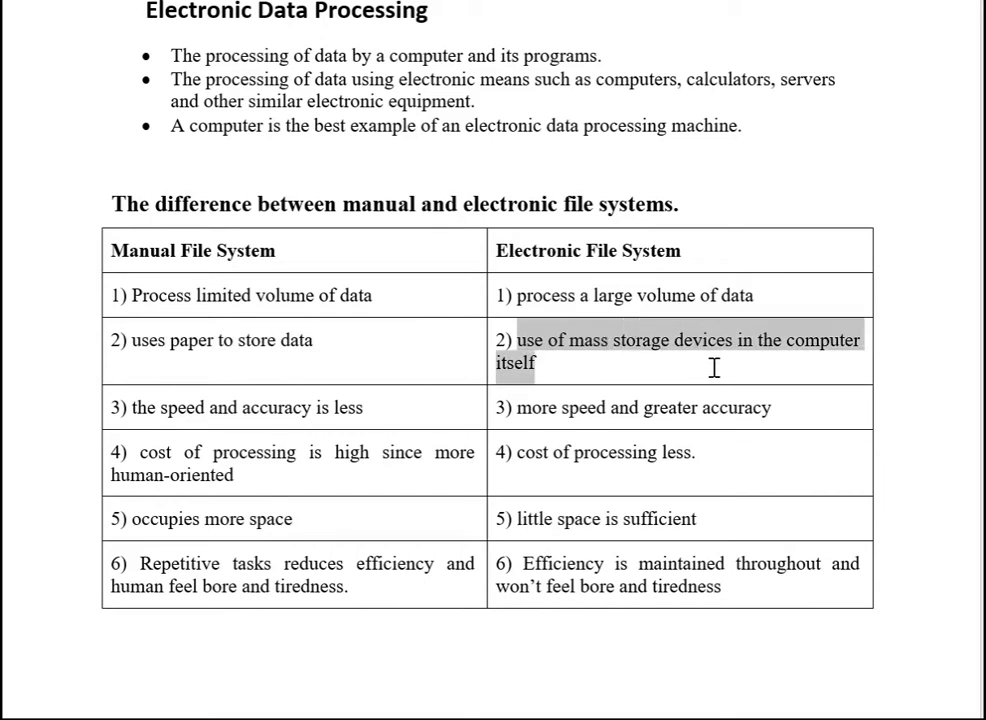
left_click_drag(714, 368, 715, 365)
left_click_drag(156, 412, 355, 418)
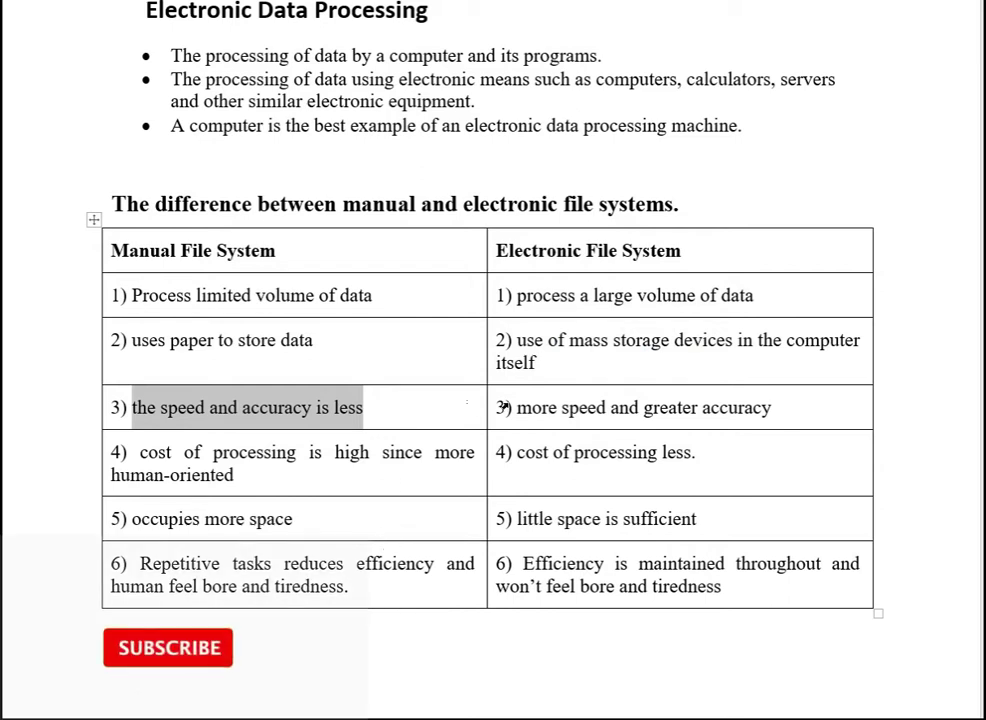
left_click_drag(530, 410, 770, 408)
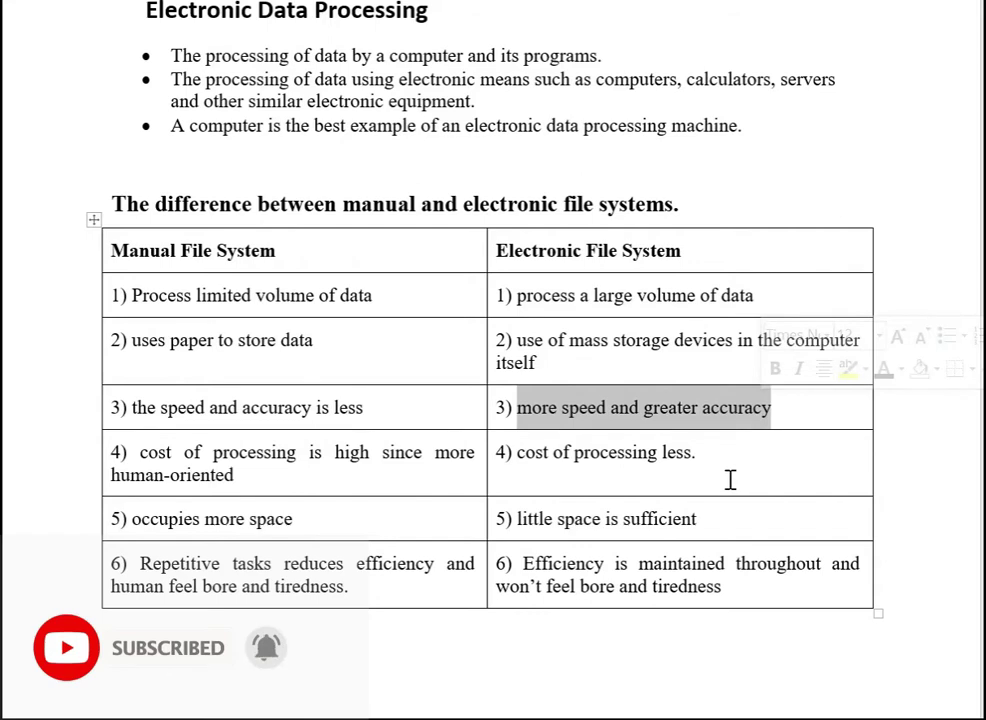
Step: Type a full stop after 'human-oriented' in row 4's Manual File System cell
scroll(720, 470, "down", 3)
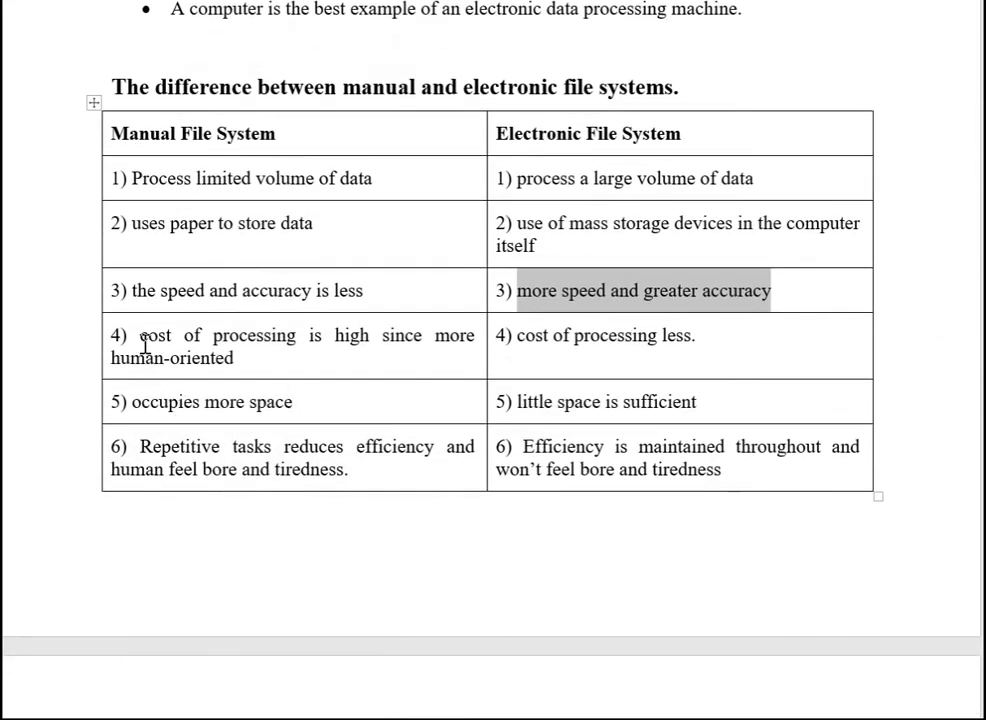
left_click_drag(141, 336, 249, 357)
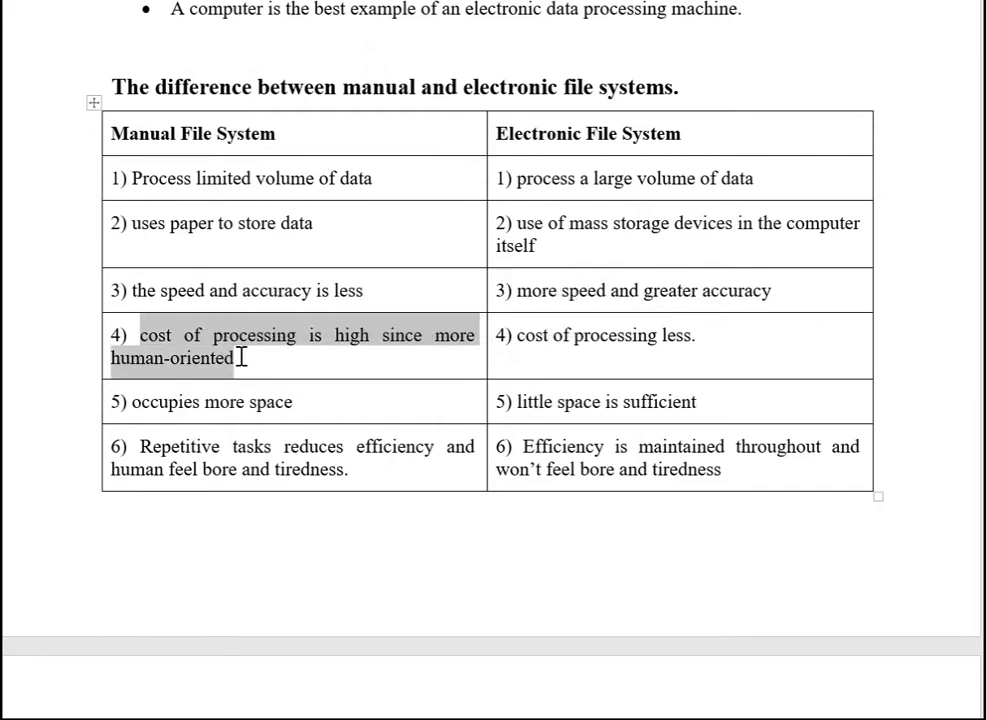
left_click(241, 358)
type(".")
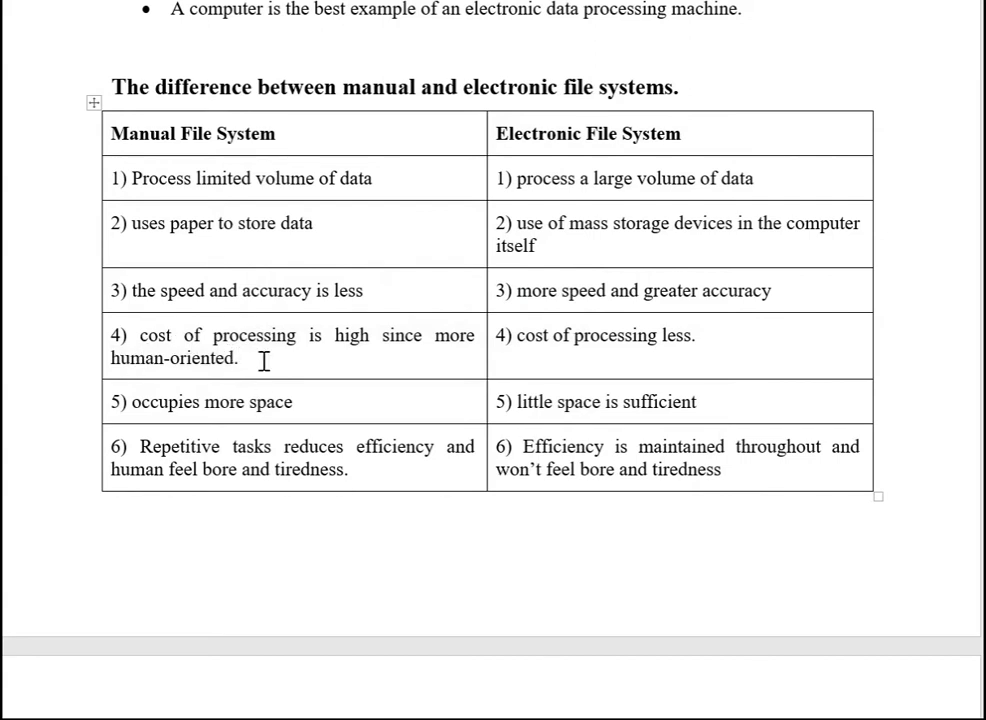
left_click_drag(229, 362, 150, 355)
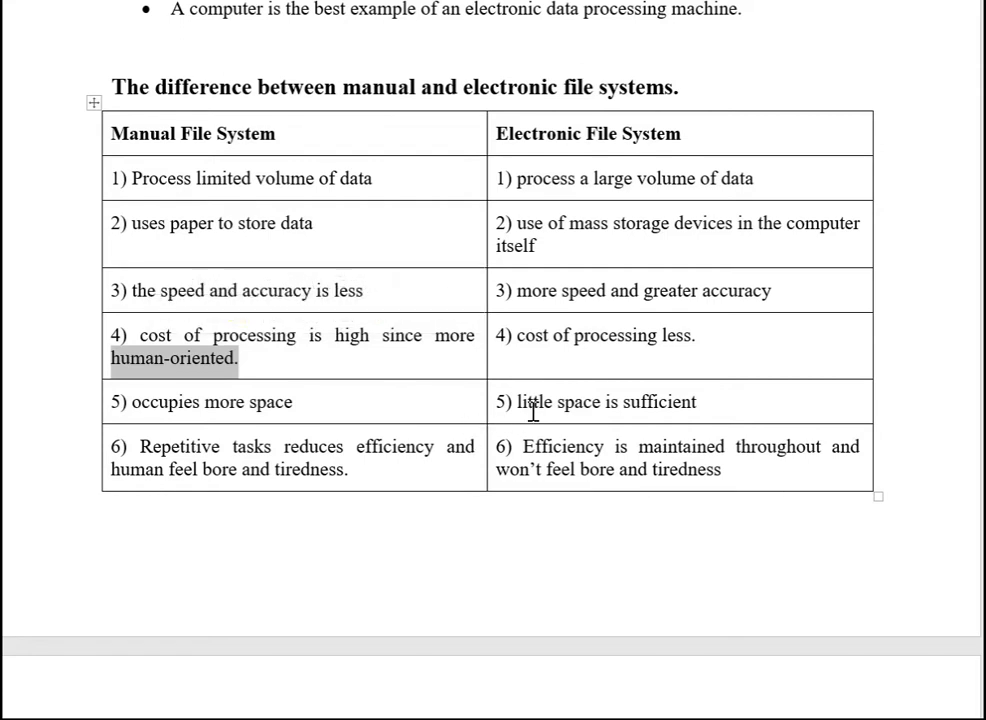
left_click_drag(508, 336, 704, 336)
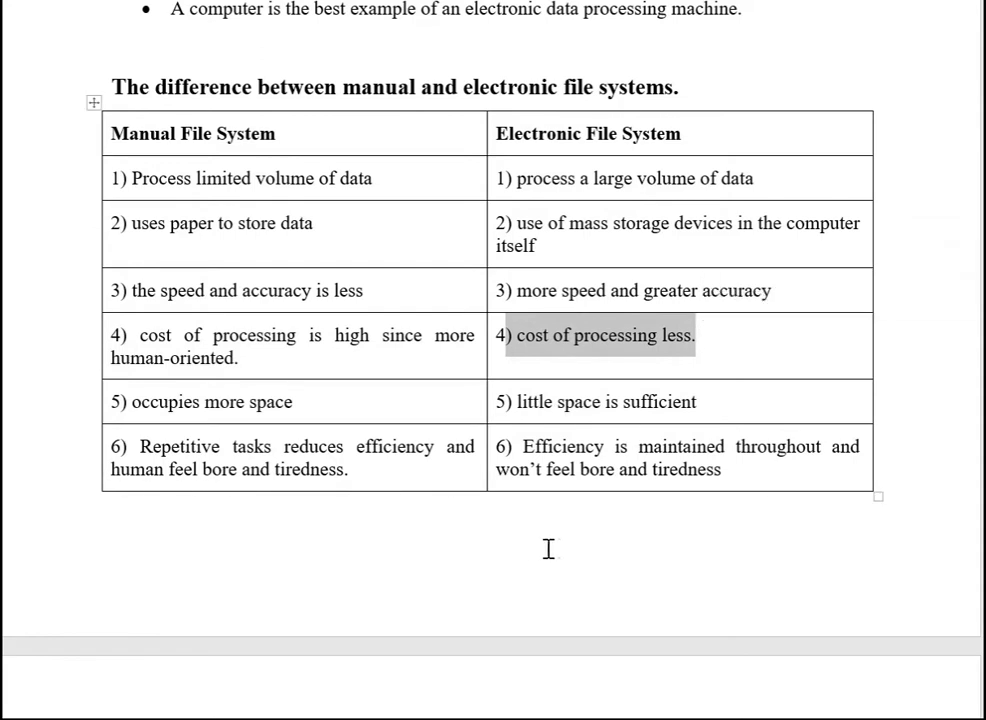
scroll(367, 410, "down", 1)
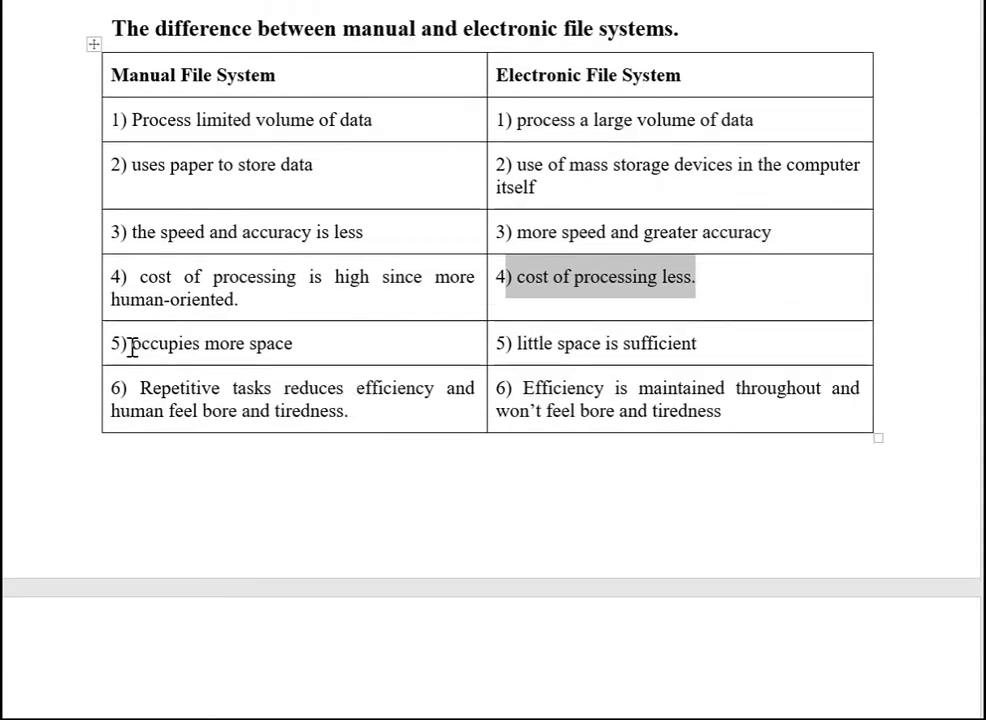
left_click_drag(131, 344, 311, 341)
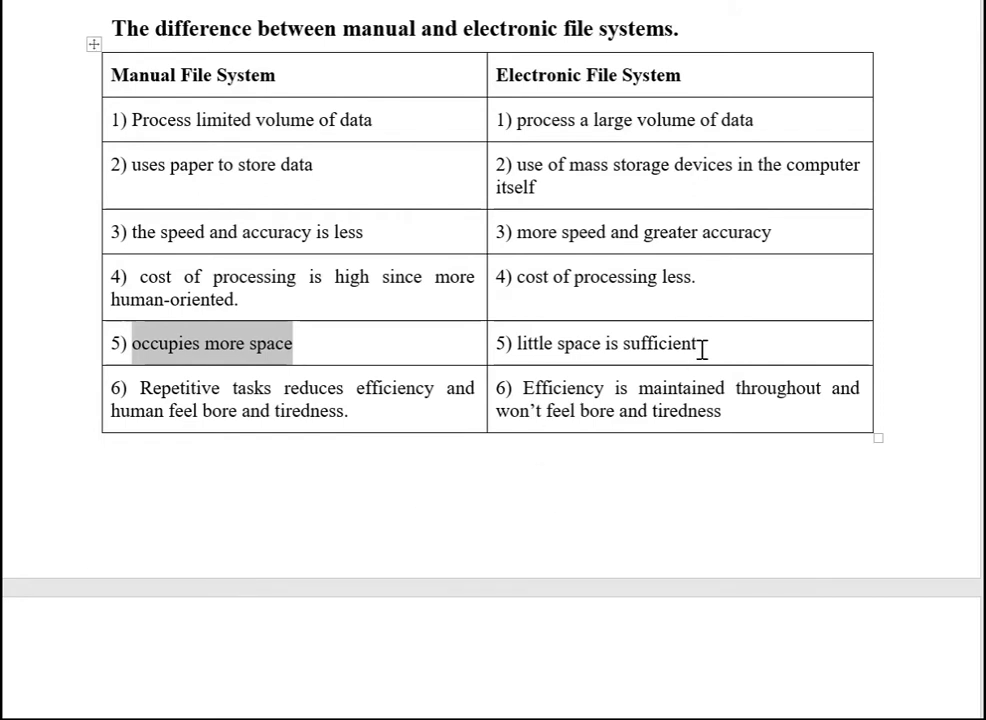
left_click_drag(704, 347, 539, 340)
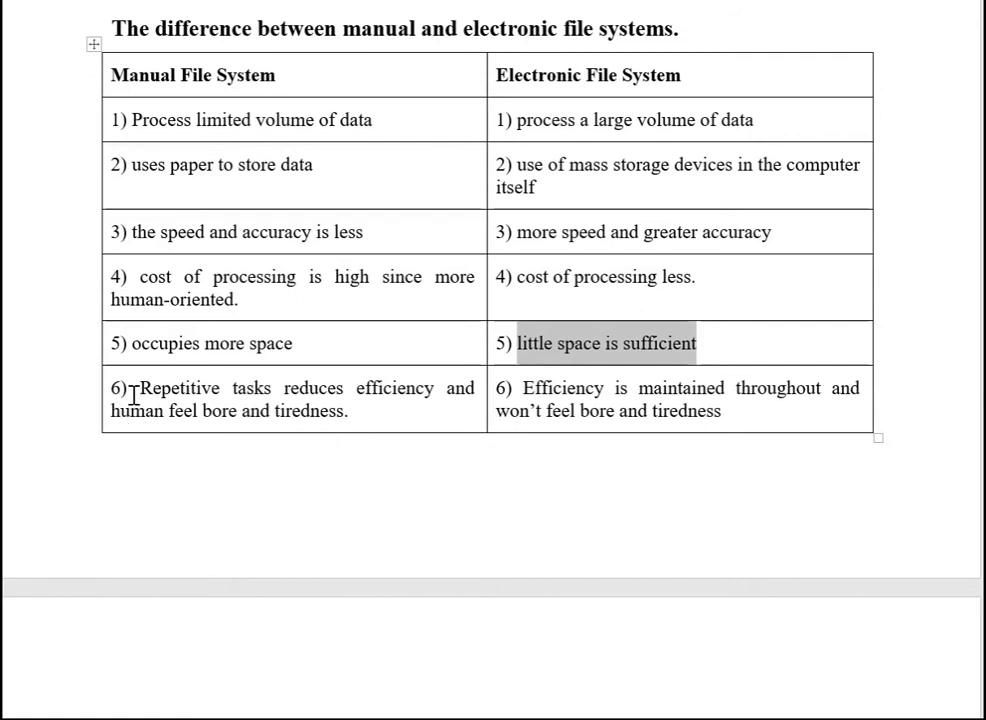
left_click_drag(136, 398, 438, 404)
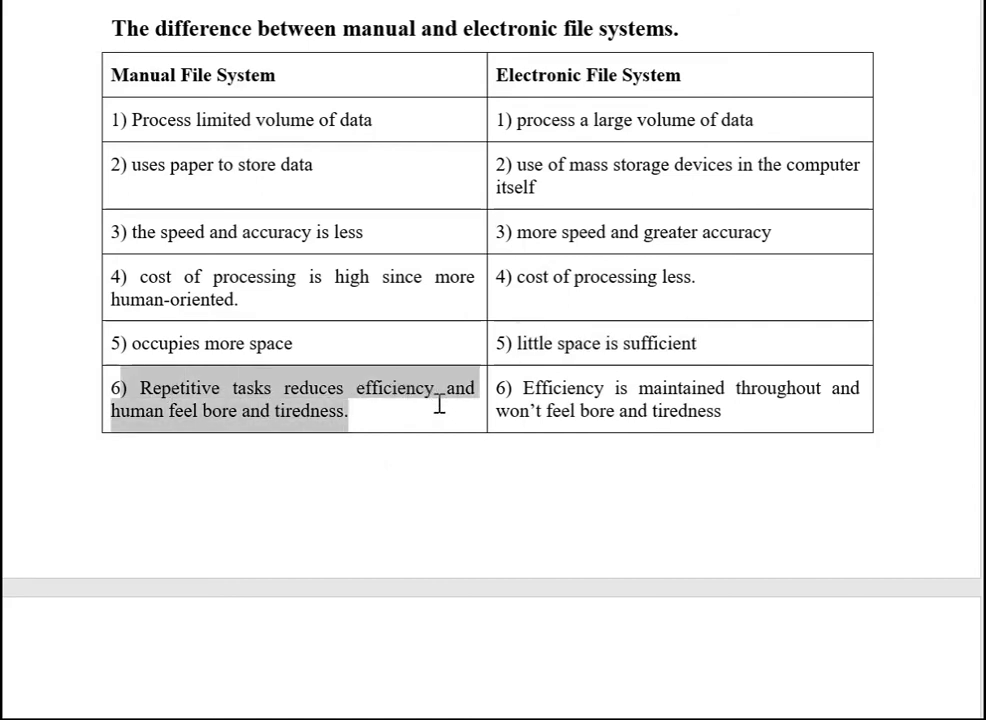
left_click(352, 410)
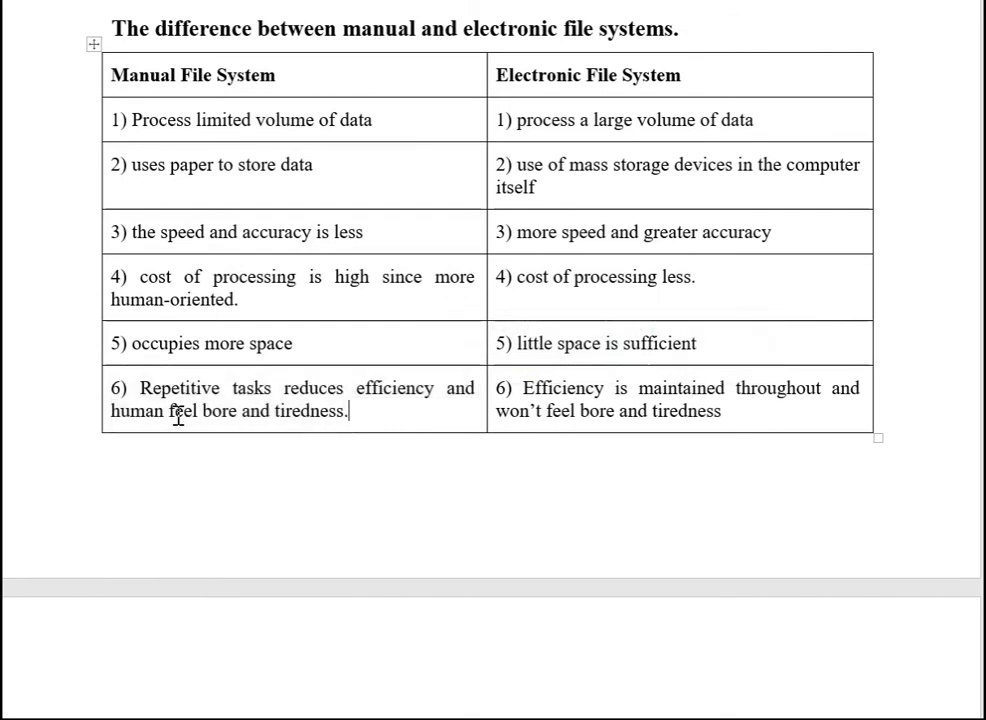
left_click_drag(172, 414, 319, 420)
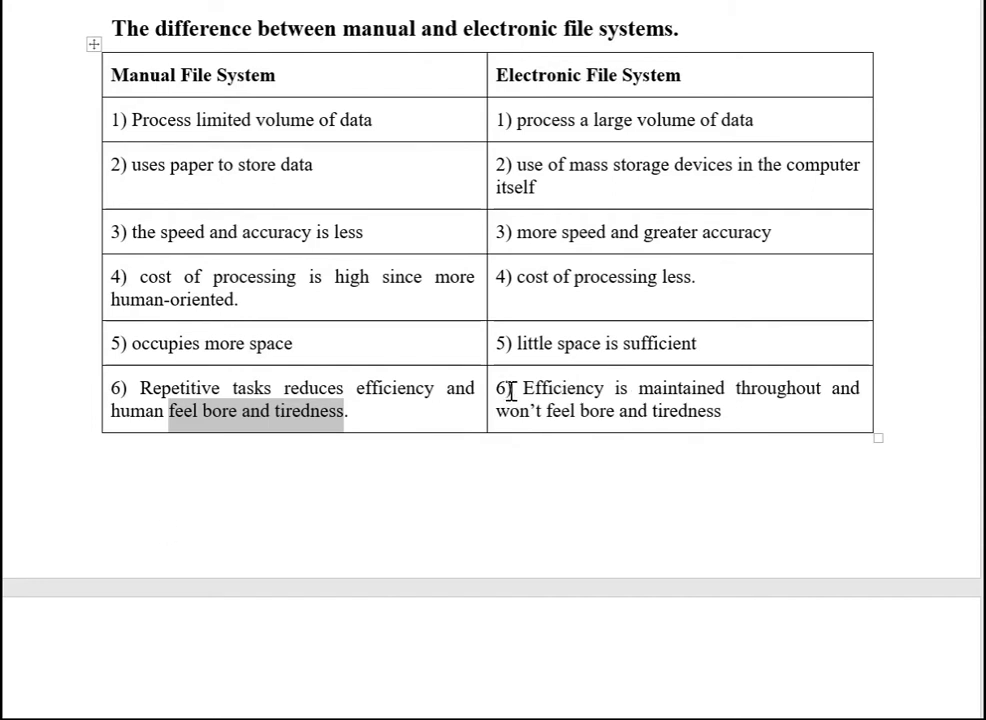
left_click_drag(547, 410, 706, 410)
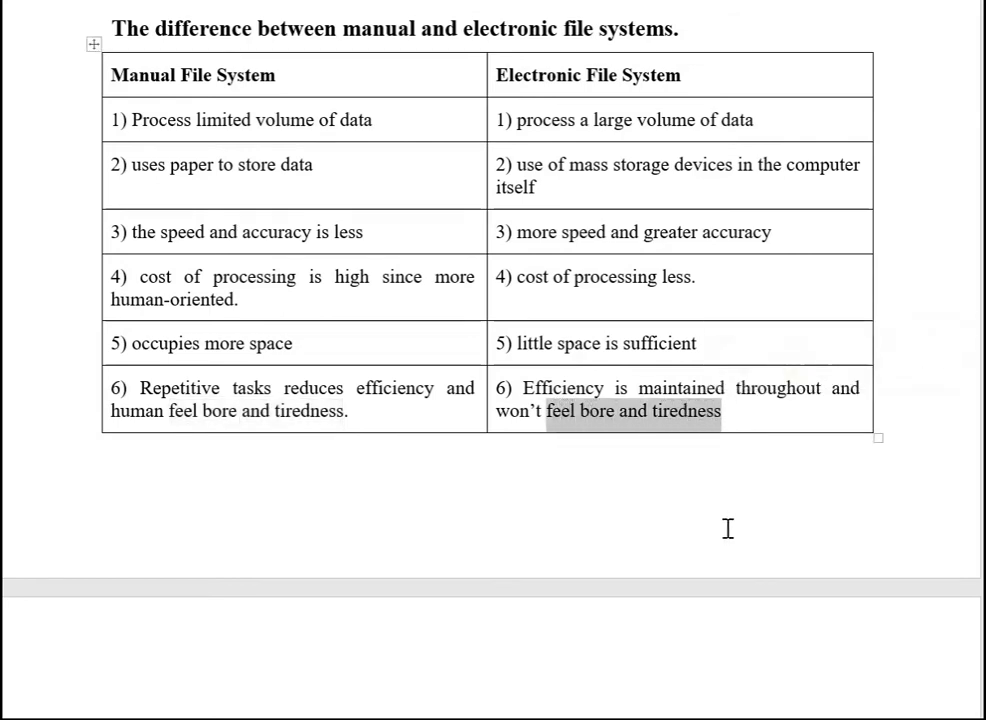
Step: Delete the empty line above the Microsoft Office Word heading on the next page
scroll(727, 530, "down", 1)
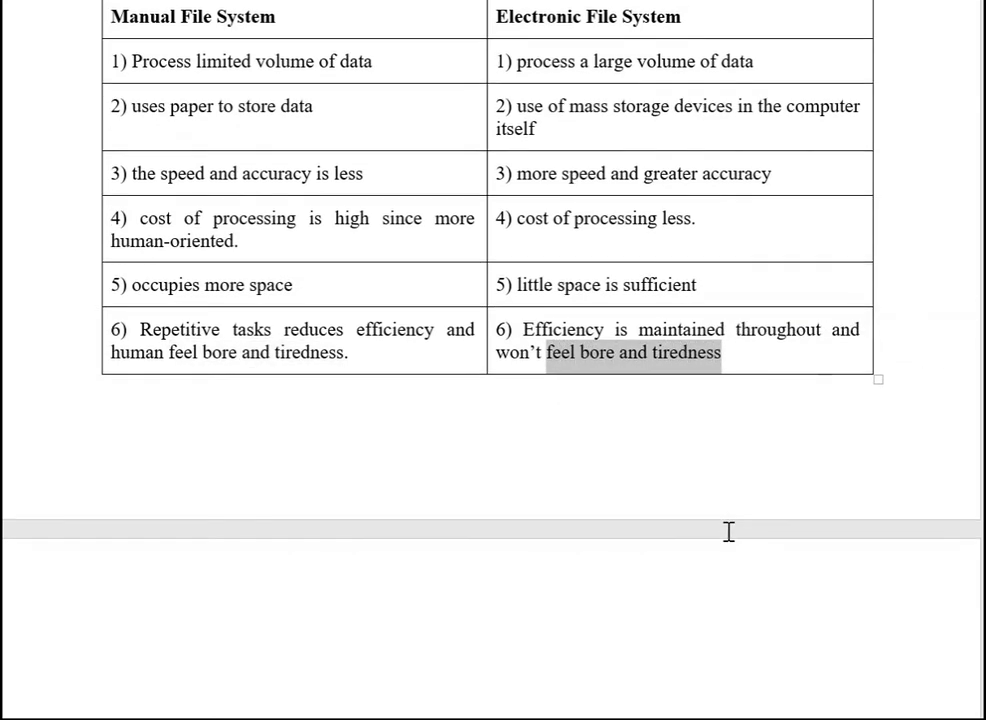
scroll(722, 565, "down", 1)
scroll(727, 565, "down", 2)
scroll(728, 560, "down", 3)
scroll(728, 575, "down", 3)
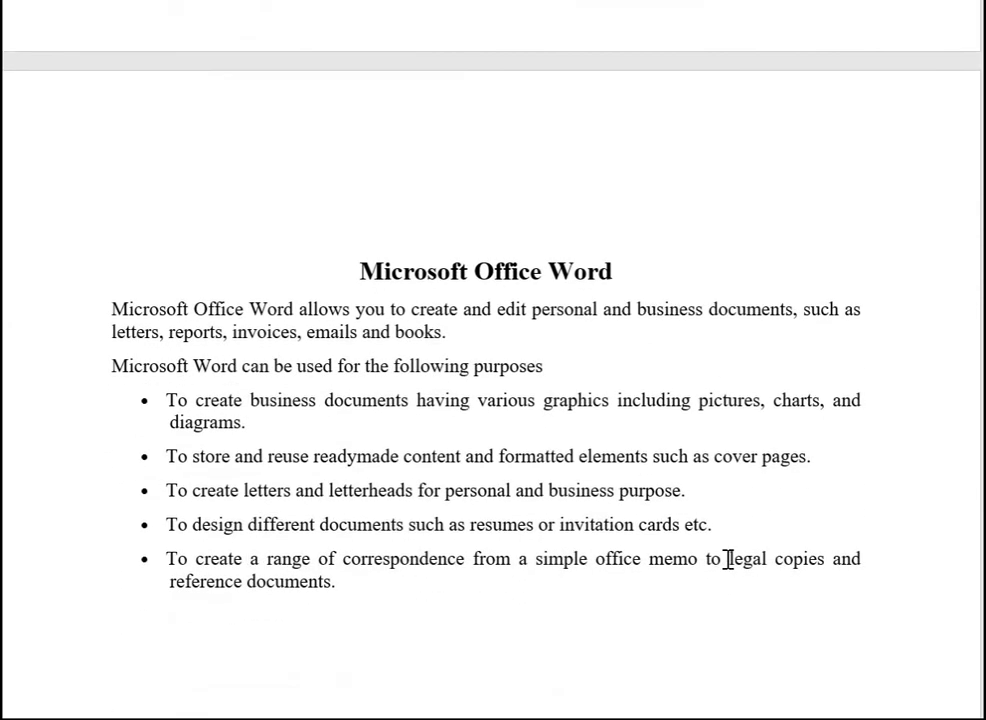
left_click(425, 195)
key("Delete")
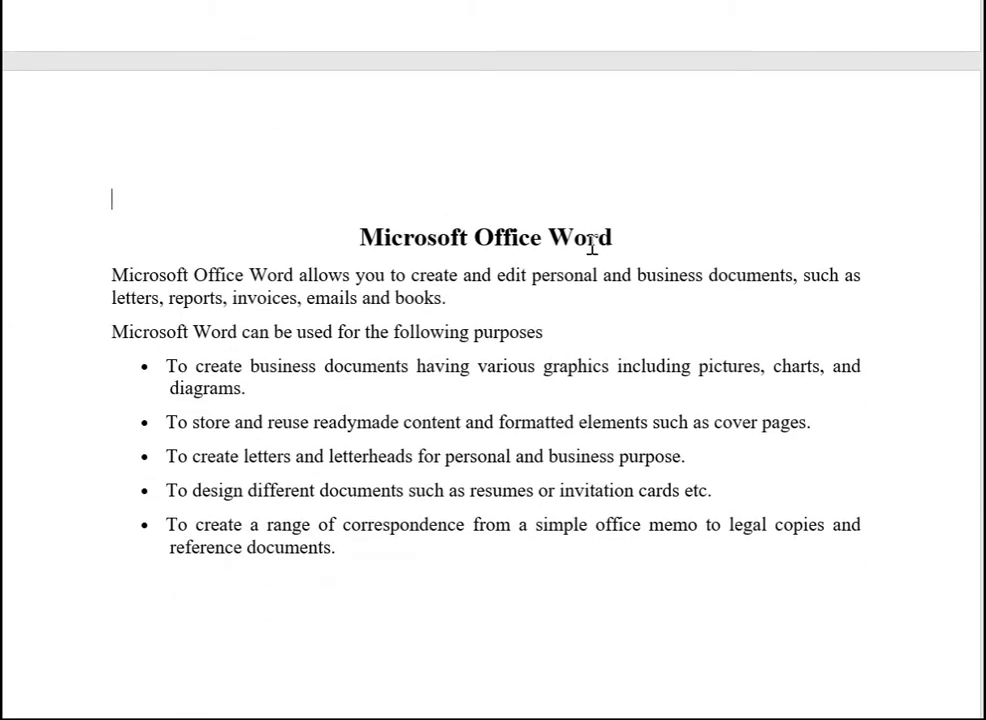
Step: Add a blank line below the Microsoft Office Word heading and review the notes
left_click(634, 233)
key("Return")
scroll(292, 326, "up", 2)
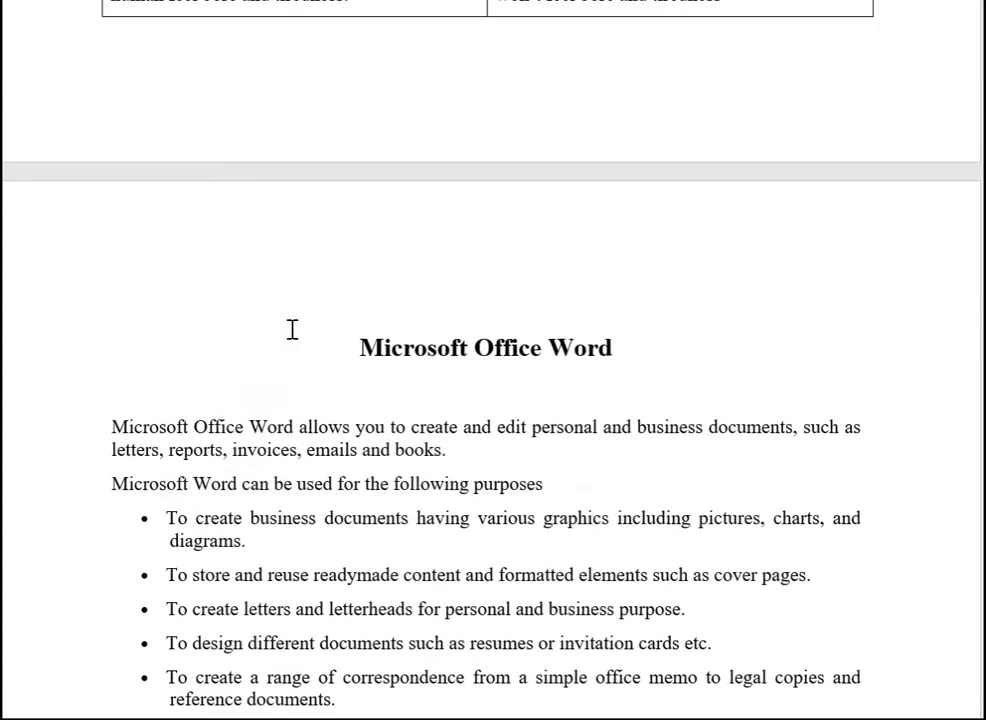
scroll(332, 425, "down", 1)
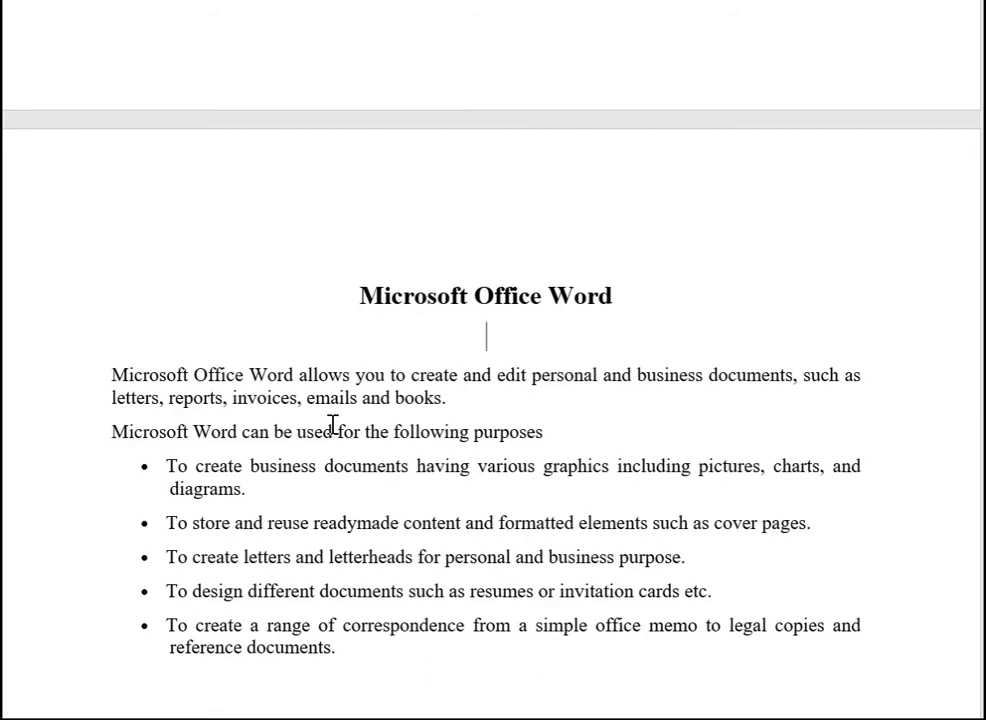
scroll(422, 398, "up", 1)
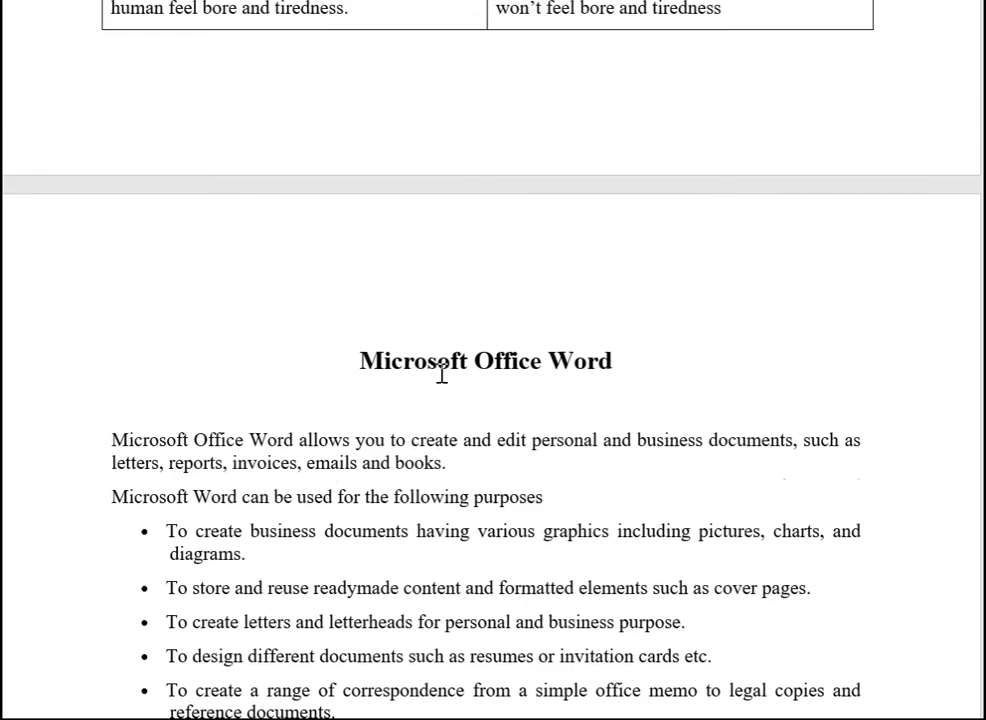
scroll(440, 372, "up", 2)
scroll(441, 373, "up", 2)
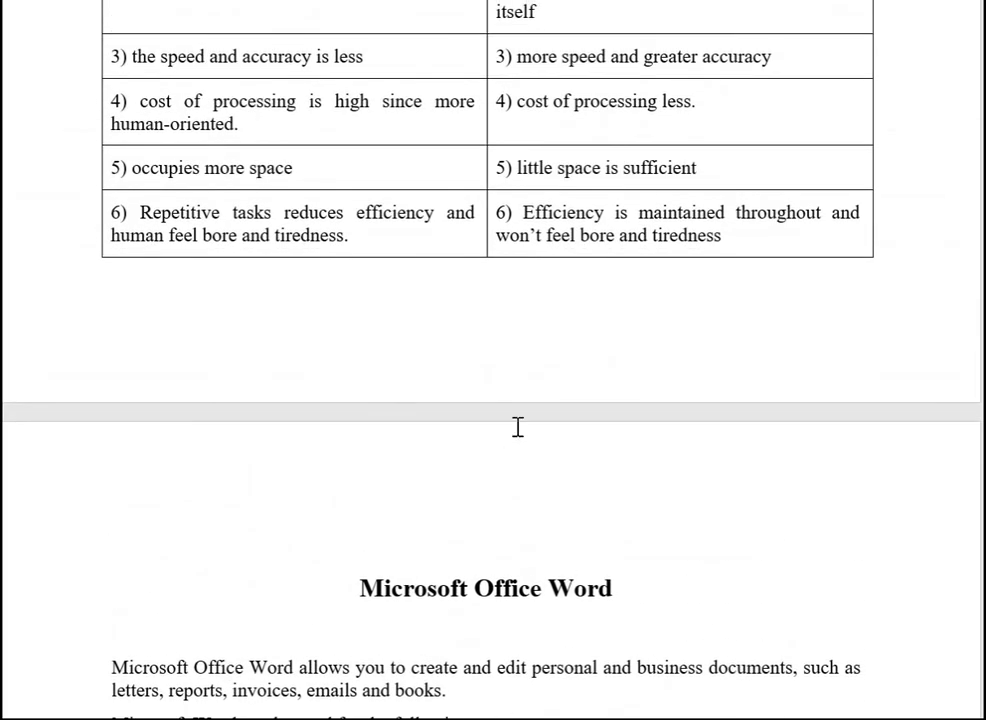
scroll(490, 432, "up", 2)
scroll(189, 222, "up", 1)
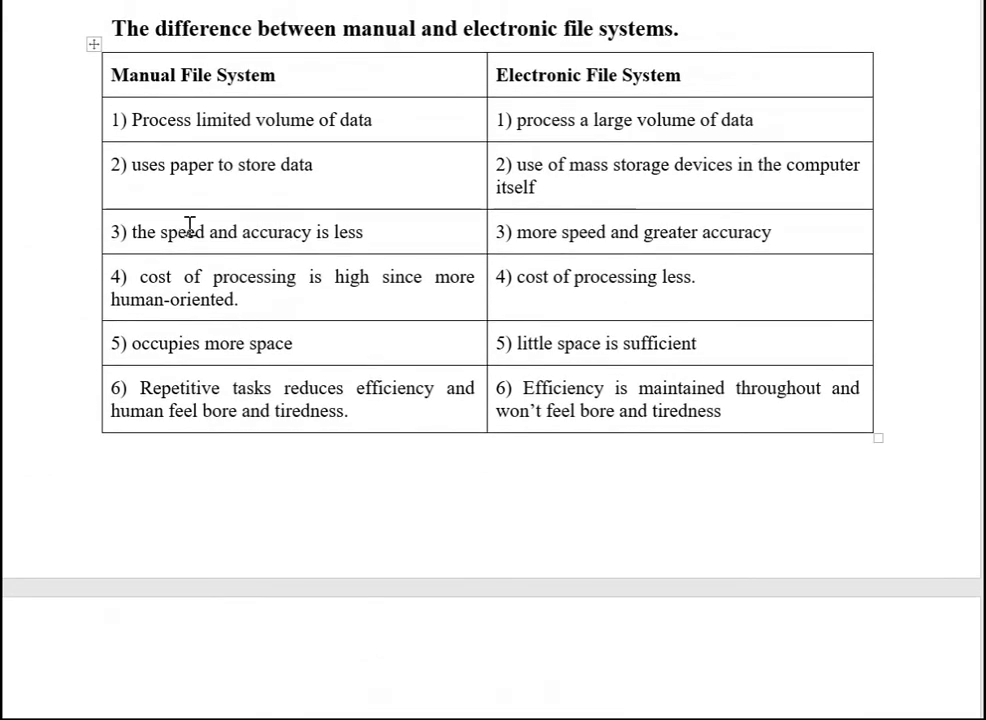
scroll(328, 125, "down", 1)
scroll(529, 270, "down", 3)
scroll(563, 423, "down", 2)
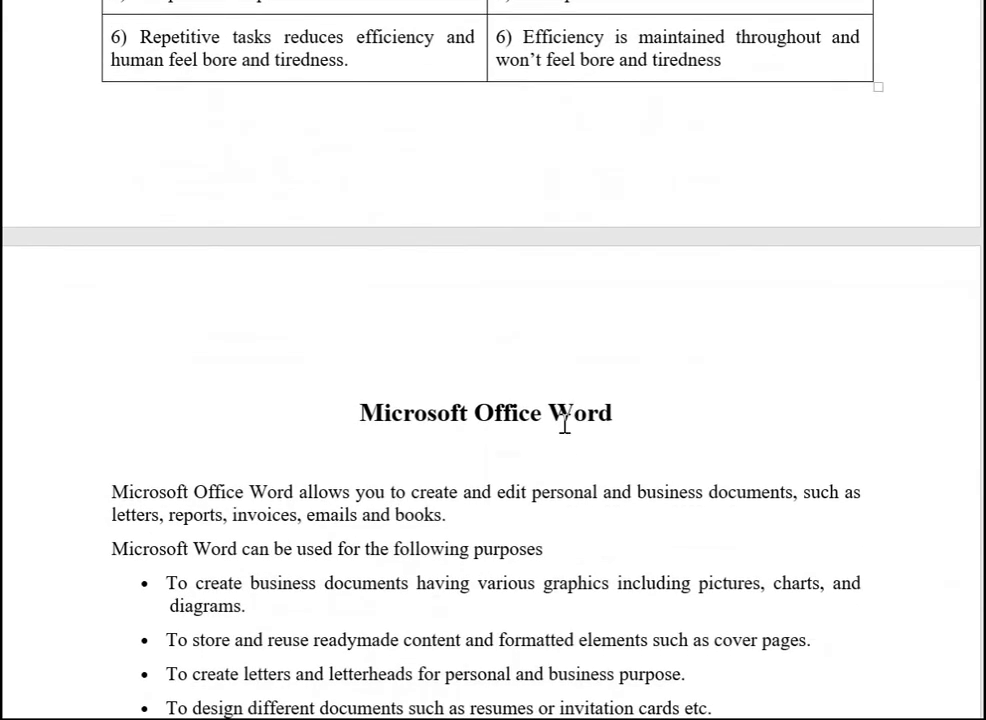
scroll(533, 497, "down", 1)
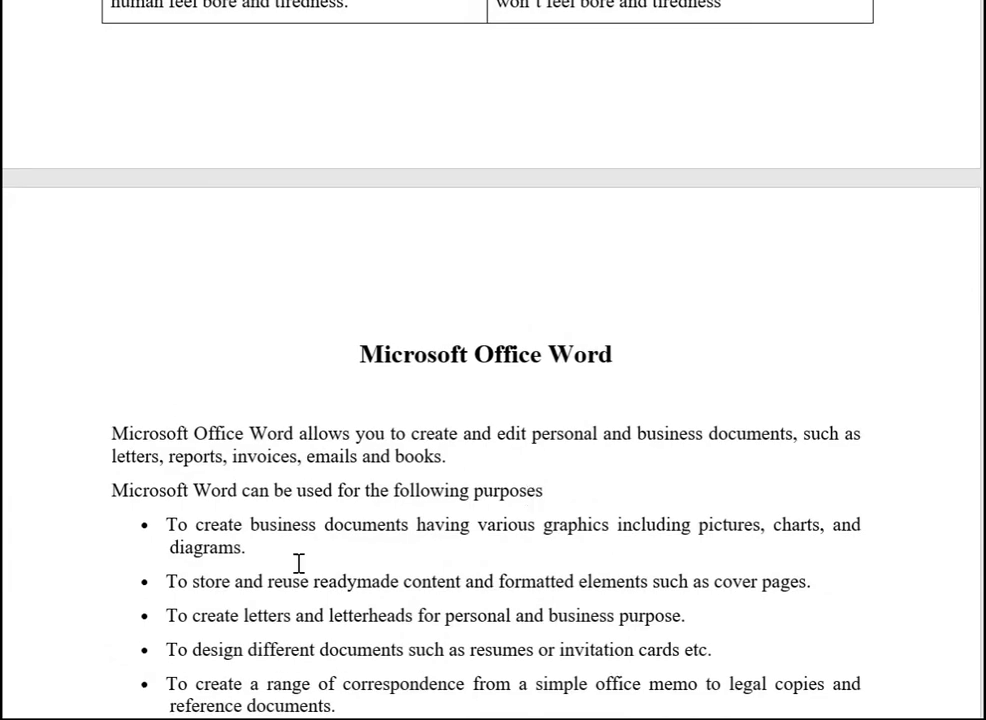
scroll(450, 475, "down", 2)
scroll(455, 490, "down", 1)
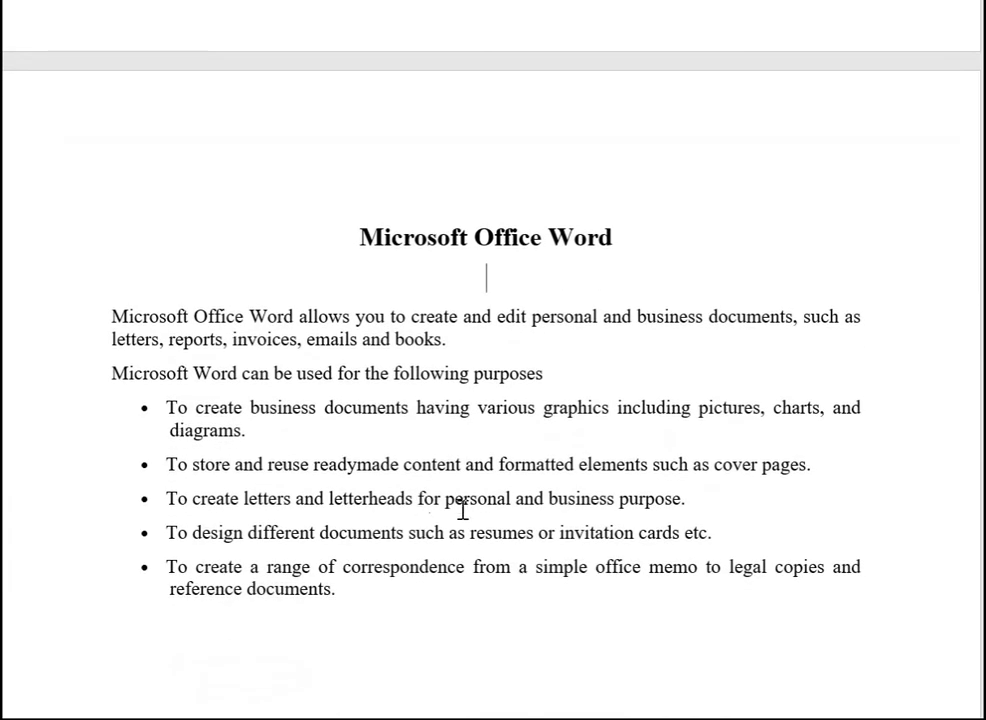
scroll(500, 525, "down", 1)
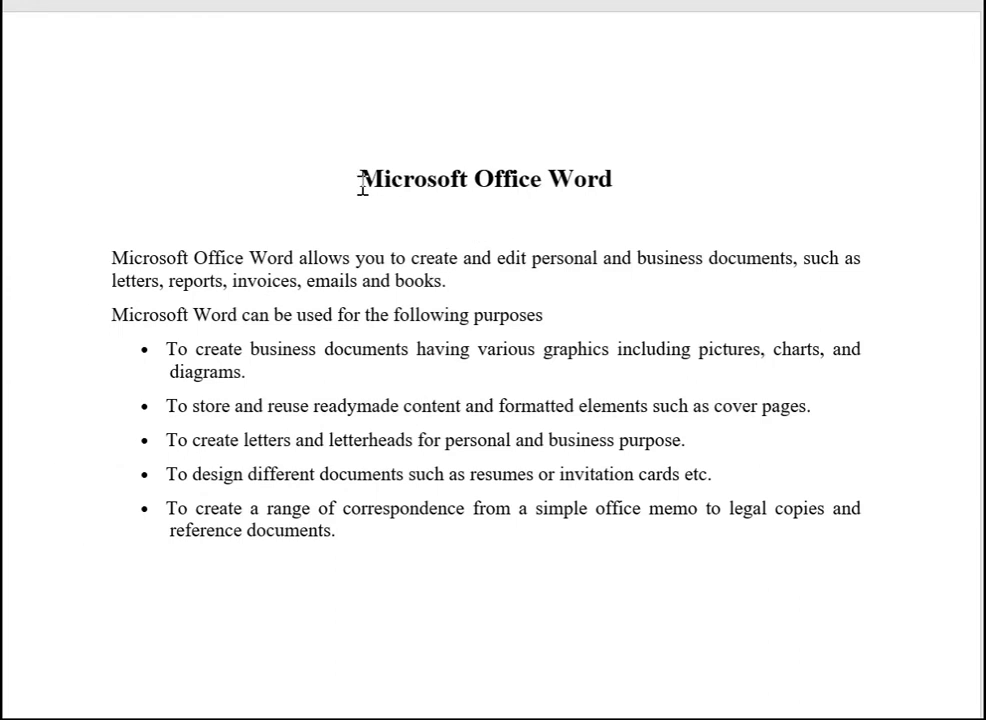
Step: Delete 'Office' so the heading reads 'Microsoft Word', then select the heading line
left_click_drag(363, 183, 583, 193)
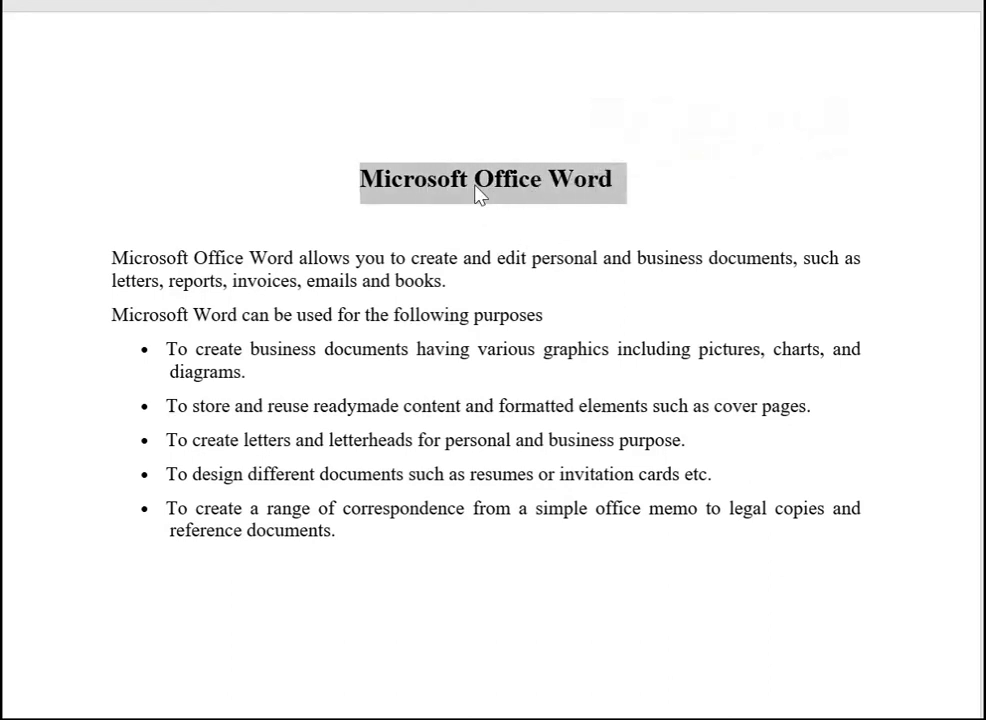
left_click_drag(547, 185, 375, 185)
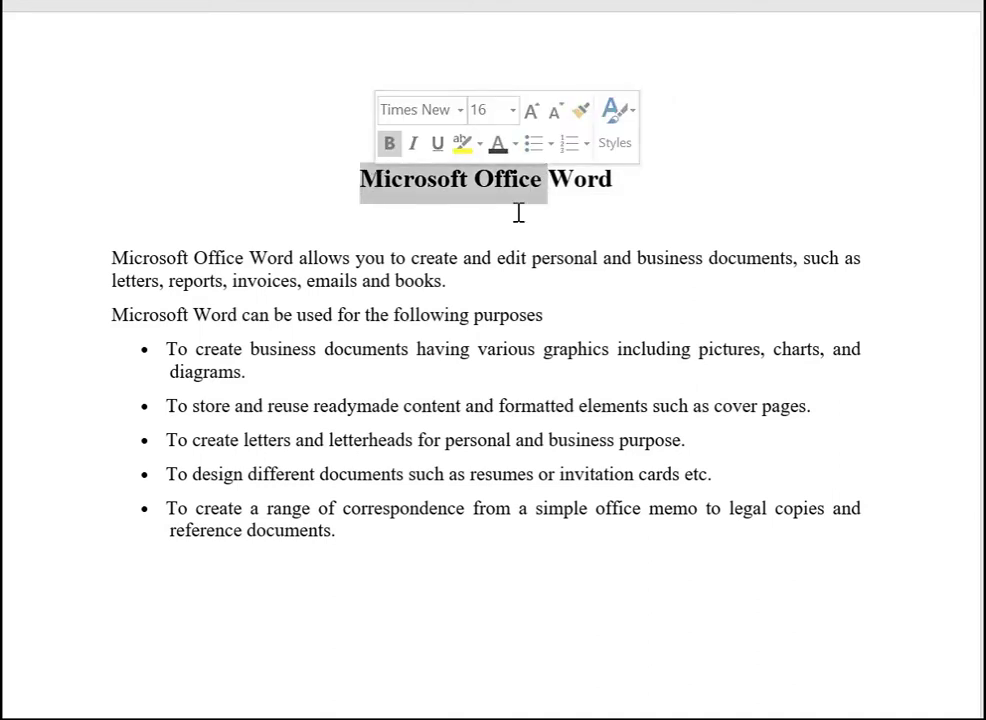
left_click(609, 186)
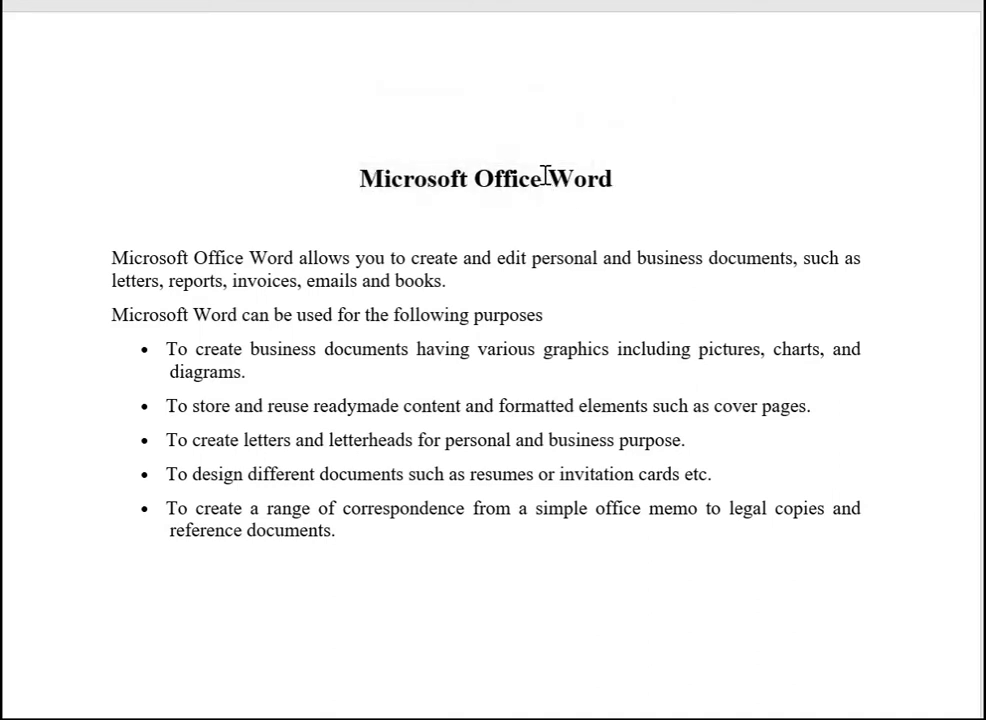
left_click_drag(543, 182, 475, 188)
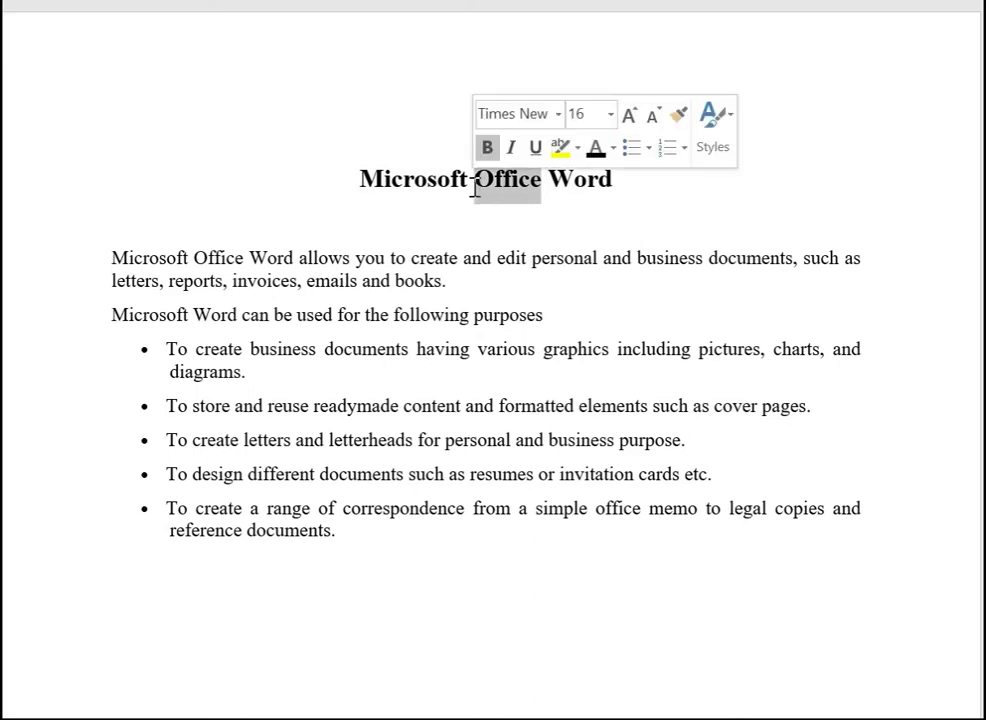
key("Delete")
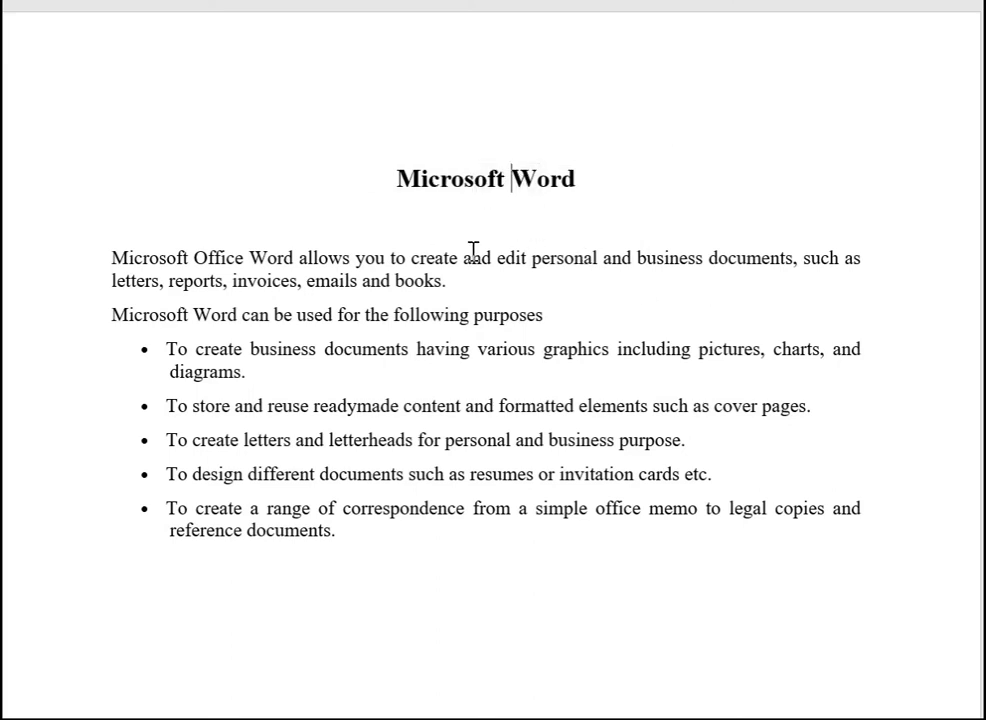
left_click(590, 169)
triple_click(441, 173)
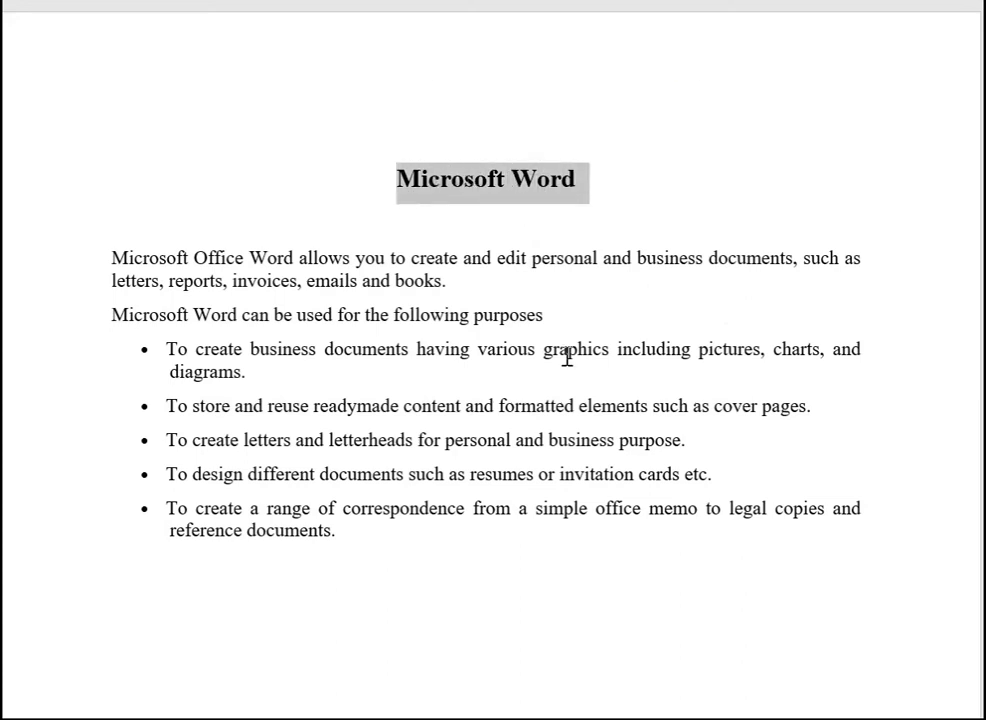
scroll(552, 355, "down", 1)
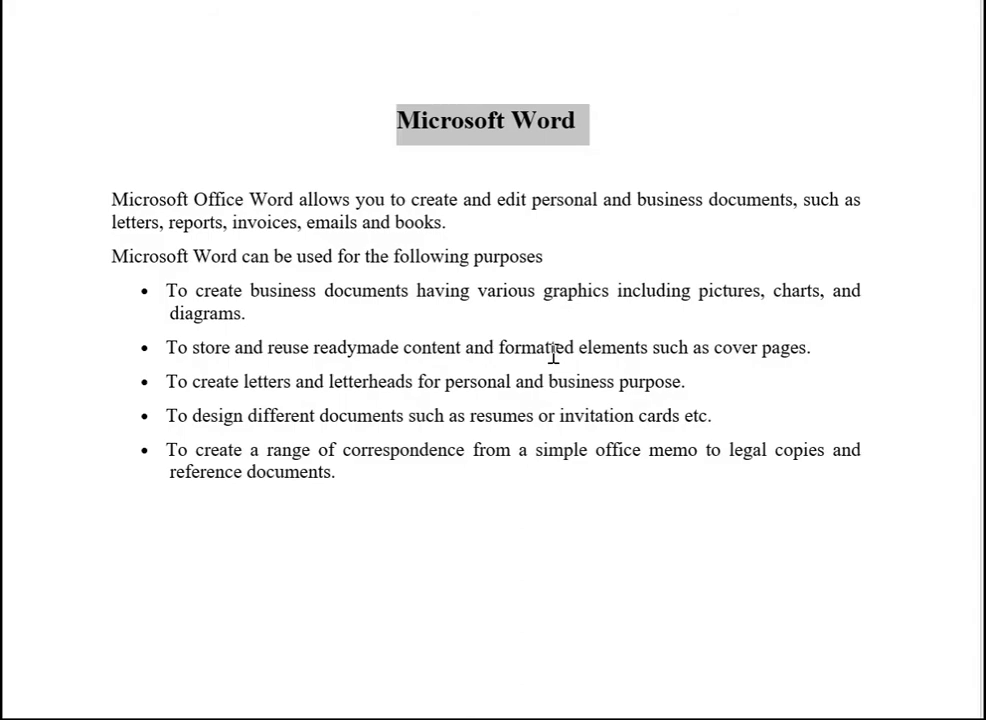
scroll(583, 229, "up", 1)
scroll(583, 229, "up", 4)
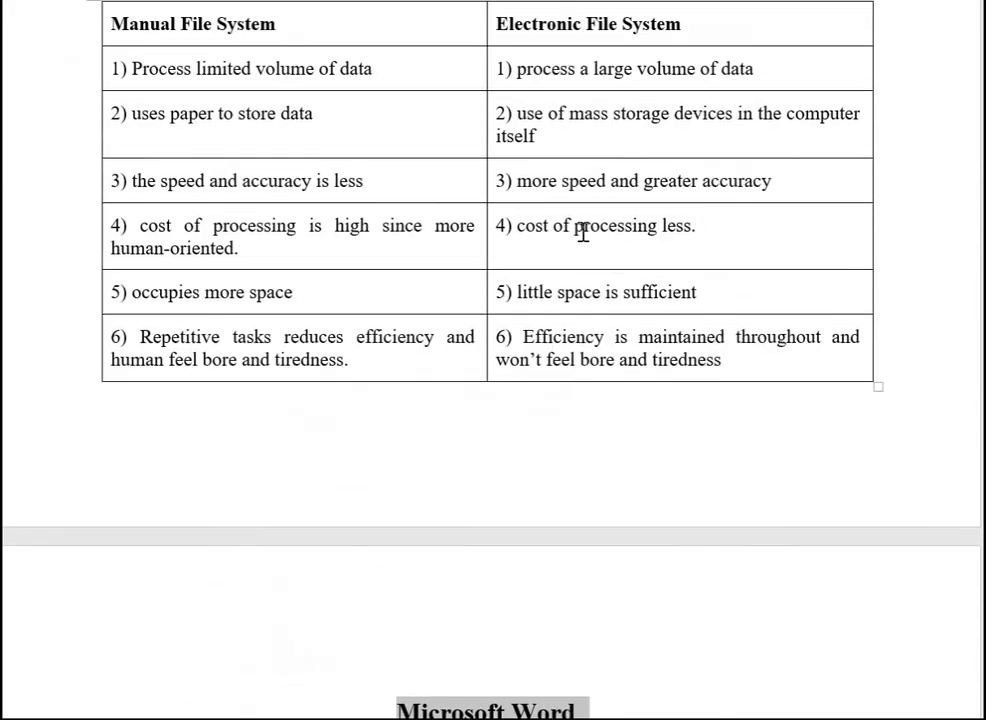
scroll(583, 229, "up", 5)
scroll(583, 229, "up", 3)
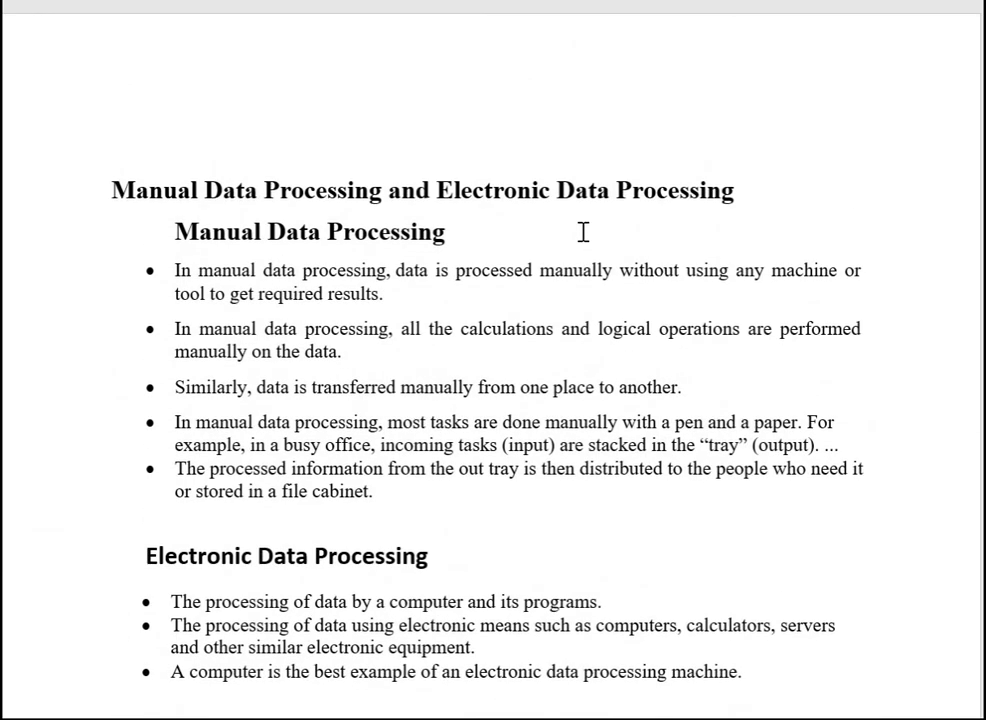
scroll(583, 229, "down", 1)
scroll(583, 176, "down", 1)
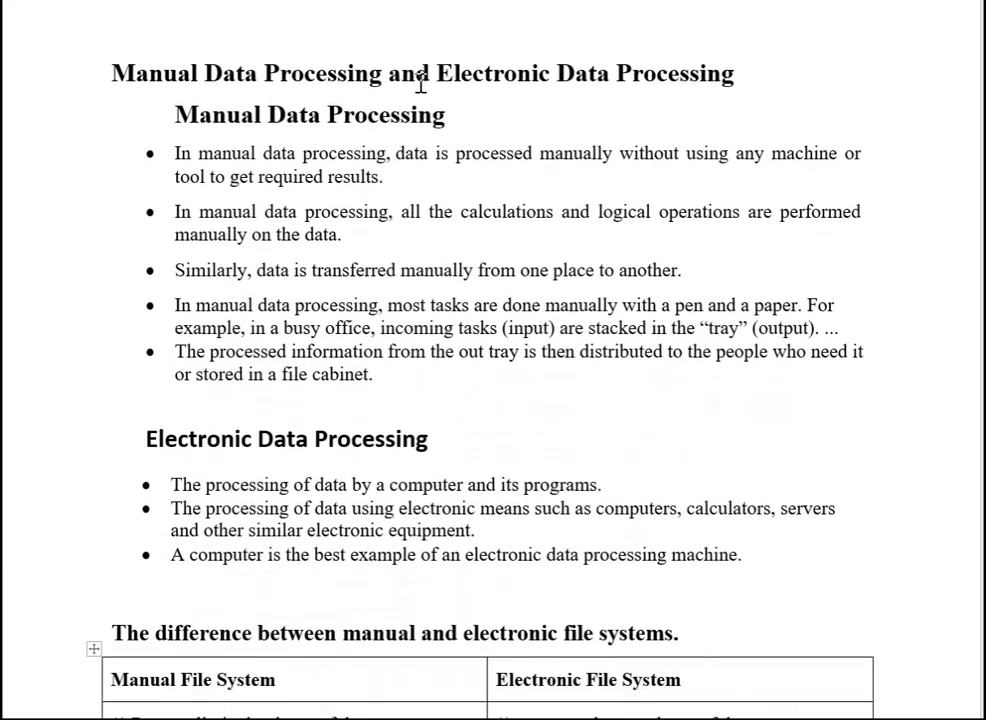
left_click_drag(437, 73, 538, 76)
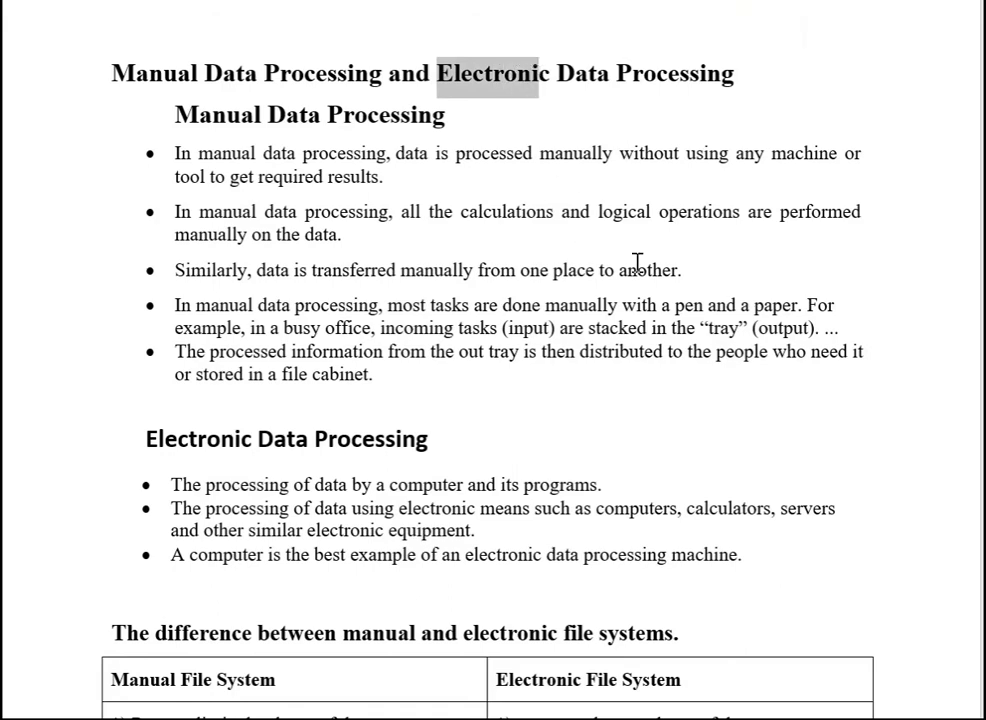
scroll(638, 266, "down", 2)
scroll(640, 257, "down", 3)
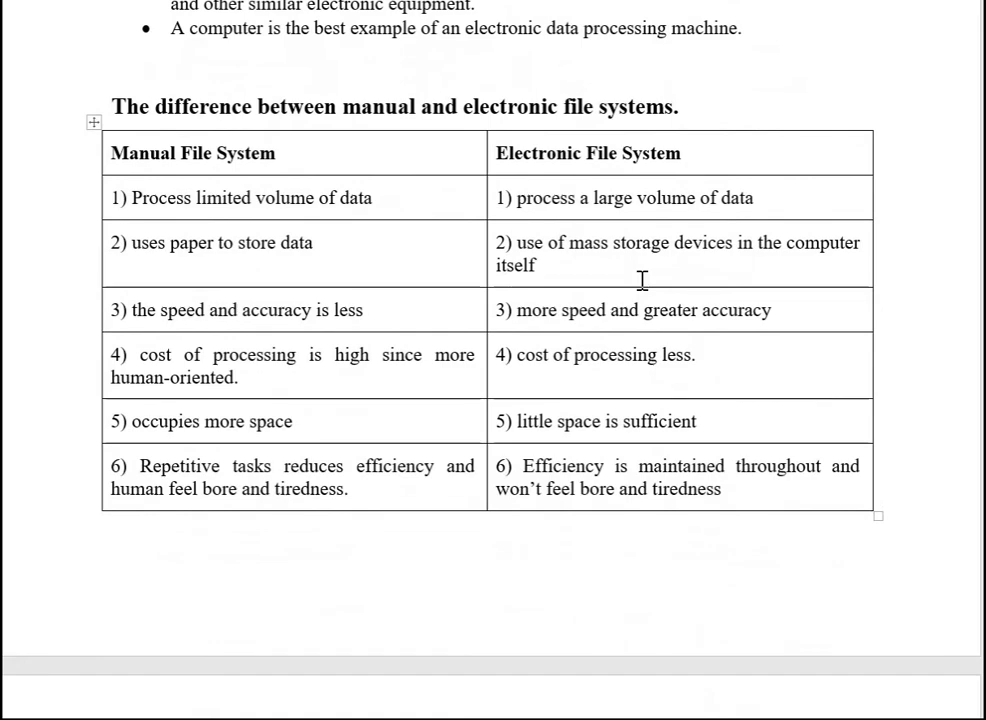
scroll(642, 280, "down", 2)
scroll(643, 295, "down", 2)
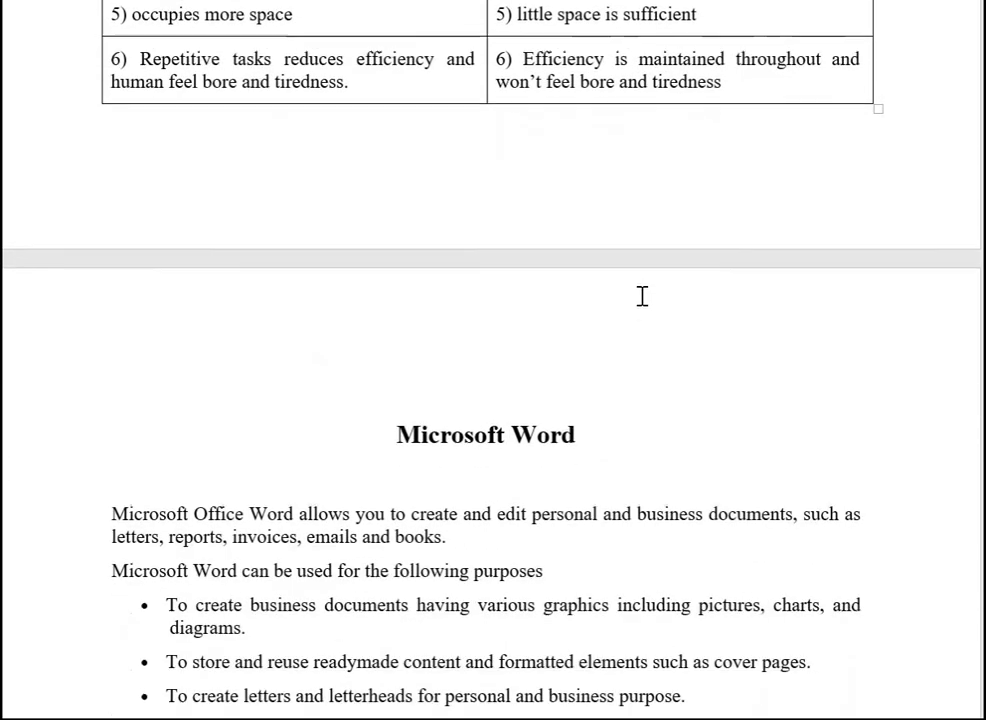
scroll(643, 306, "down", 1)
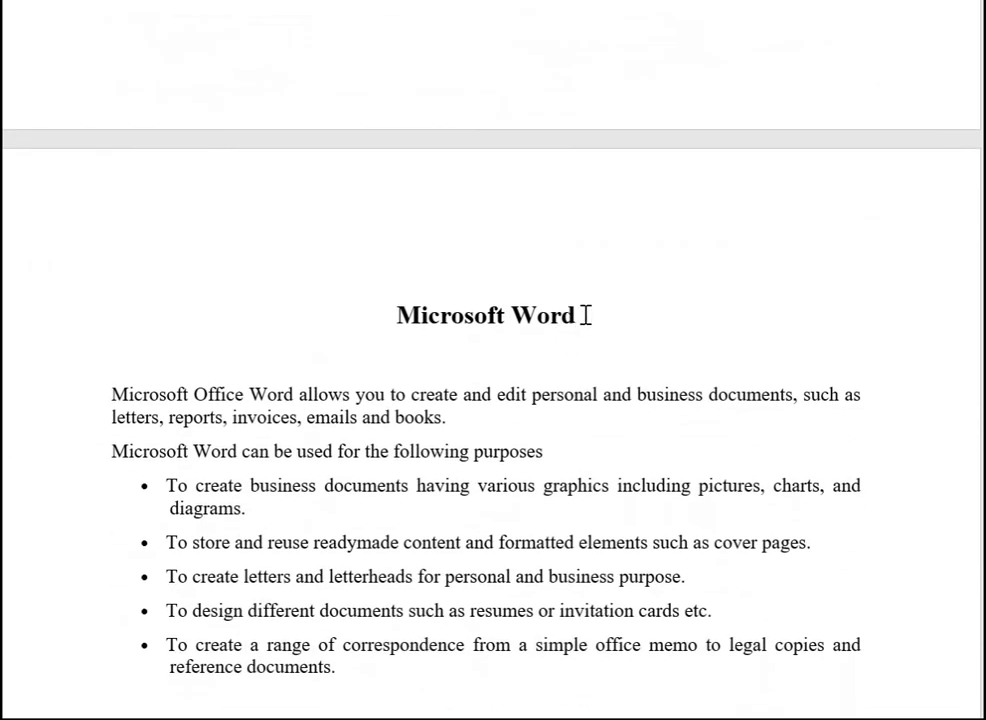
left_click_drag(582, 316, 450, 325)
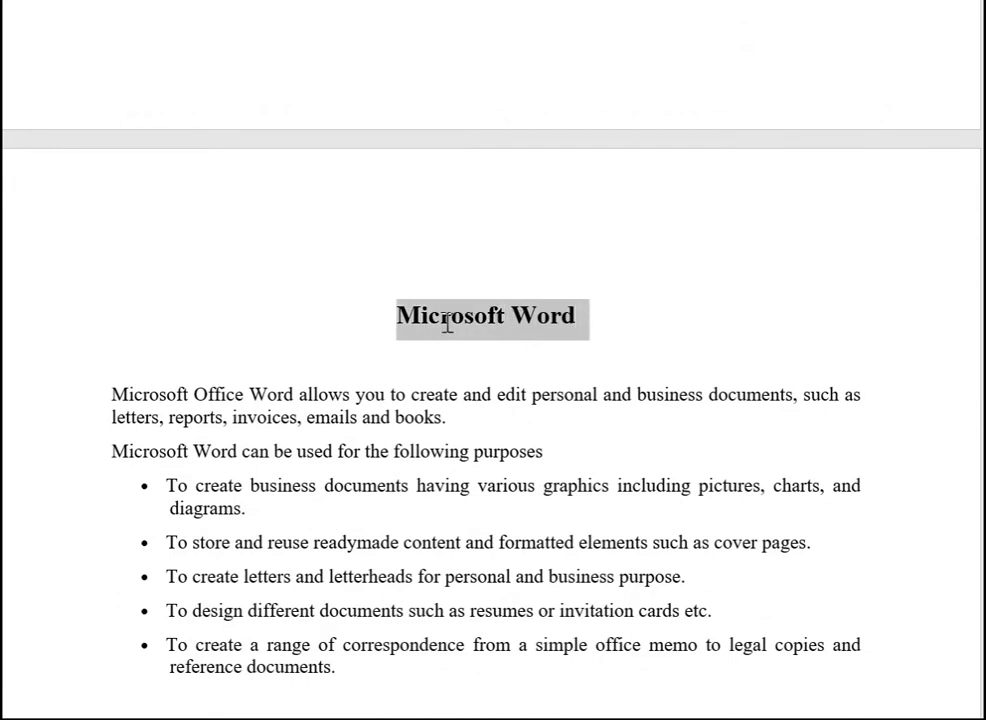
scroll(704, 452, "down", 1)
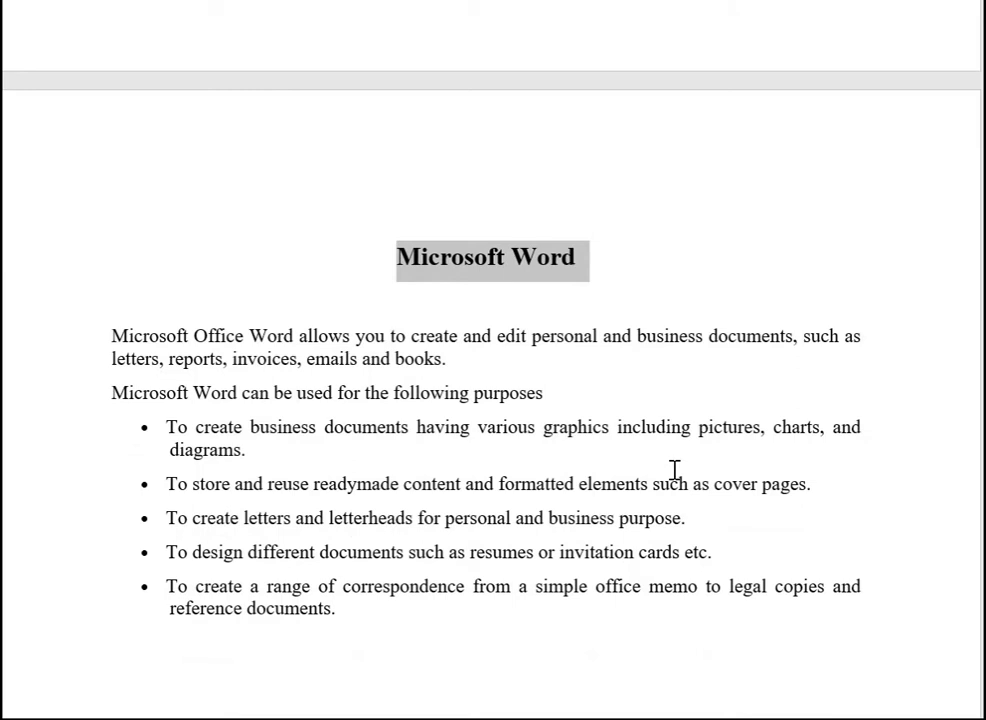
scroll(643, 383, "down", 1)
scroll(644, 384, "down", 1)
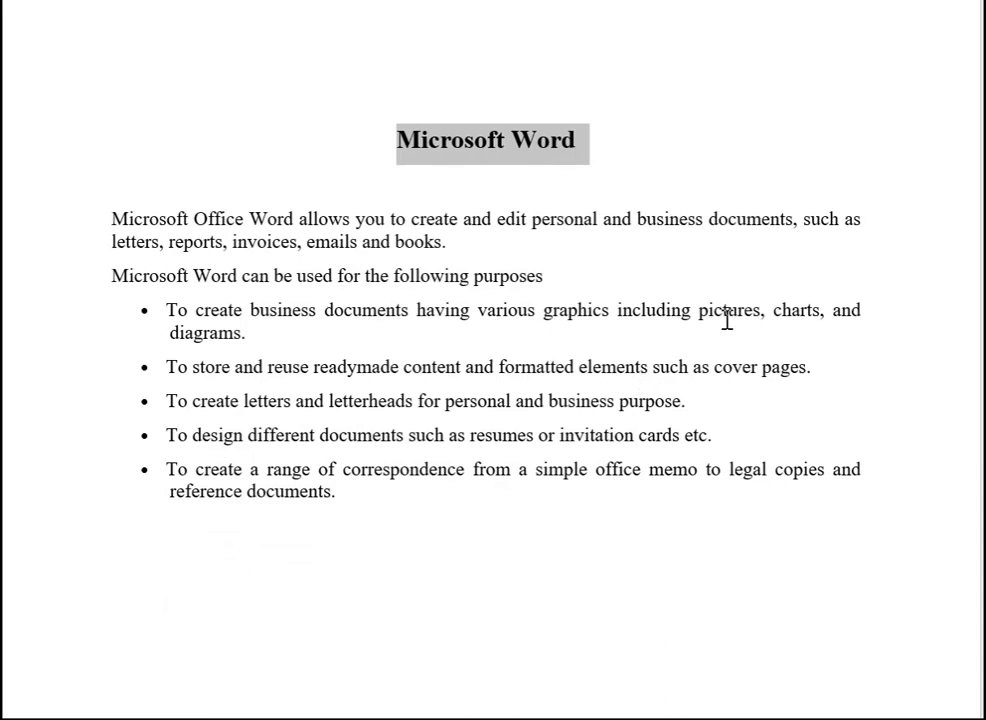
scroll(670, 330, "down", 1)
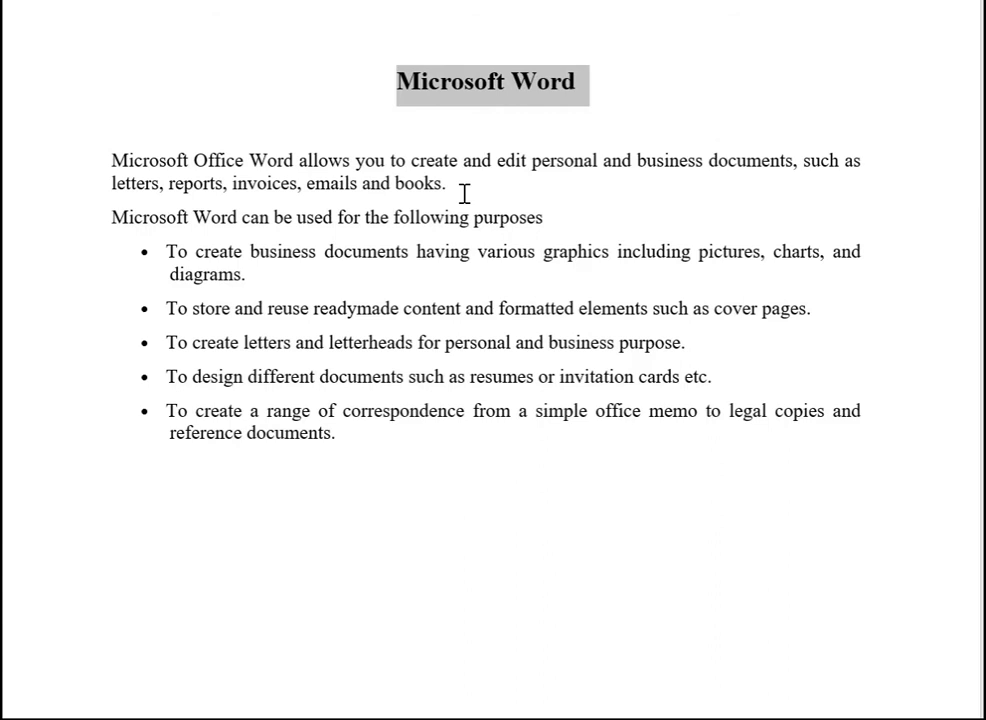
left_click(114, 158)
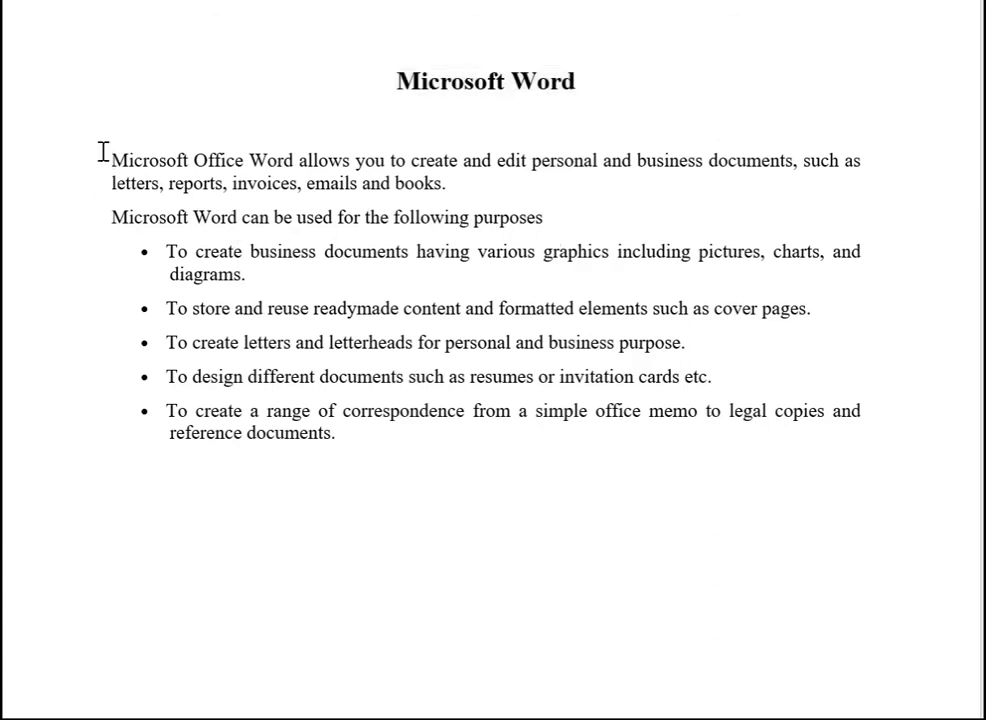
left_click_drag(110, 158, 460, 189)
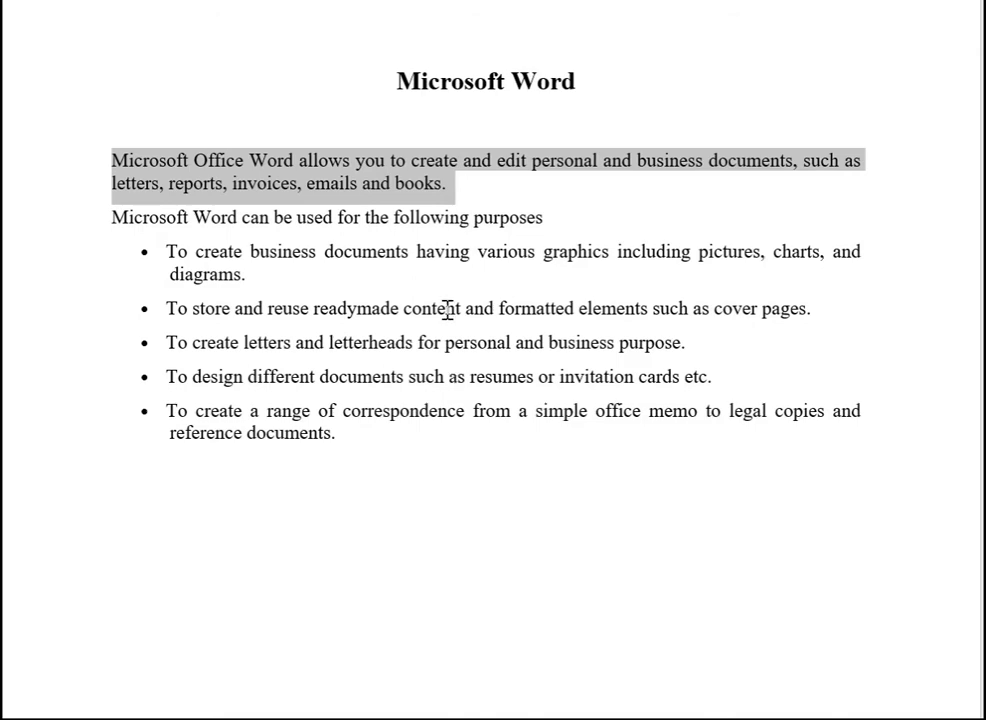
scroll(470, 152, "up", 2)
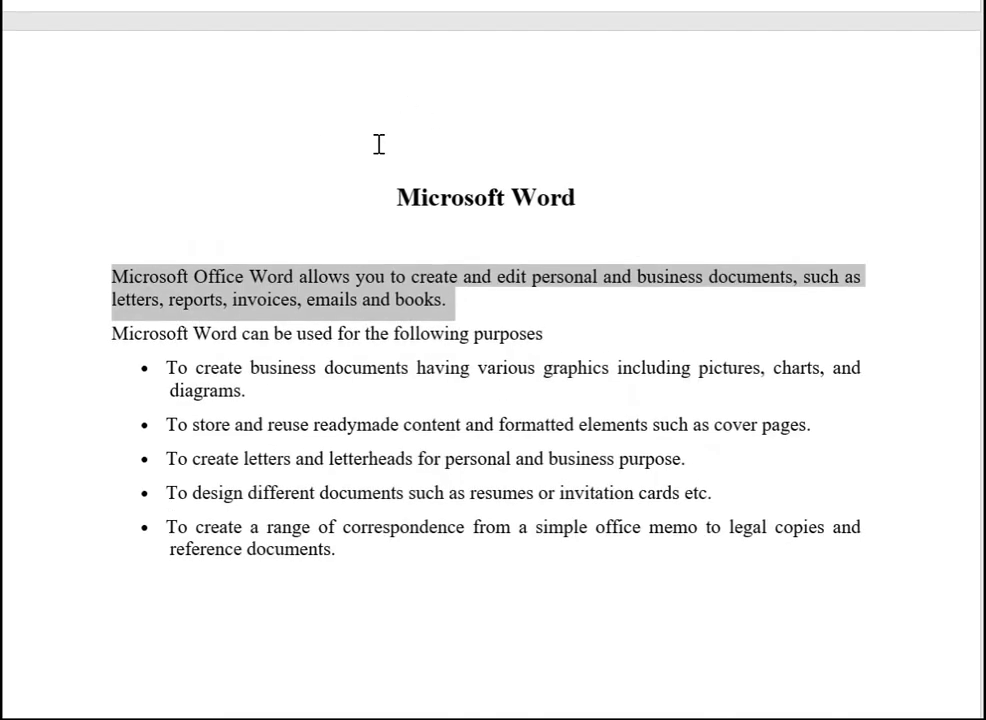
left_click(403, 152)
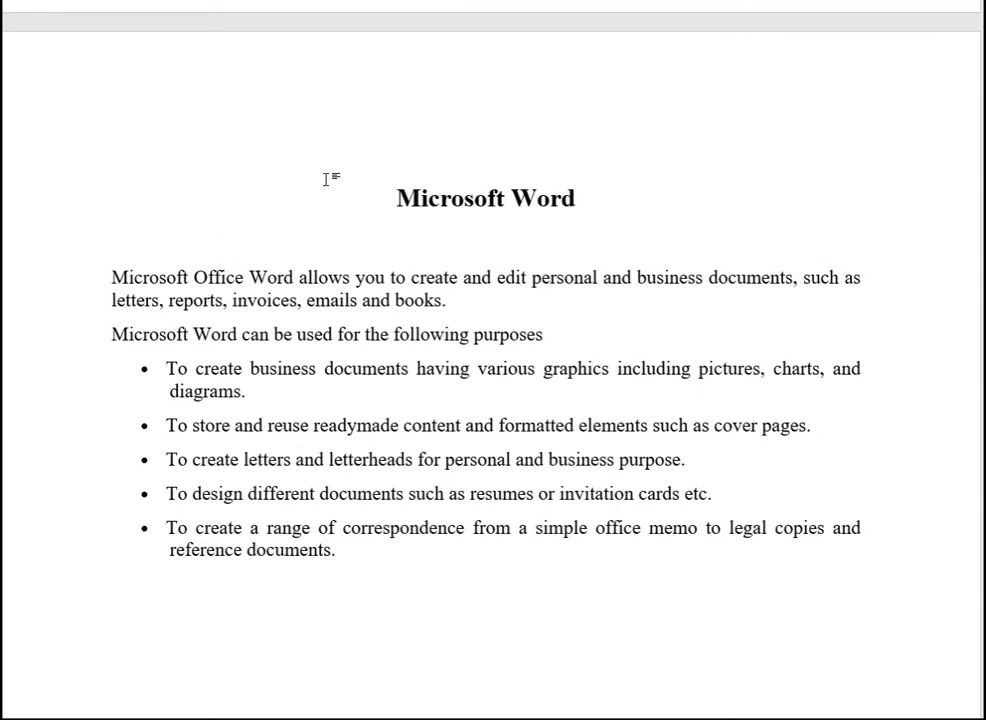
type("wor")
type("d, ")
type("E")
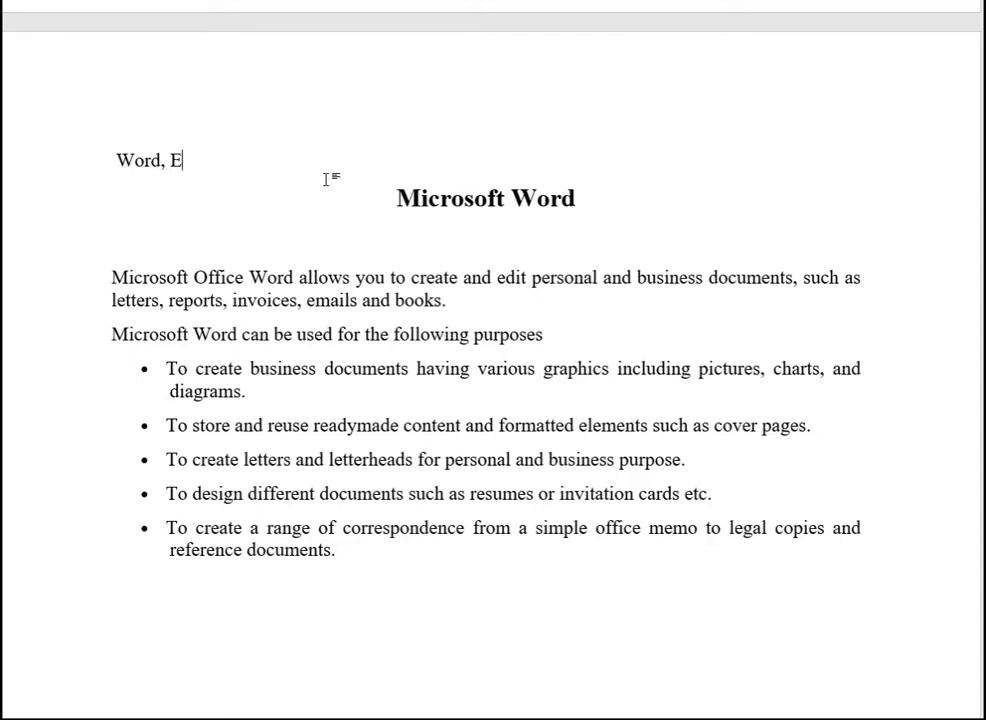
type("xcel")
key("BackSpace")
type(",")
type("p")
type("owepoi")
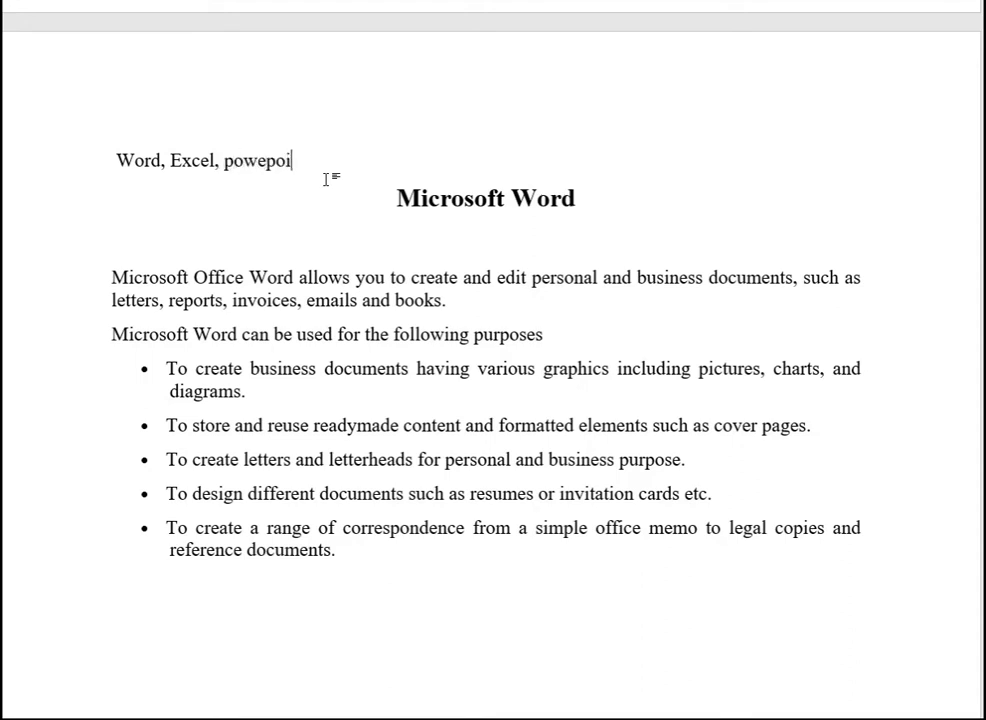
type("nt")
left_click_drag(304, 158, 99, 140)
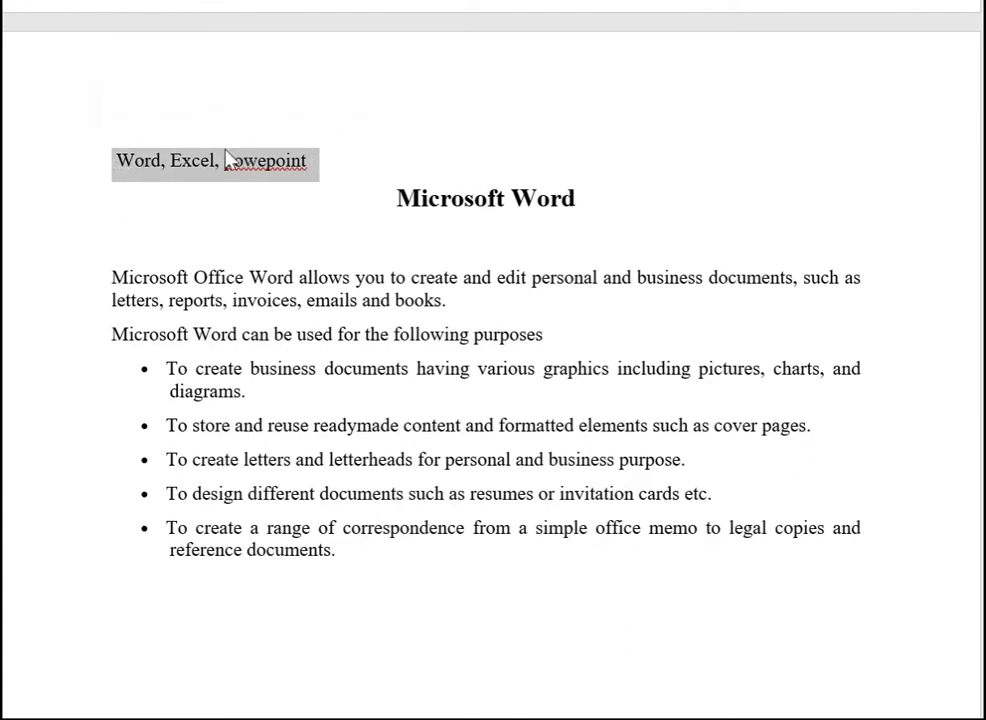
key("Delete")
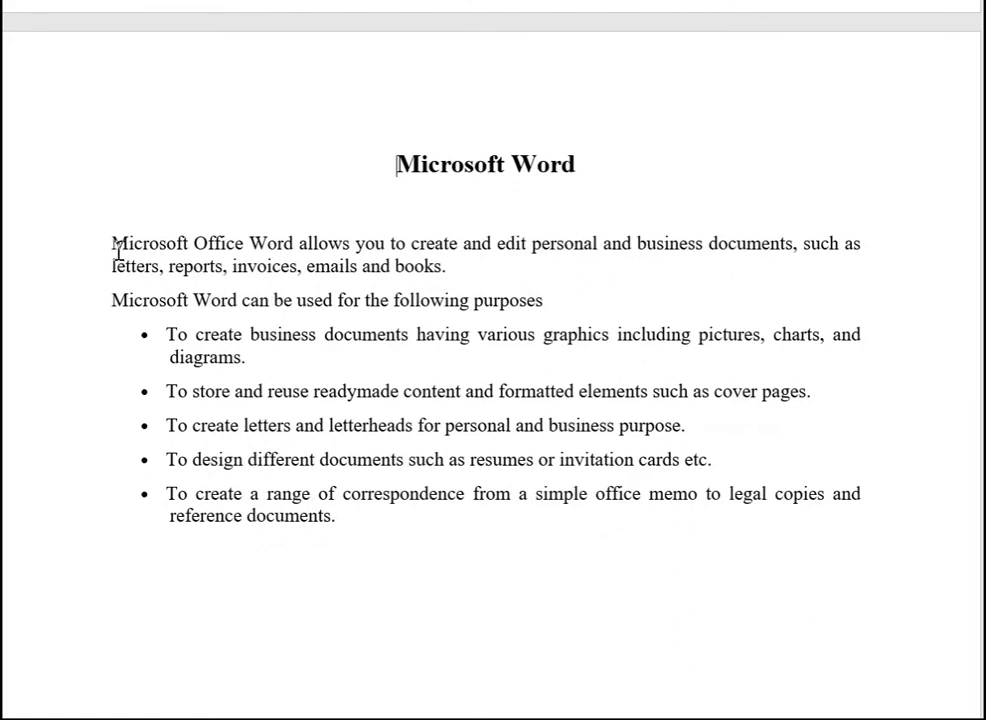
Step: Insert one blank line between the 'Microsoft Word' title and the first paragraph
mouse_move(114, 243)
left_mouse_down()
mouse_move(669, 243)
mouse_move(766, 253)
left_mouse_up()
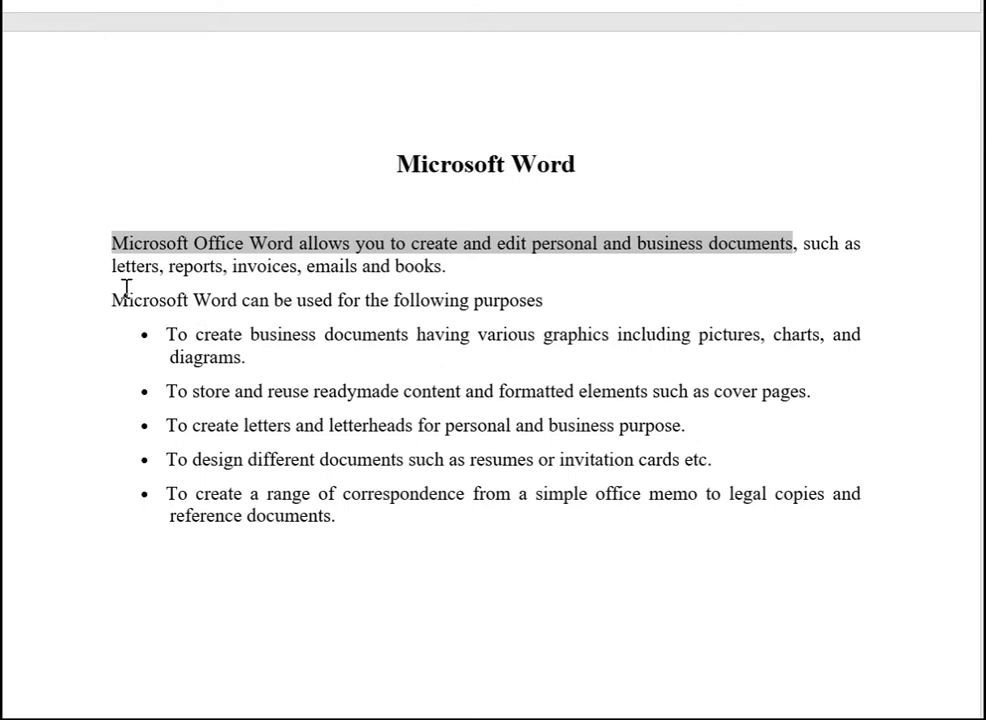
left_click(113, 243)
key("Up")
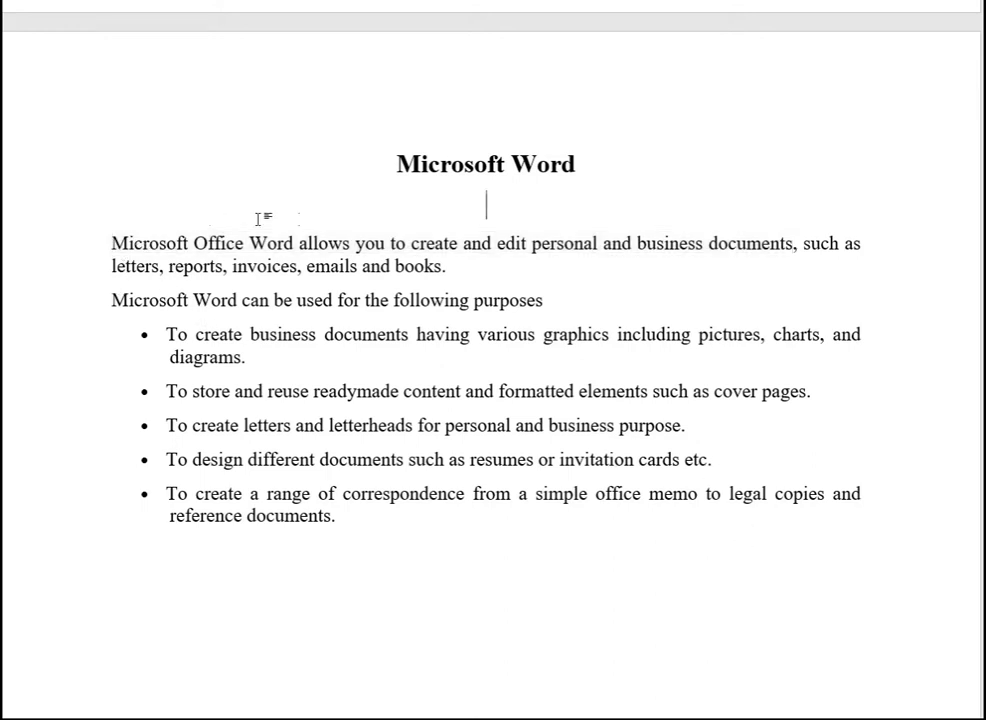
key("Return")
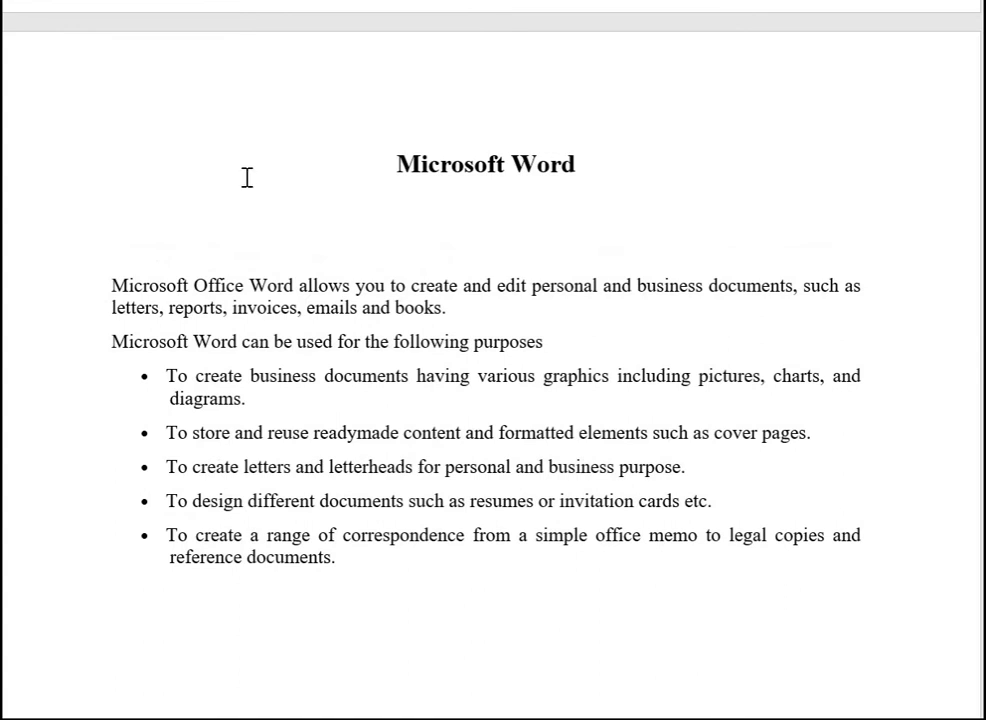
key("BackSpace")
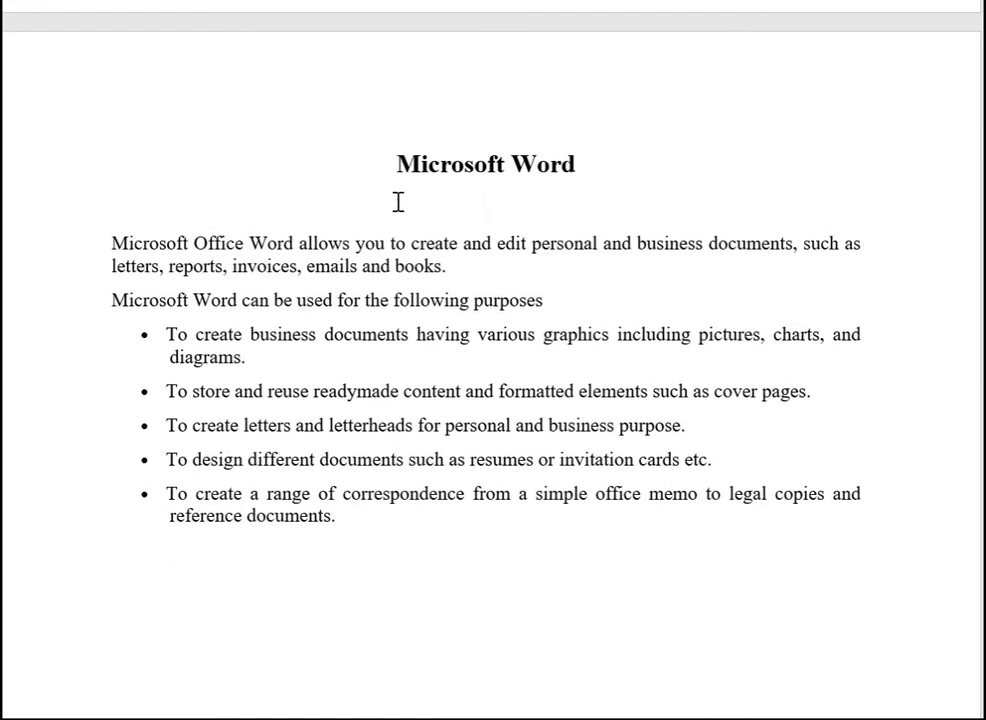
key("Return")
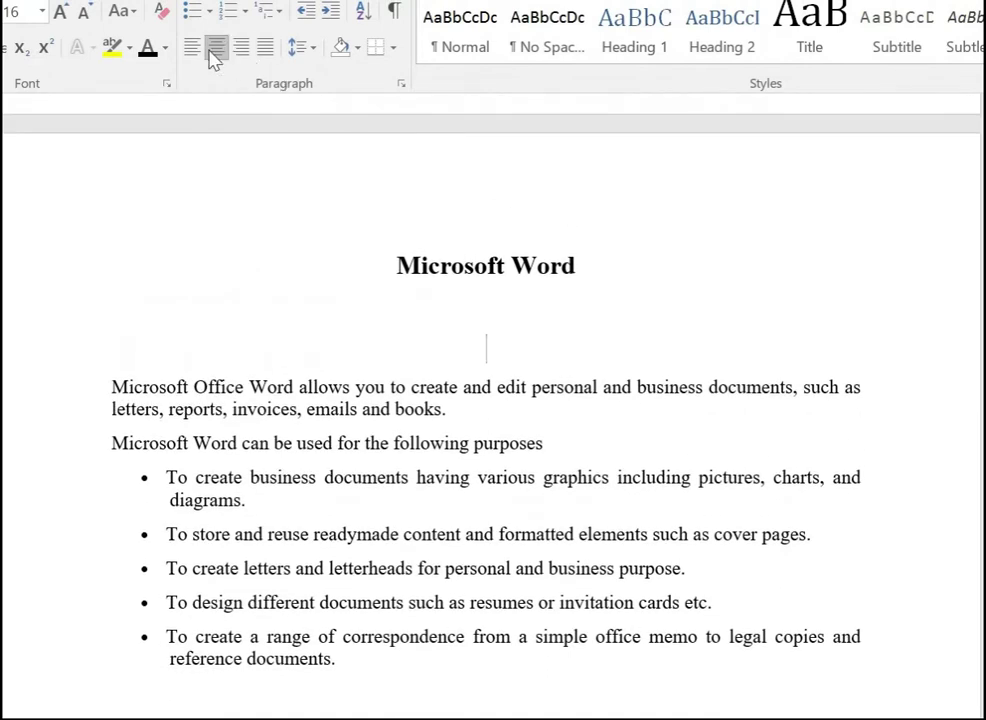
Step: Type 'MS Word is word processing software' left-aligned at 12 pt under the title
left_click(193, 48)
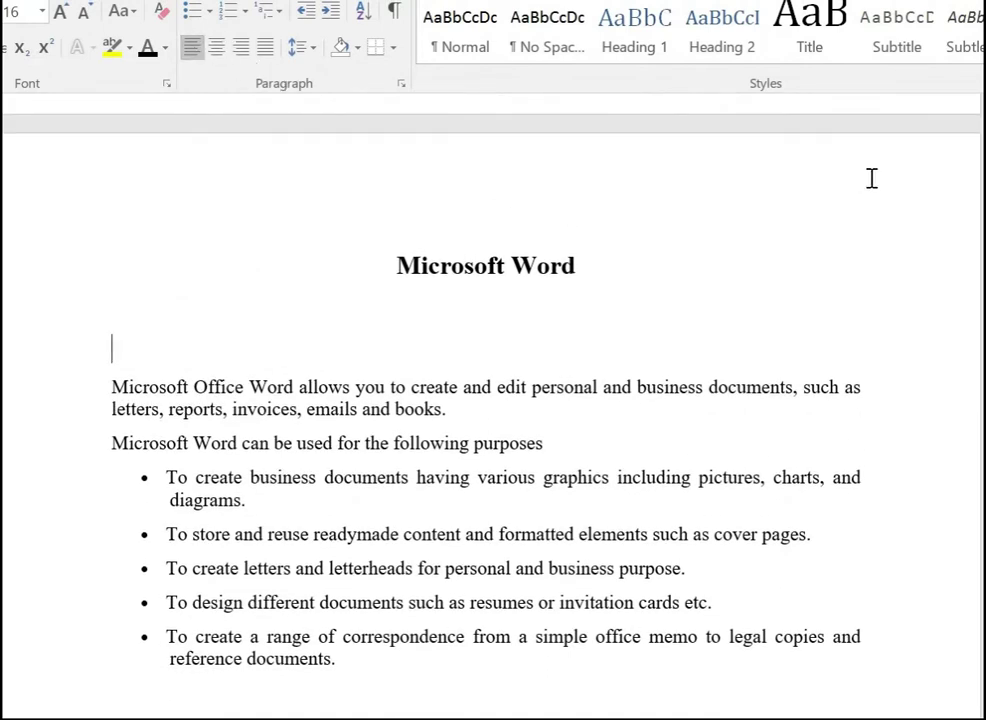
type("MS")
key("BackSpace")
key("BackSpace")
key("BackSpace")
left_click(44, 16)
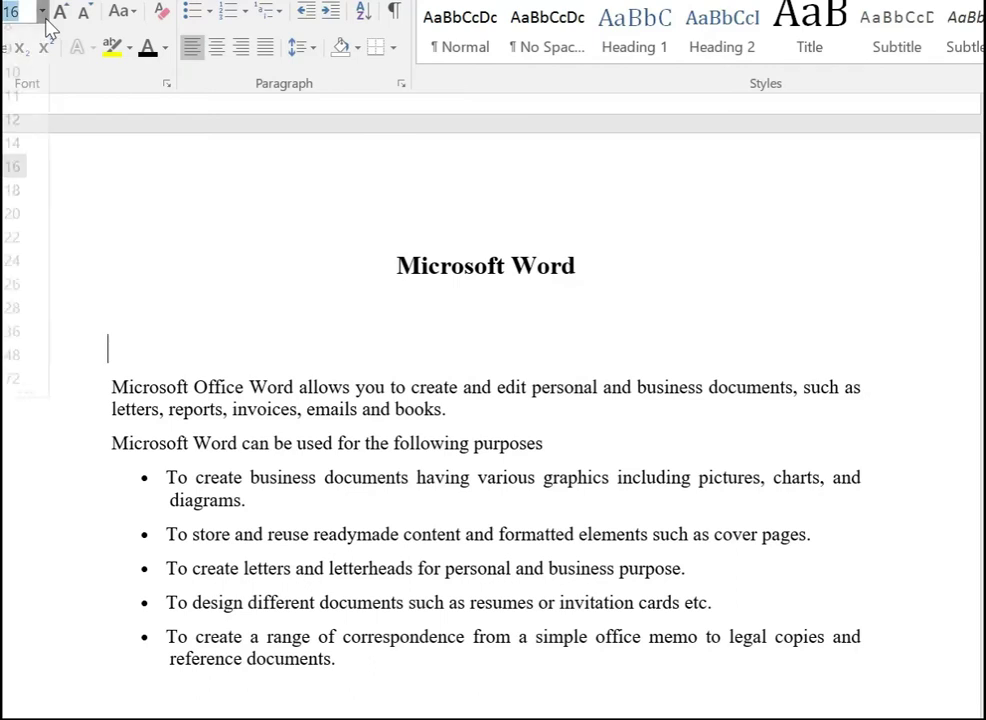
left_click(24, 135)
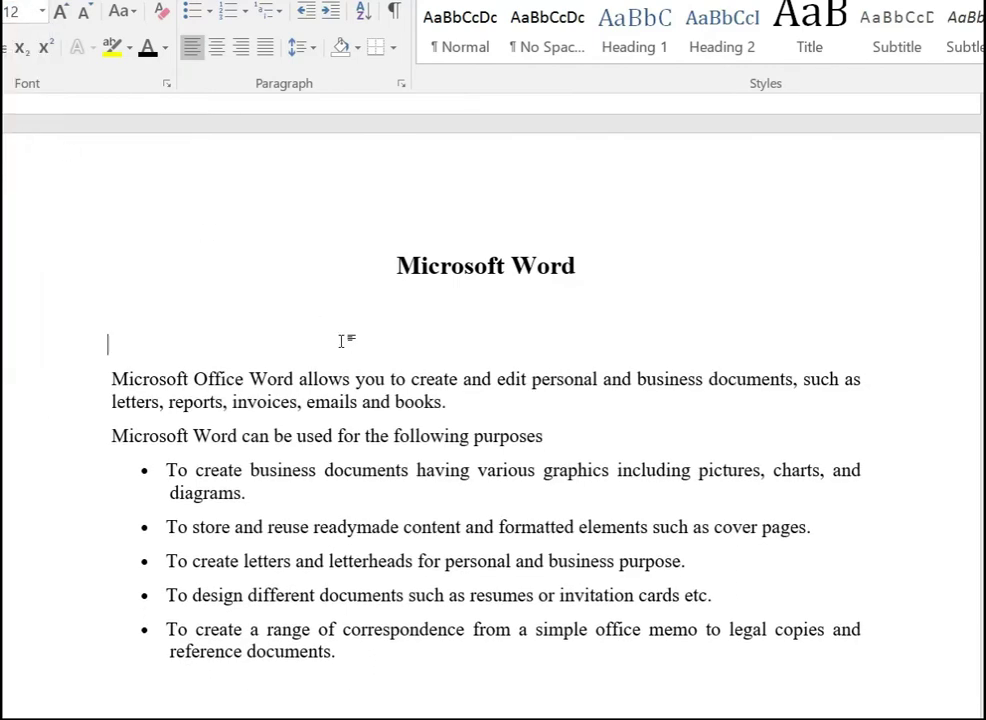
type("MS ")
type("Word i")
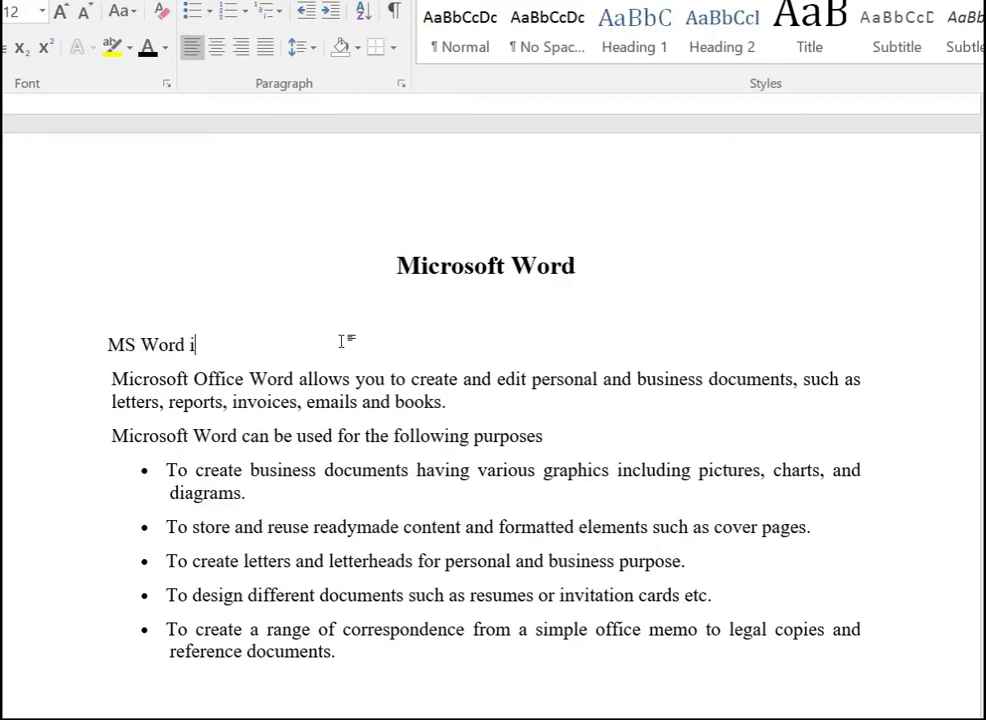
type("s wor")
type("d proce")
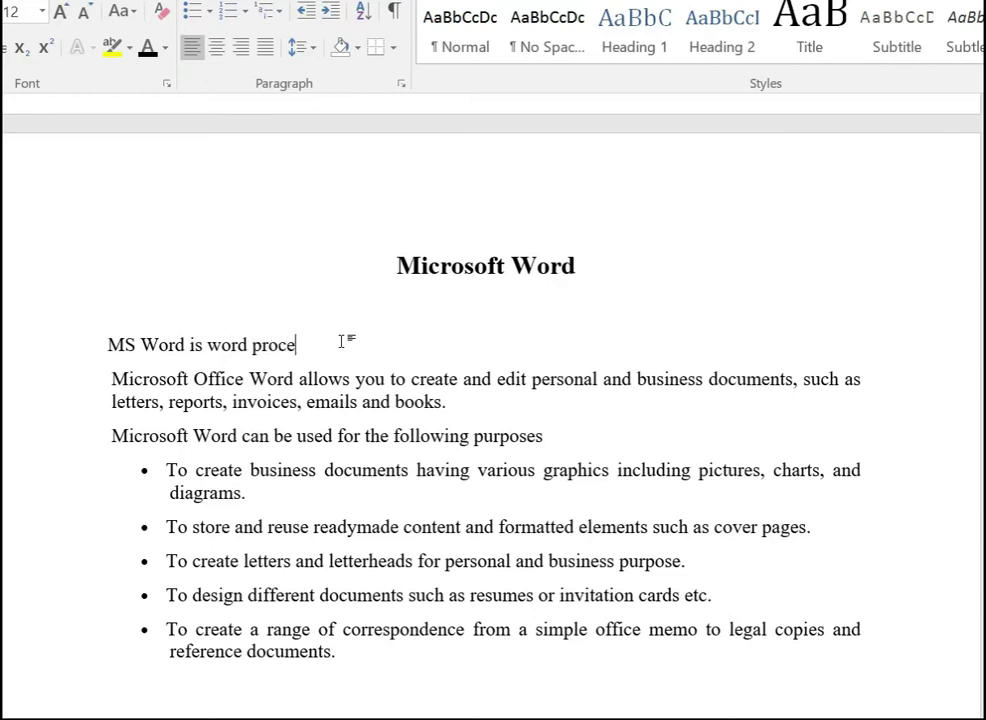
type("ssing s")
type("oftware")
Step: Justify the new 'MS Word is word processing software' line
mouse_move(113, 343)
left_mouse_down()
mouse_move(358, 346)
mouse_move(466, 541)
left_mouse_up()
left_click(350, 440)
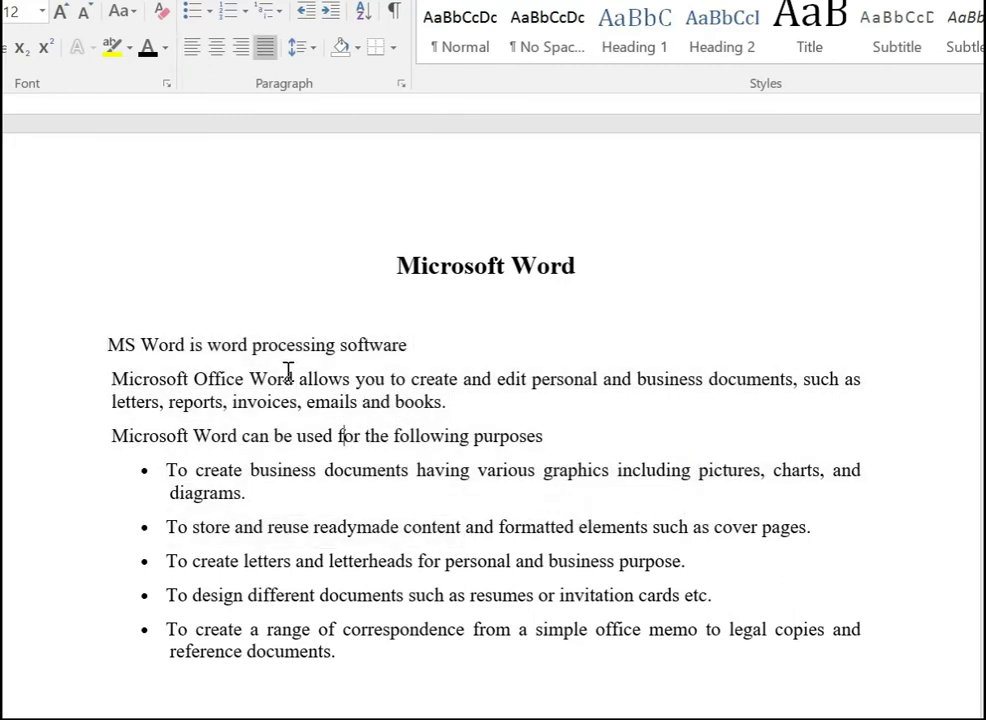
scroll(292, 354, "down", 1)
scroll(295, 354, "down", 1)
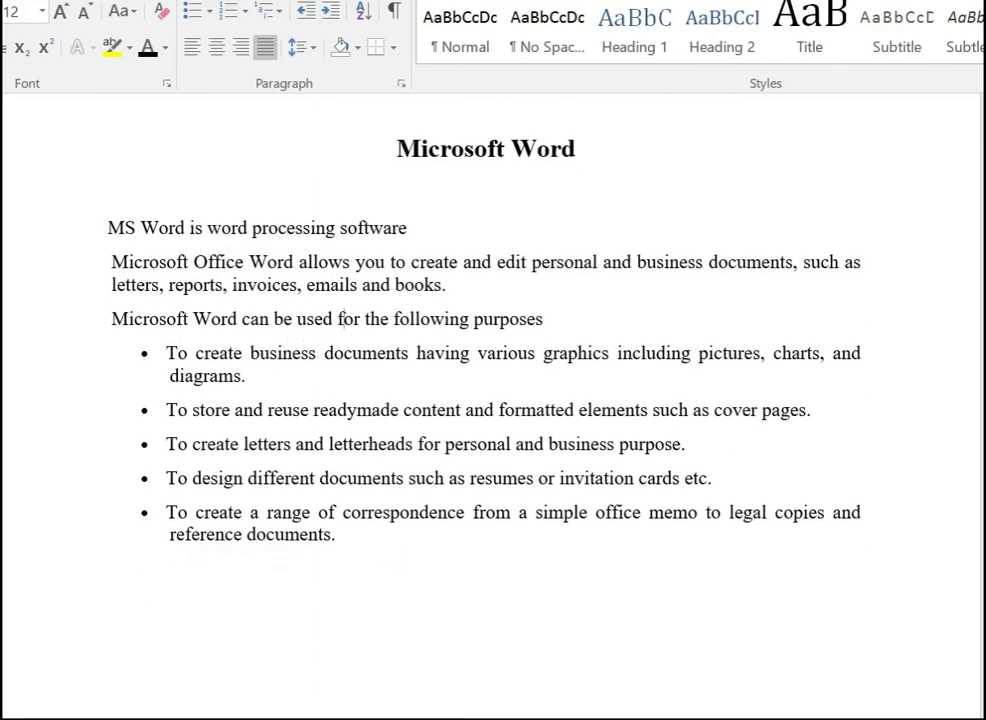
left_click(709, 678)
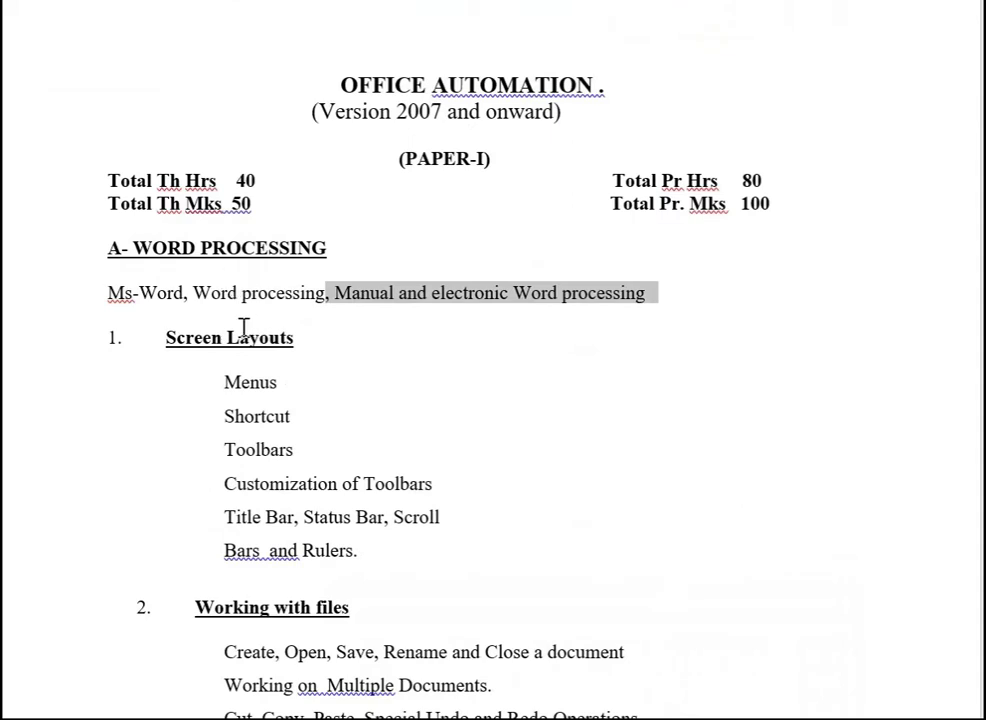
left_click_drag(194, 294, 295, 298)
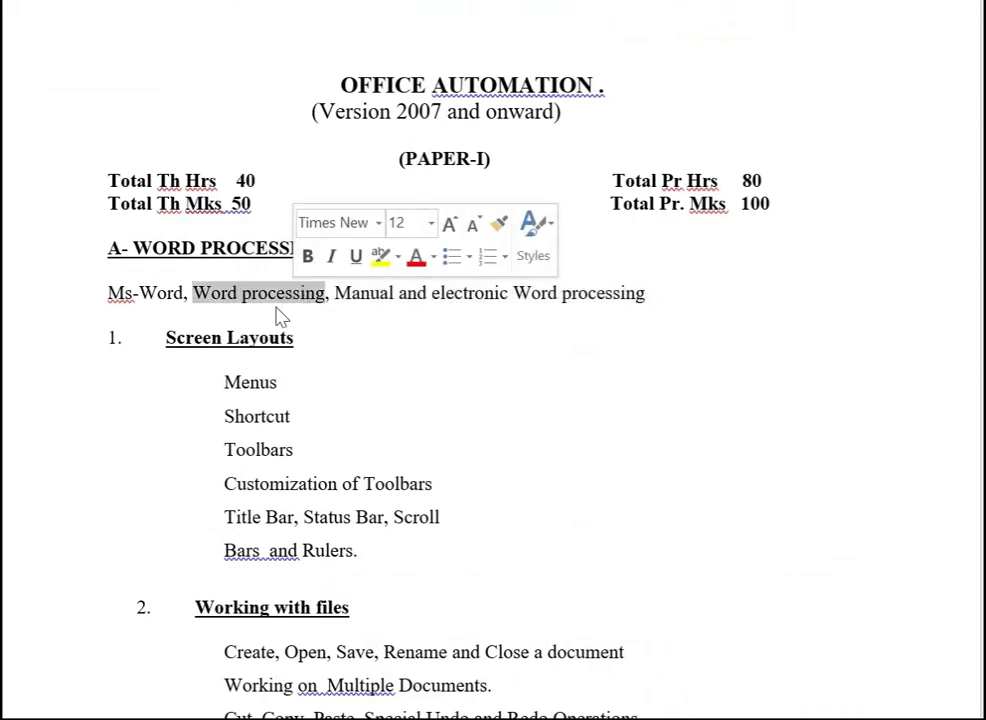
left_click_drag(108, 293, 184, 293)
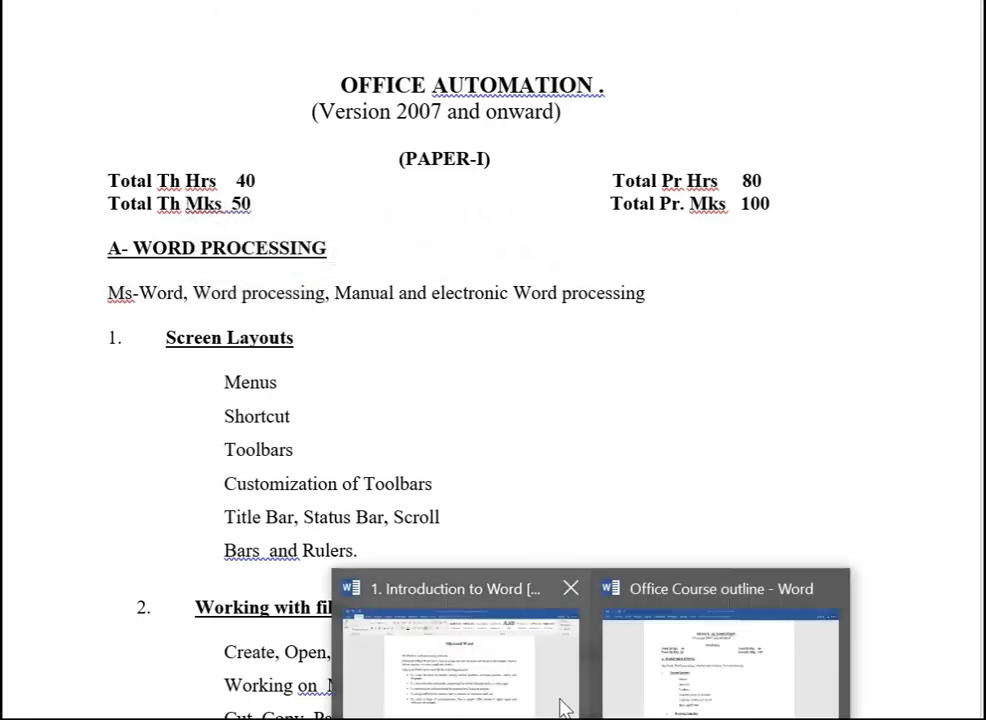
left_click(450, 640)
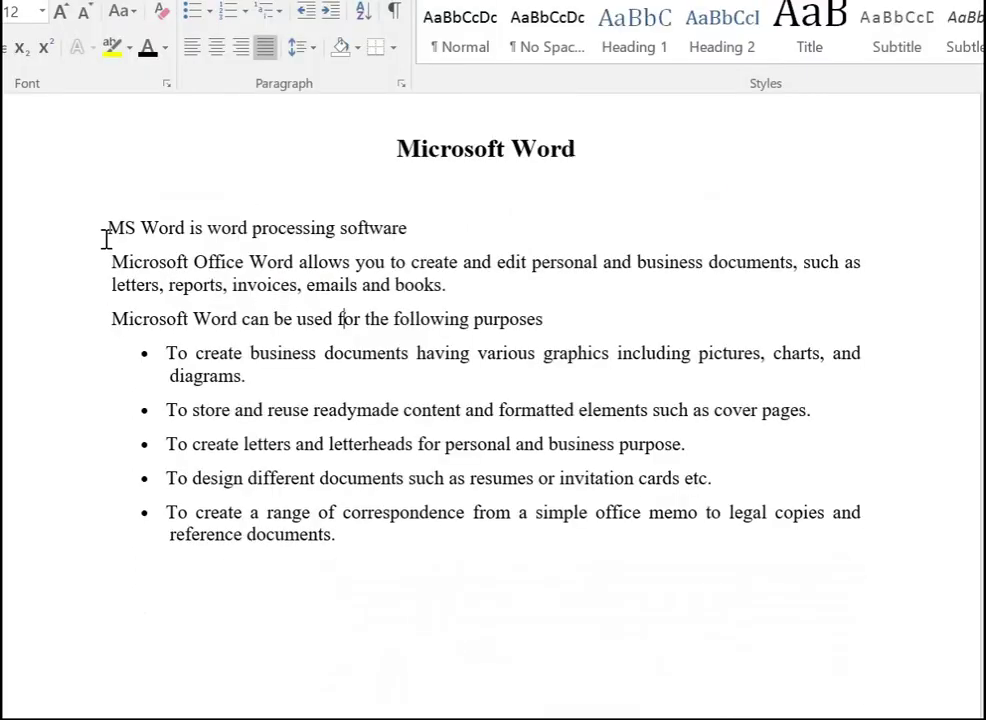
left_click_drag(106, 228, 383, 224)
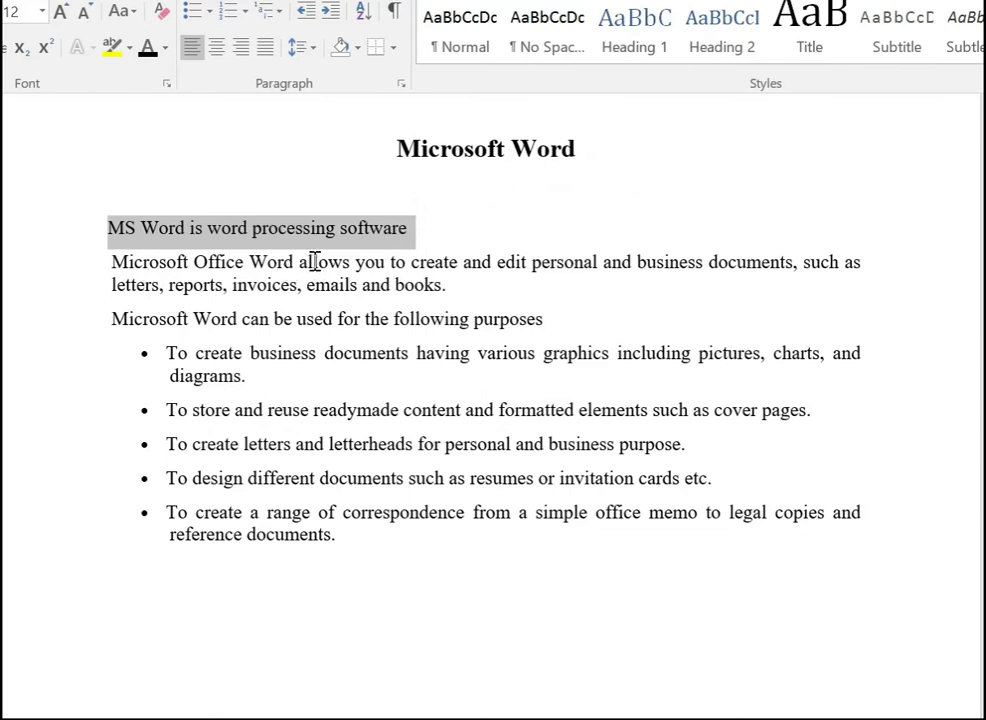
left_click_drag(418, 268, 772, 268)
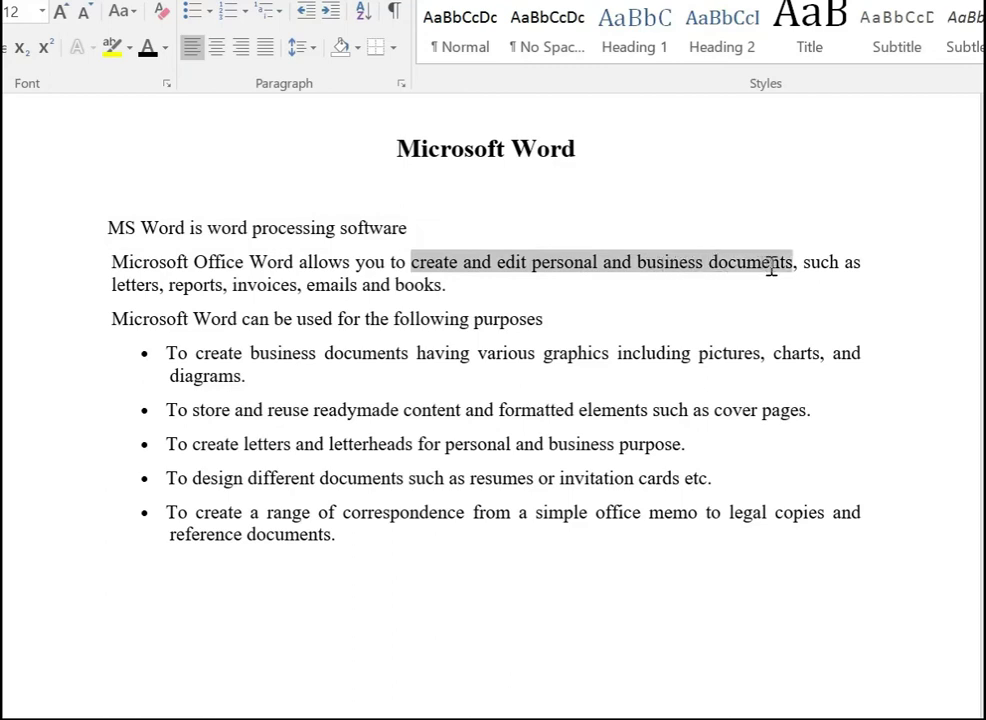
key("ctrl+j")
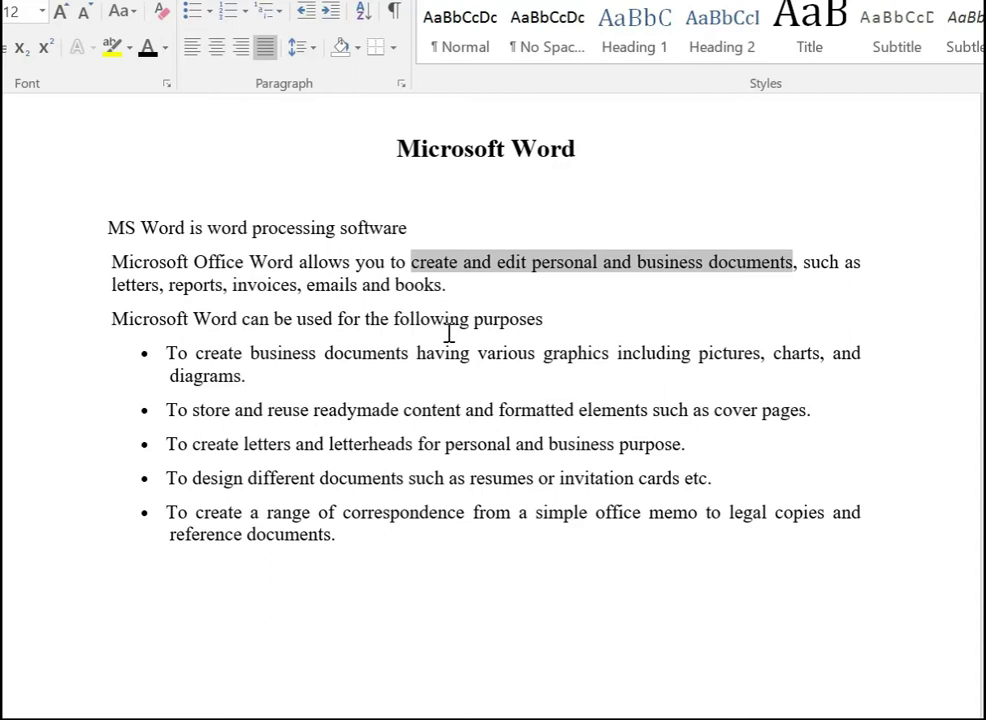
left_click(540, 268)
left_click_drag(547, 270, 583, 276)
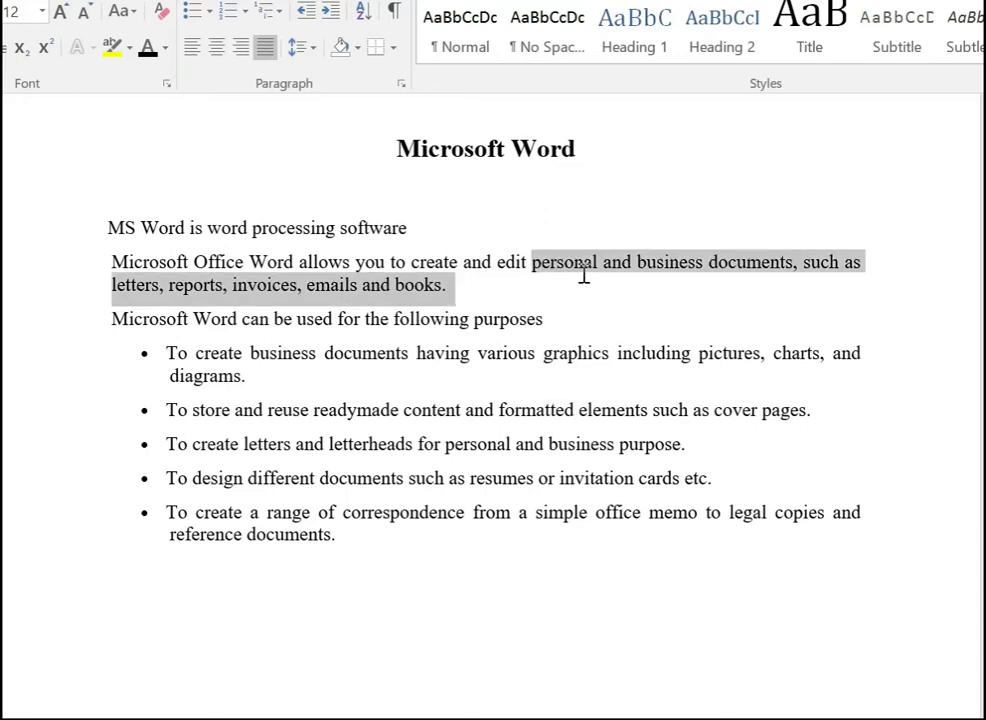
left_click(667, 280)
left_click_drag(642, 265, 706, 266)
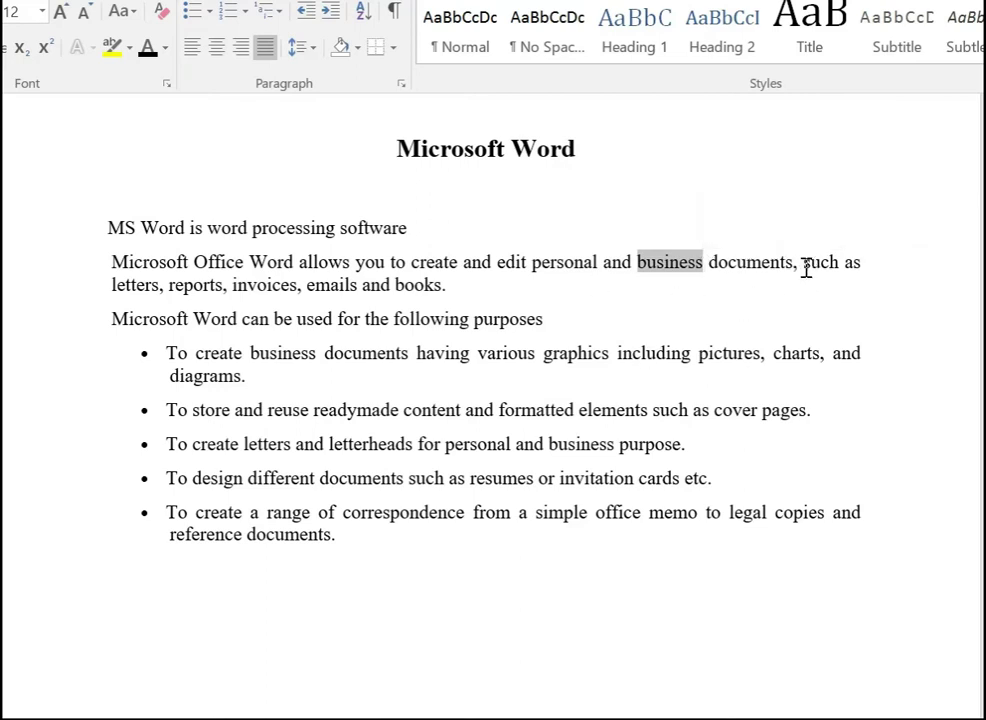
left_click_drag(804, 265, 860, 287)
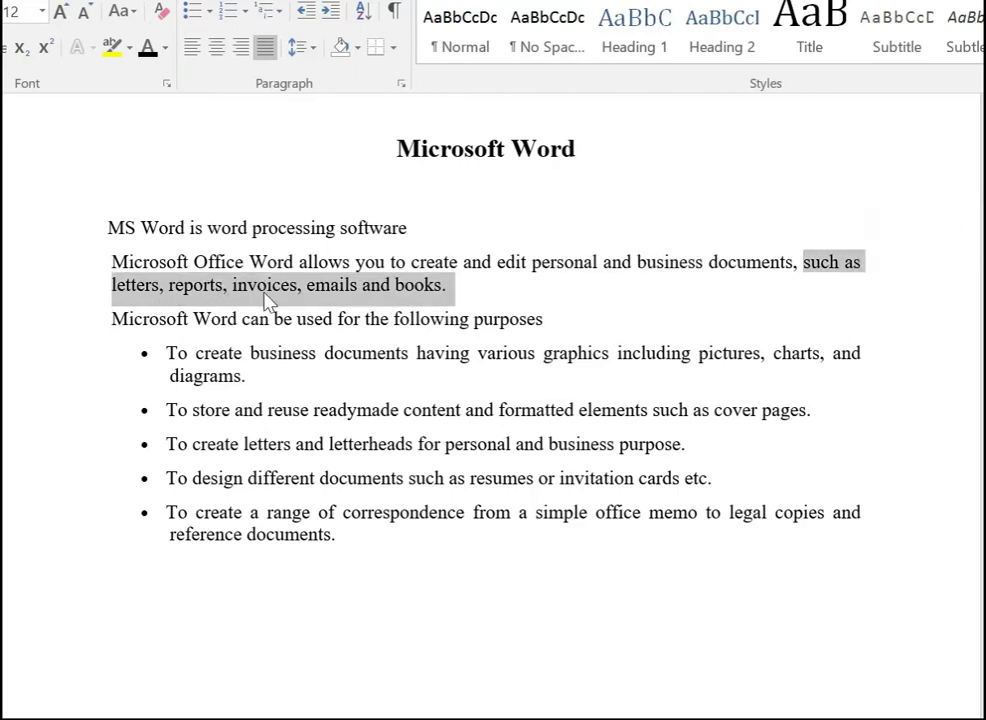
left_click(366, 290)
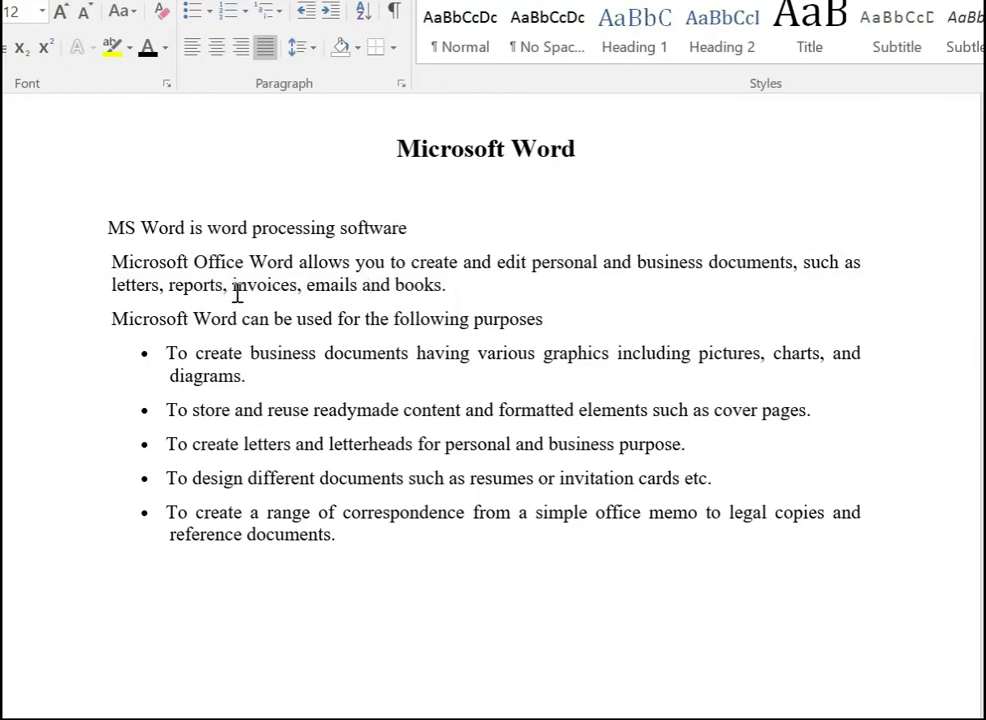
Step: Append 'used for documentation' after 'software' in the opening line
left_click(425, 242)
key("Return")
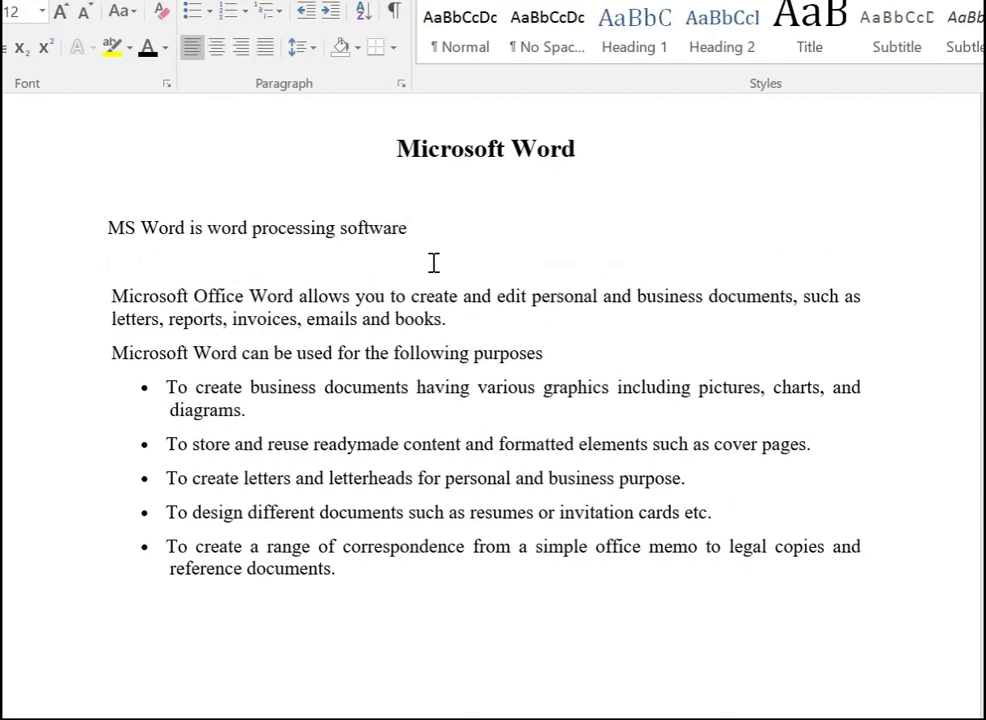
type("MS")
key("BackSpace")
key("BackSpace")
key("BackSpace")
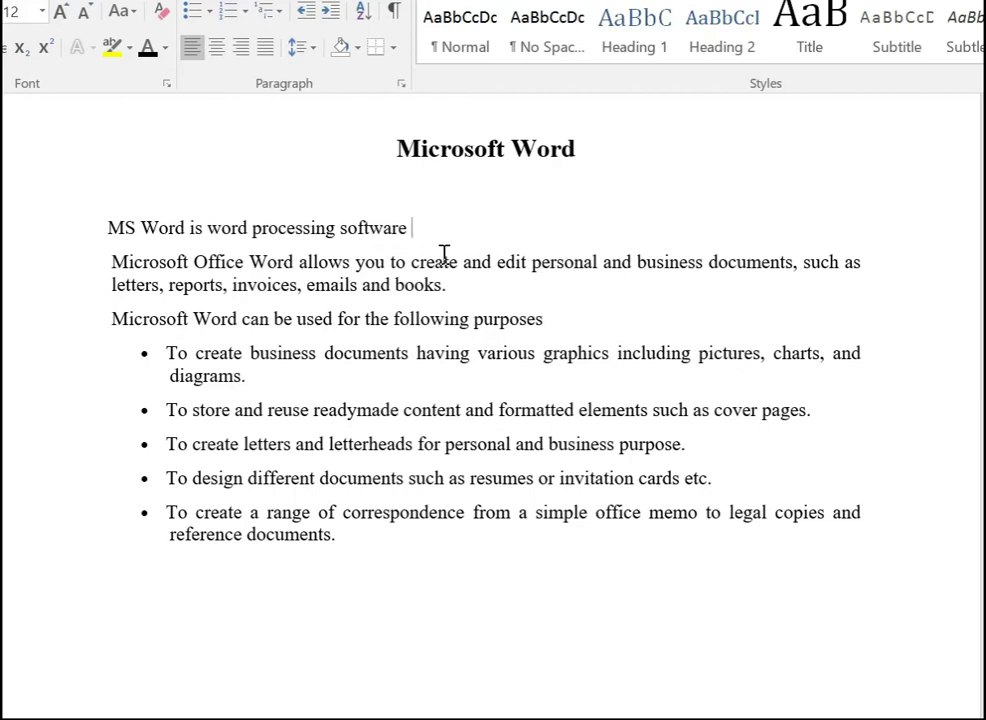
type("us")
type("ed for ")
type("docume")
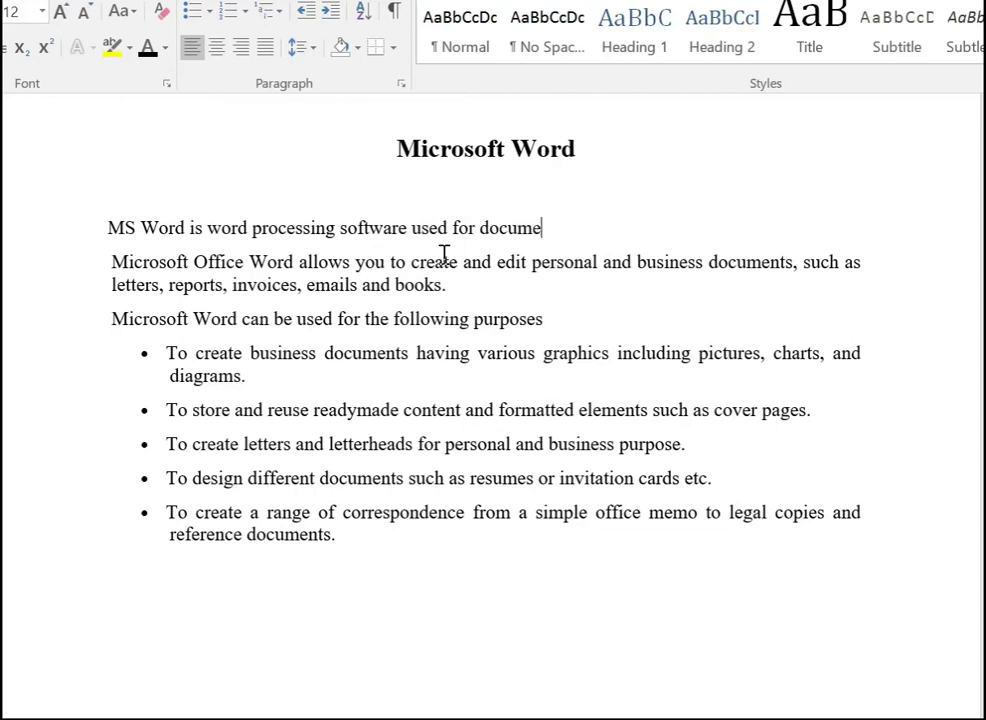
type("ntation.")
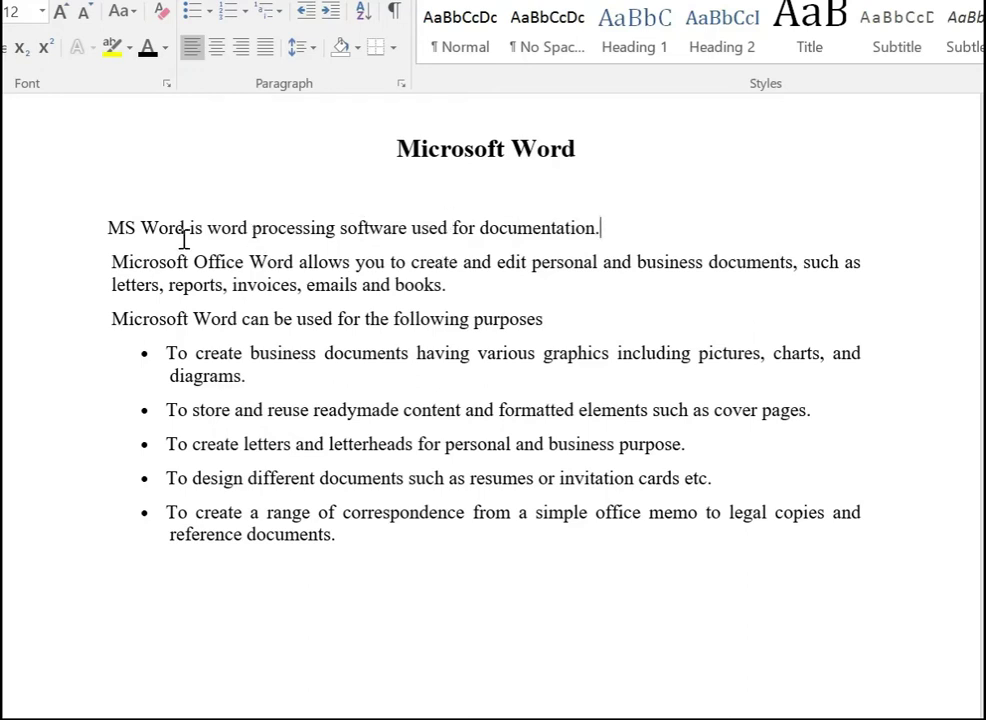
Step: Replace the closing period with ' (create and edit documents).'
left_click_drag(109, 228, 600, 234)
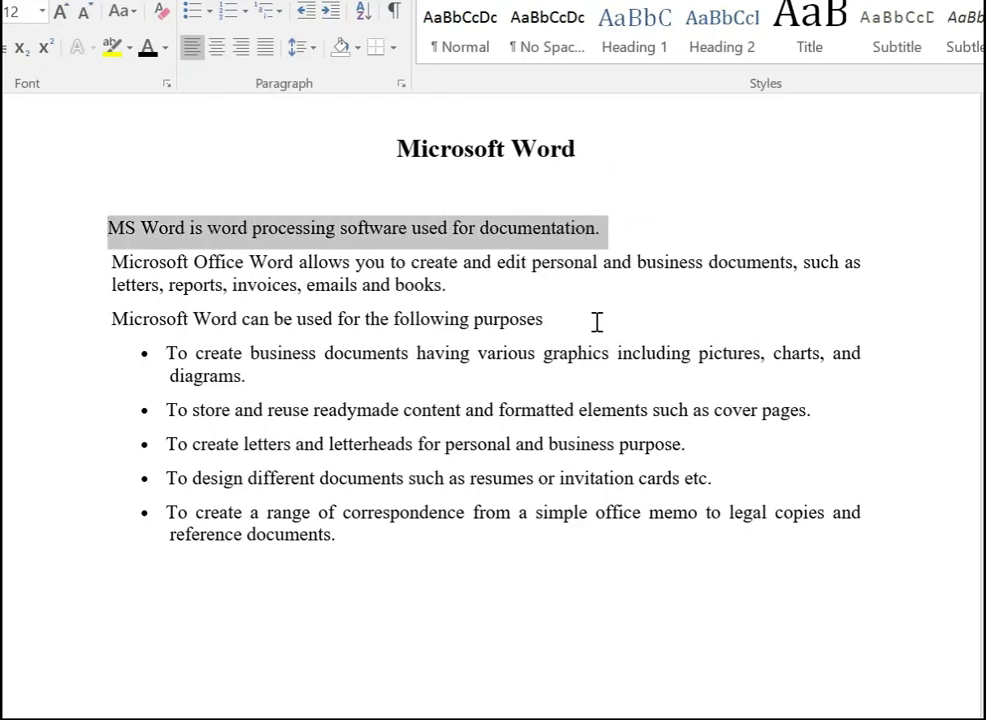
left_click(609, 235)
key("BackSpace")
type("(c")
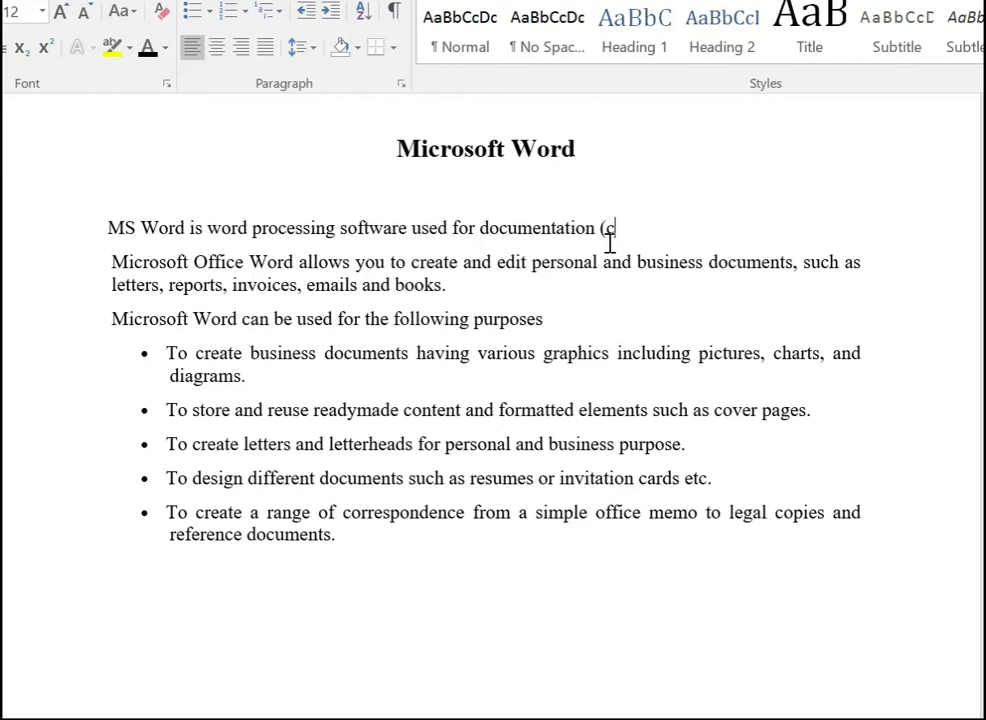
type("rea")
type("te and")
type("e")
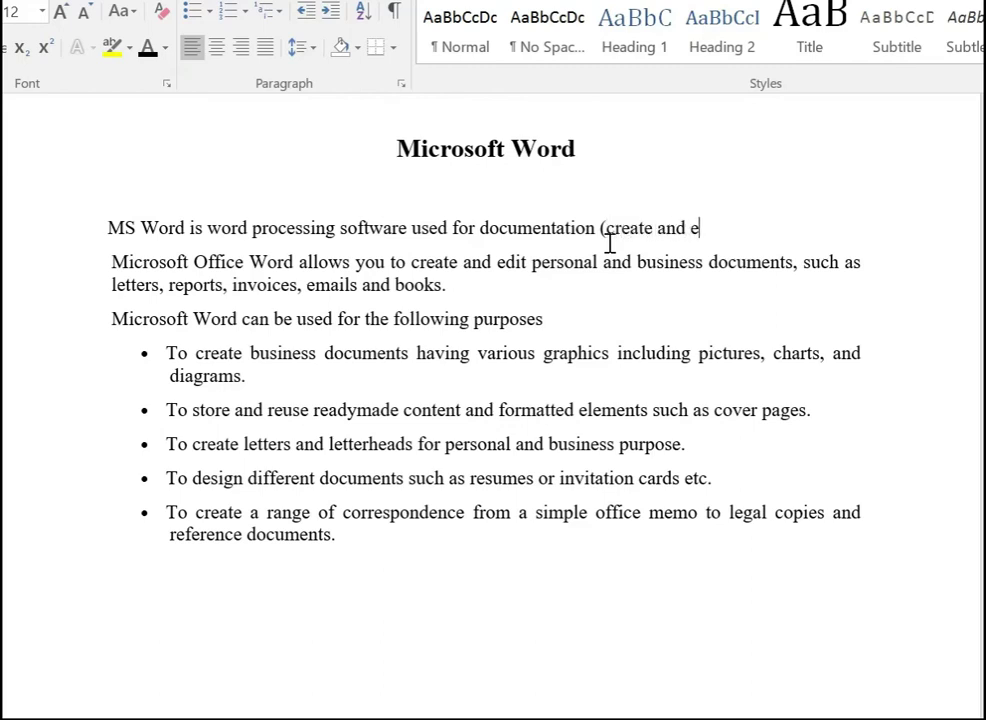
type("dit do")
type("cuments")
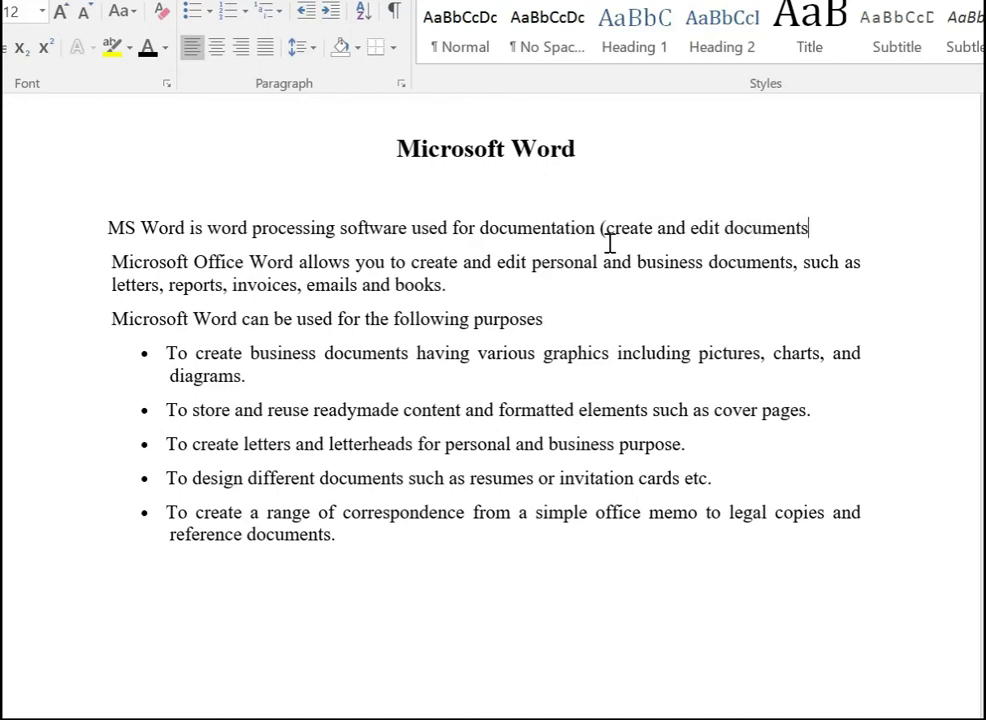
type(")")
type(".")
mouse_move(110, 228)
left_mouse_down()
mouse_move(511, 220)
mouse_move(842, 231)
left_mouse_up()
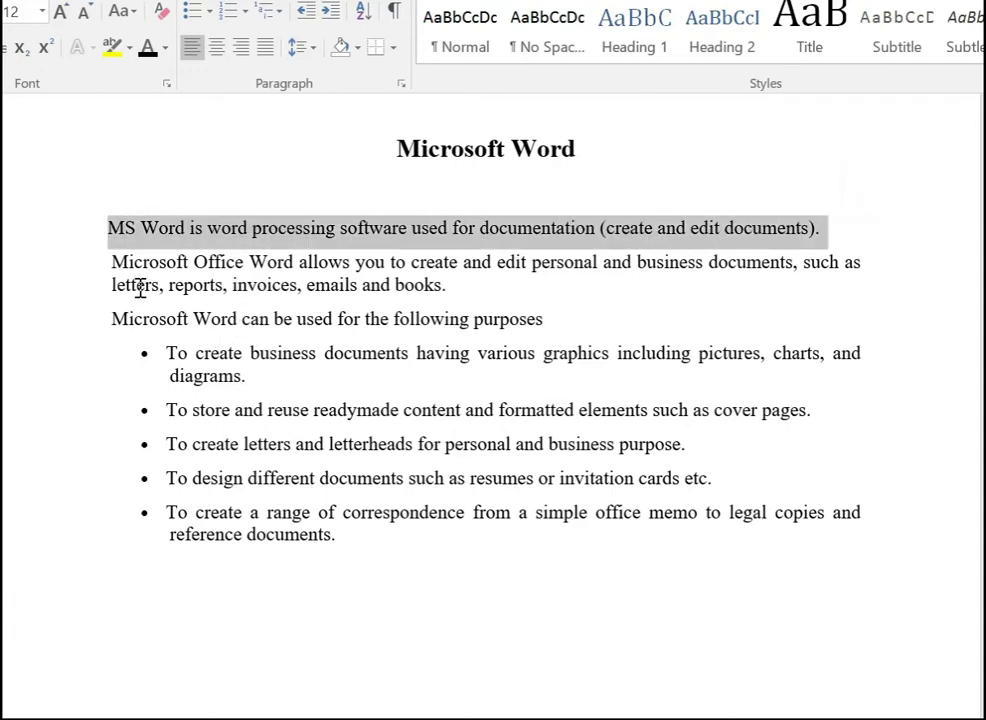
left_click_drag(110, 262, 479, 290)
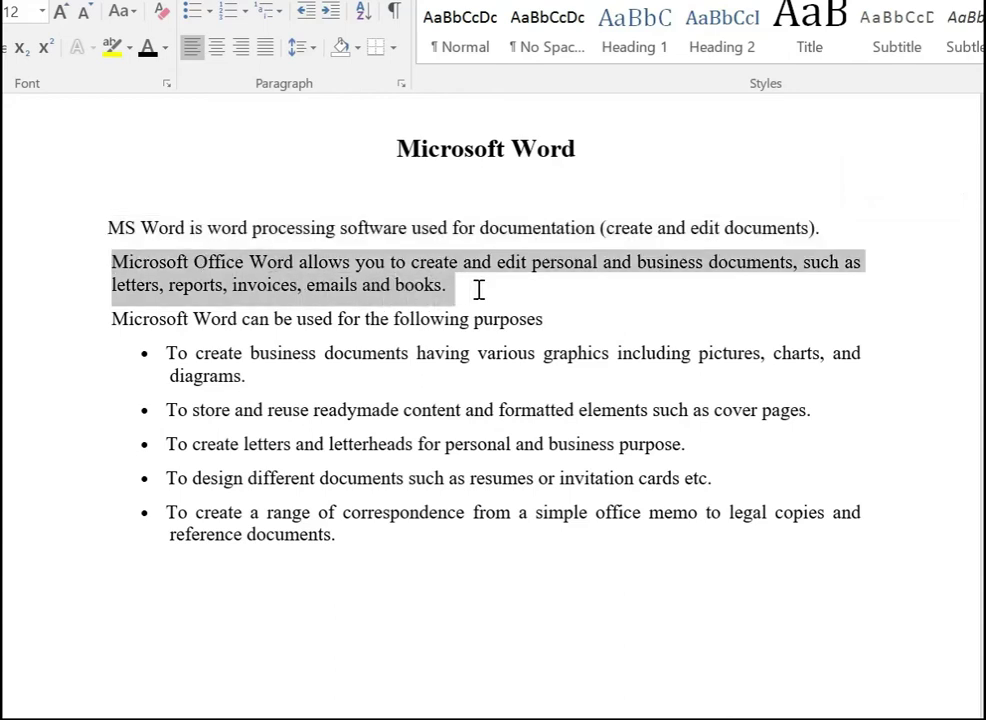
key("ctrl+j")
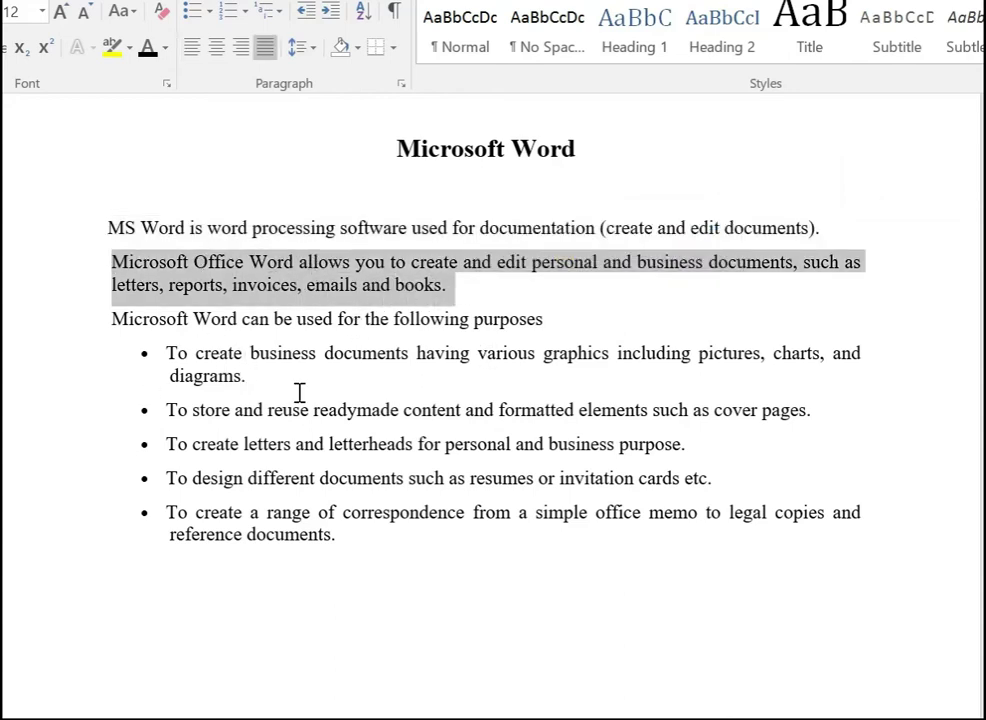
scroll(329, 398, "down", 1)
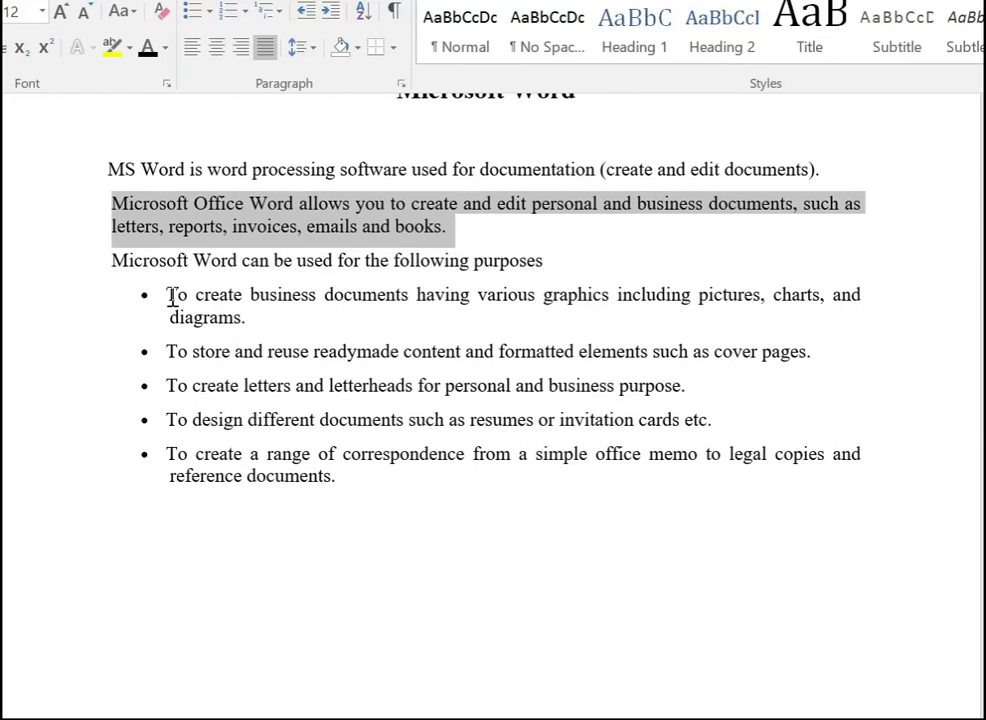
left_click_drag(171, 296, 359, 482)
left_click(334, 550)
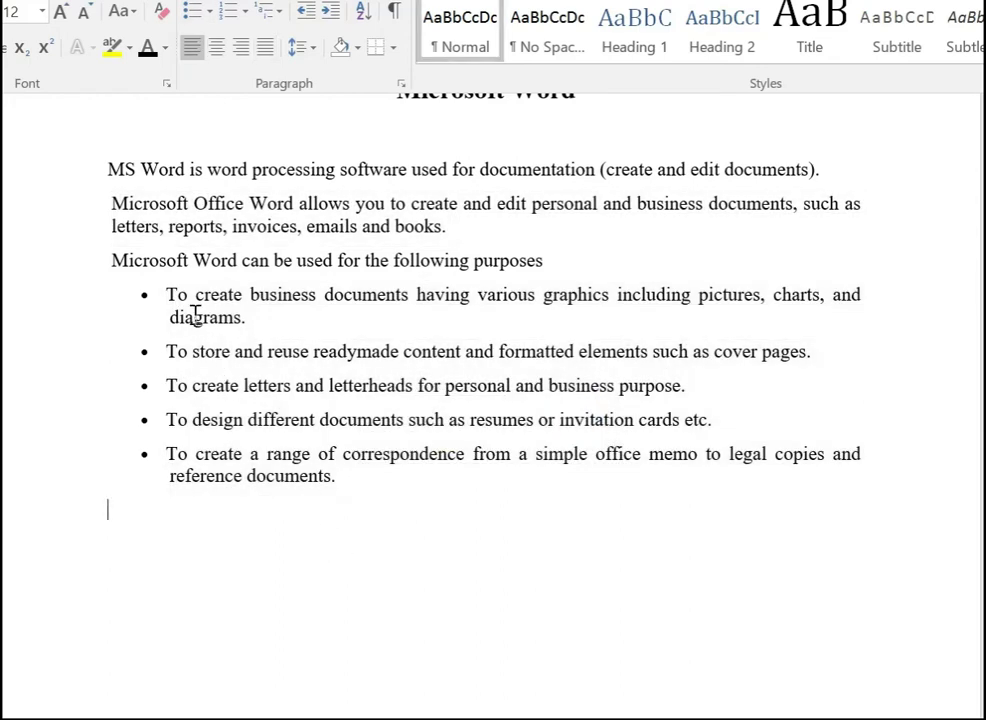
left_click_drag(166, 294, 790, 310)
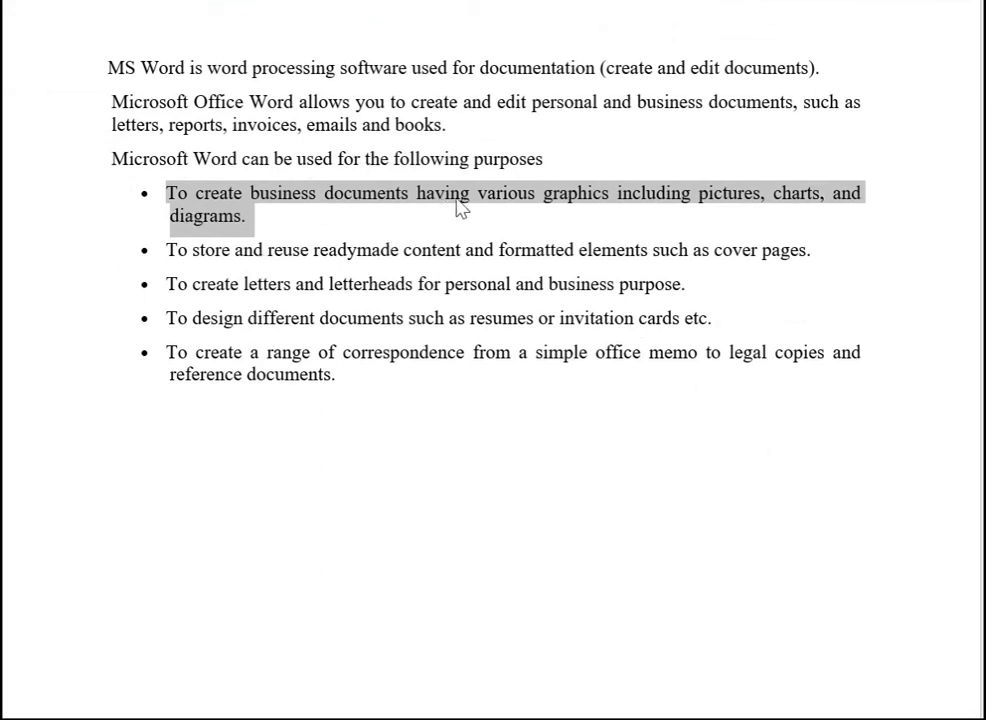
left_click(578, 209)
left_click_drag(544, 197, 607, 204)
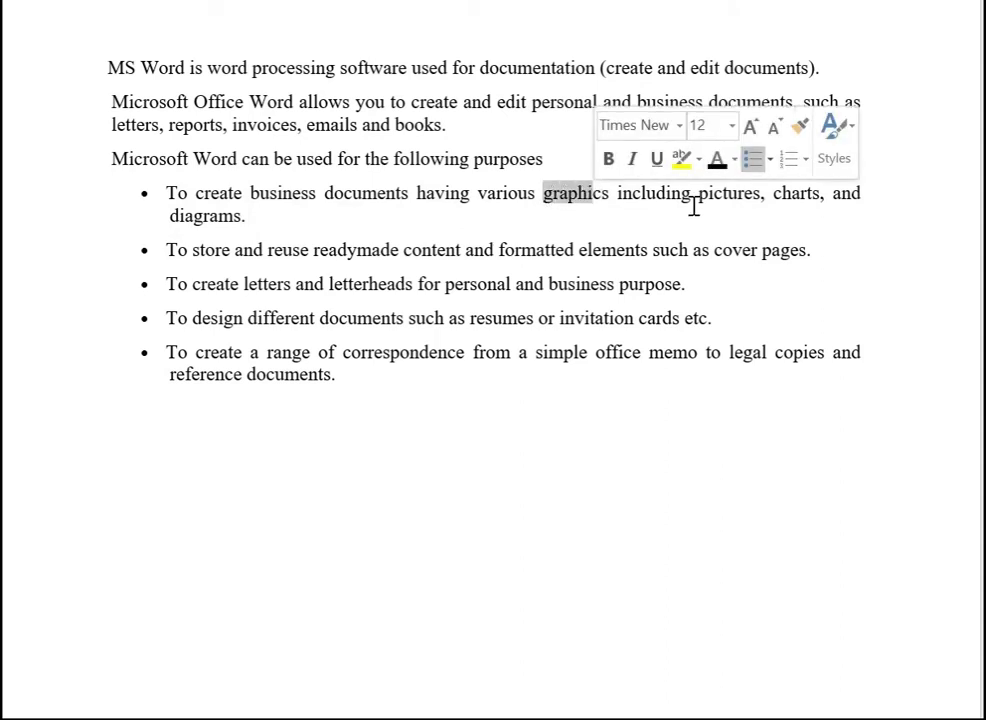
double_click(819, 213)
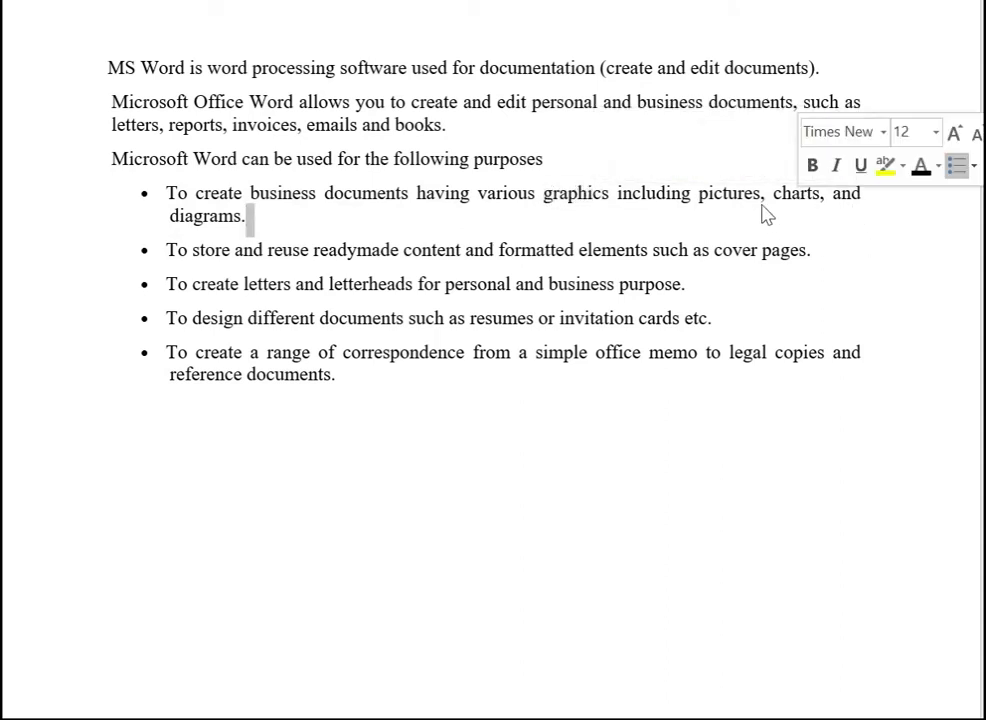
left_click_drag(771, 199, 801, 199)
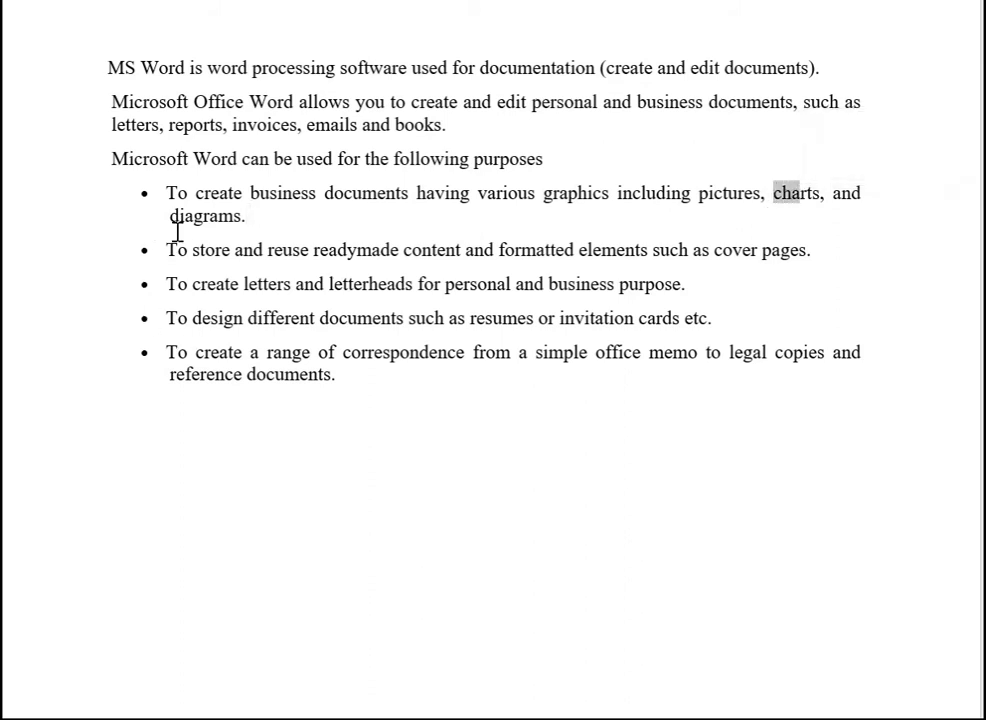
left_click_drag(172, 214, 255, 216)
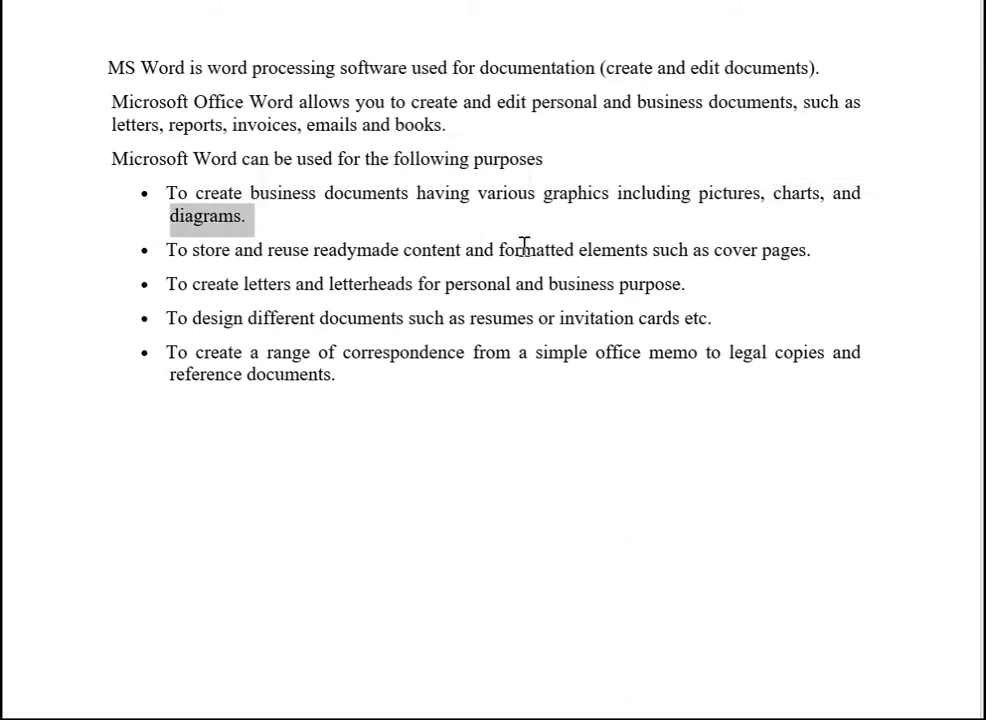
left_click_drag(528, 194, 583, 204)
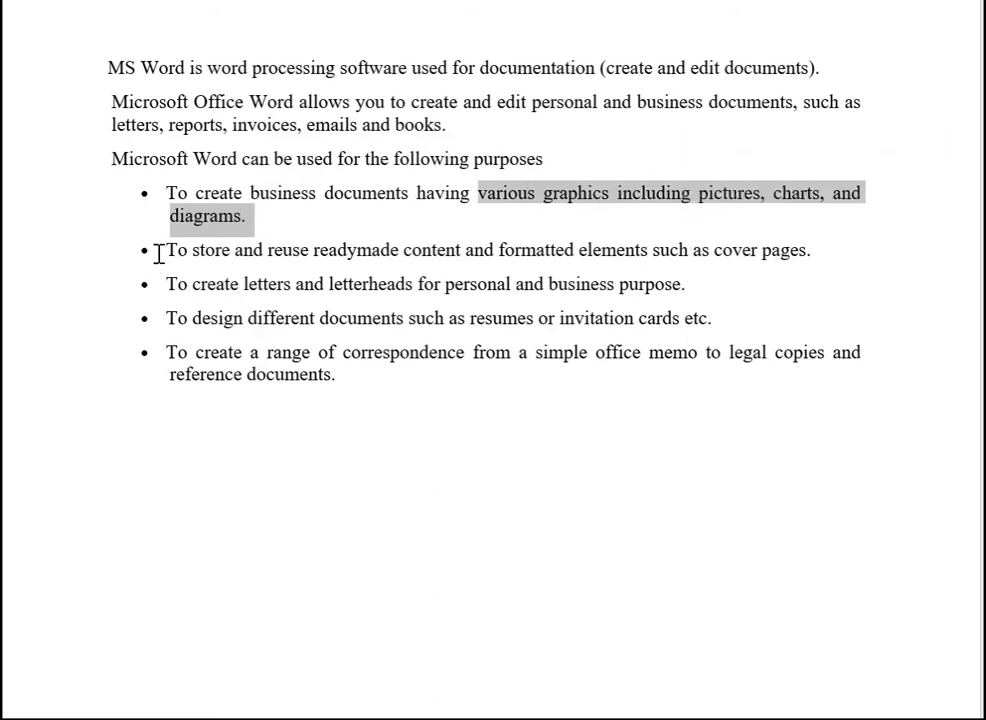
mouse_move(159, 253)
left_mouse_down()
mouse_move(321, 266)
mouse_move(801, 266)
left_mouse_up()
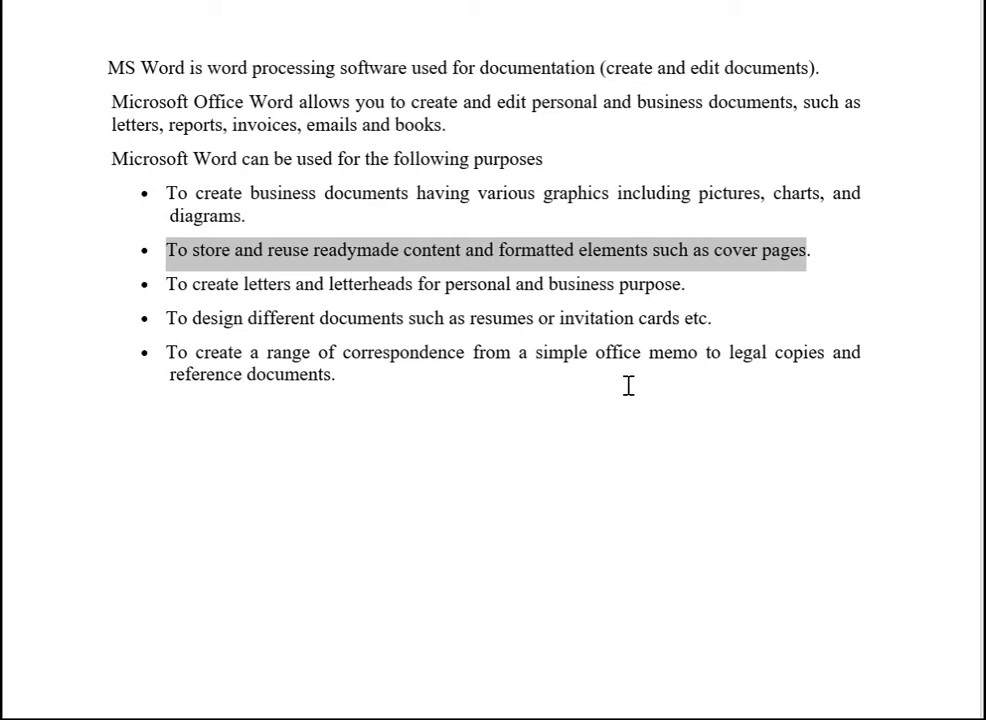
left_click_drag(186, 291, 700, 295)
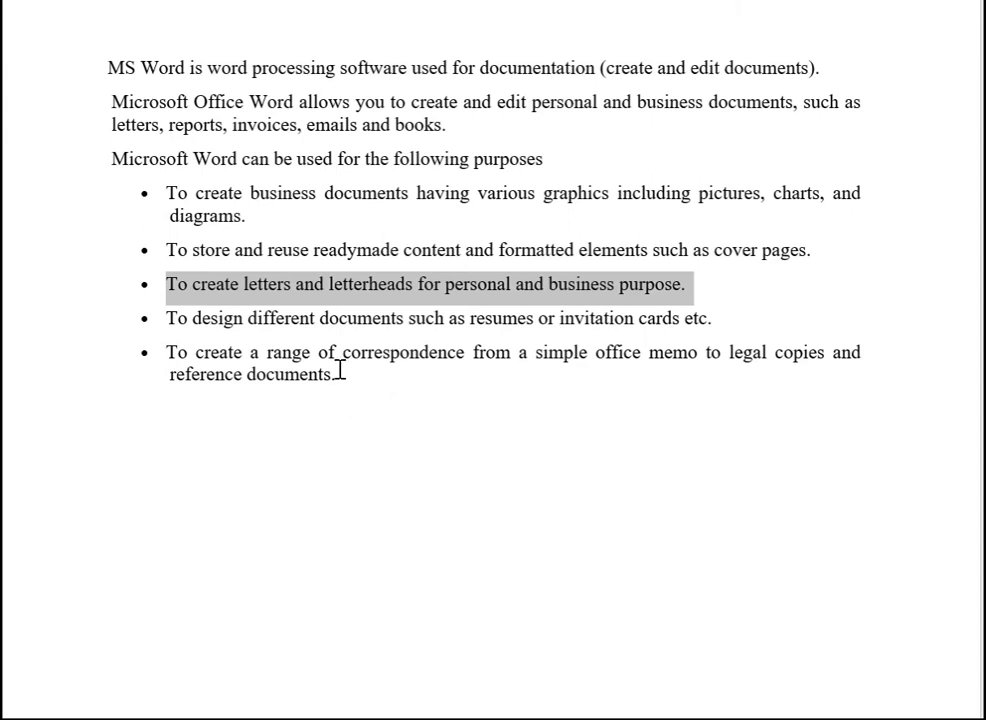
scroll(343, 368, "down", 1)
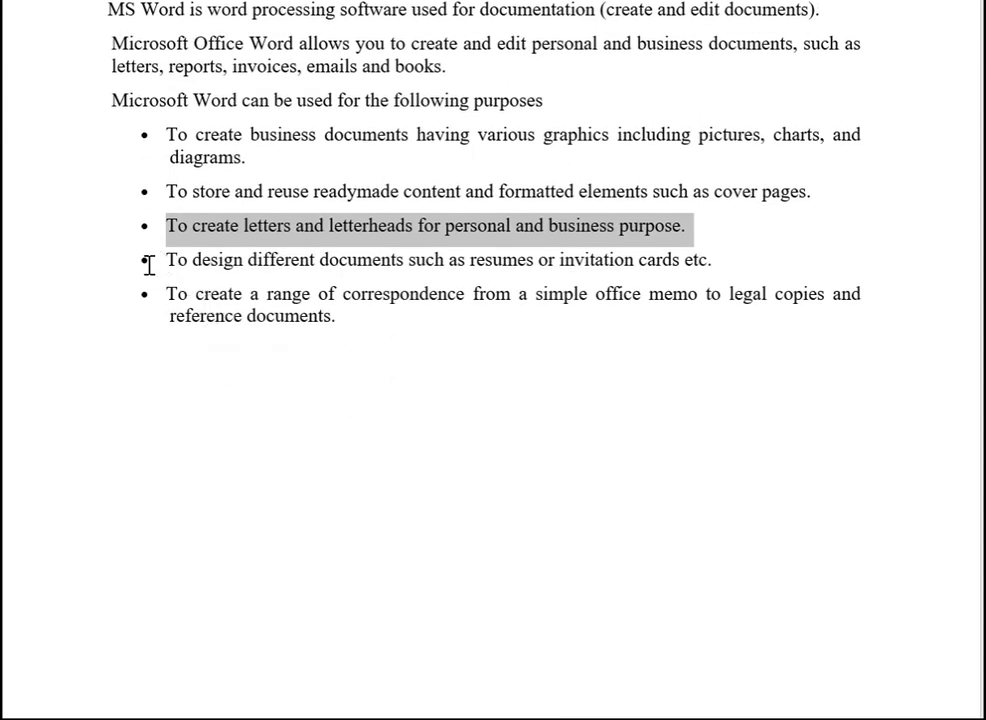
left_click_drag(150, 266, 726, 278)
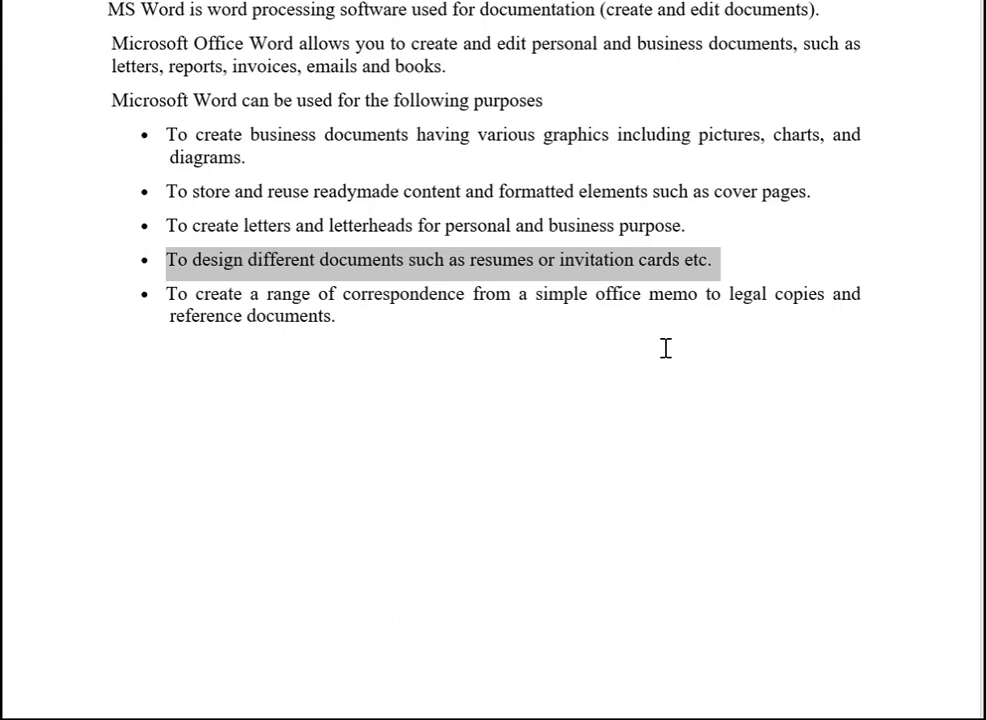
Step: Insert '(CV)' after 'resumes' in the fourth bullet and select 'resumes (CV)'
left_click(538, 262)
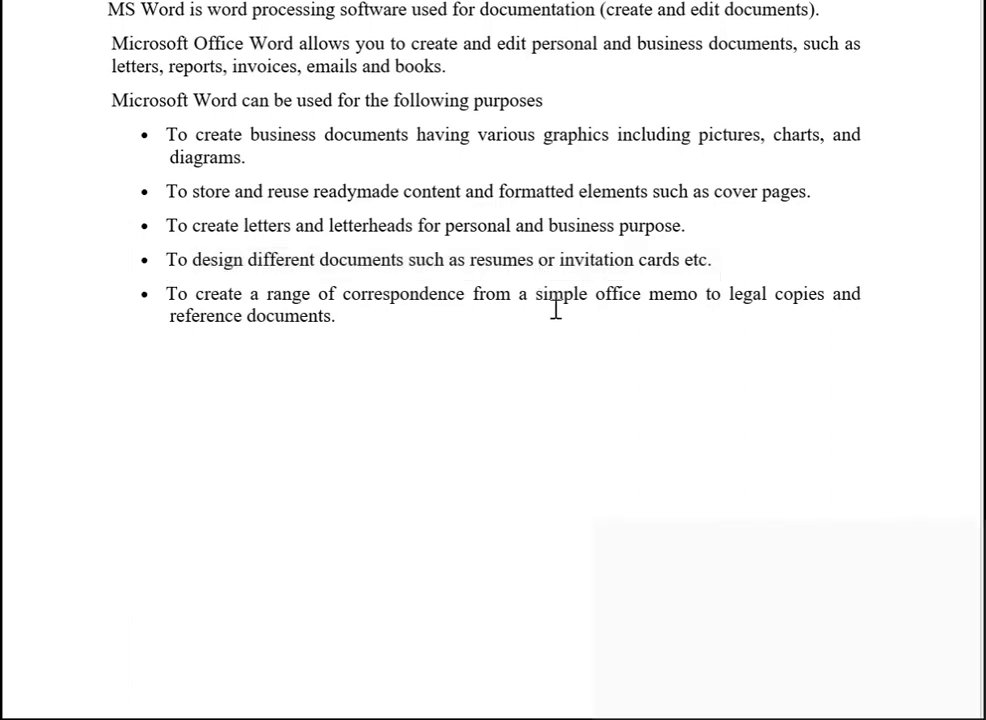
type("(")
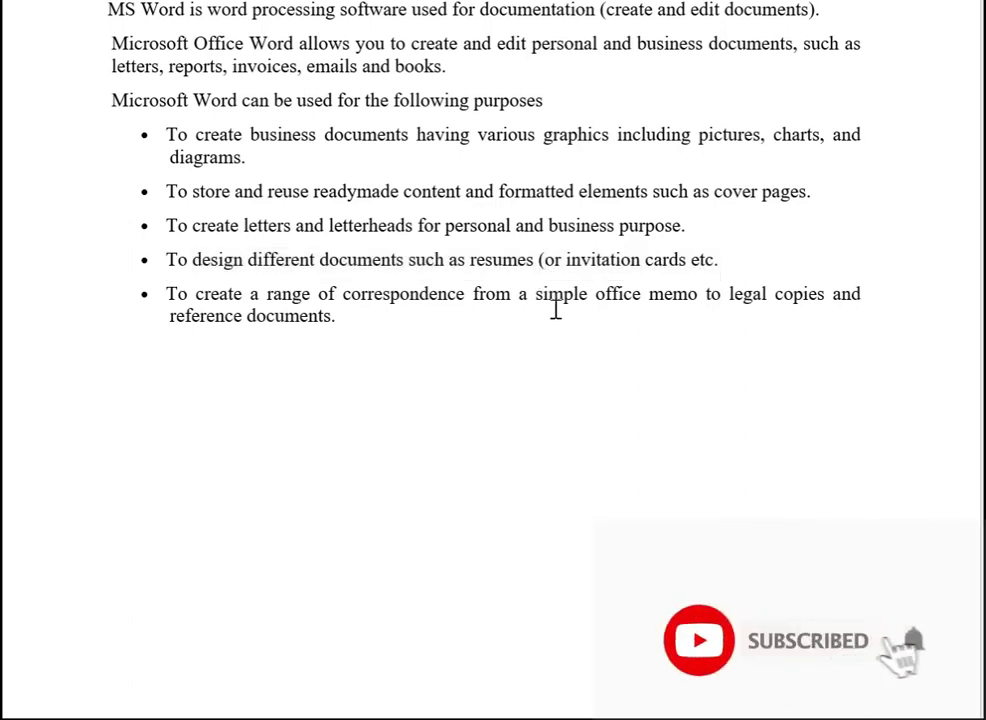
type("CV")
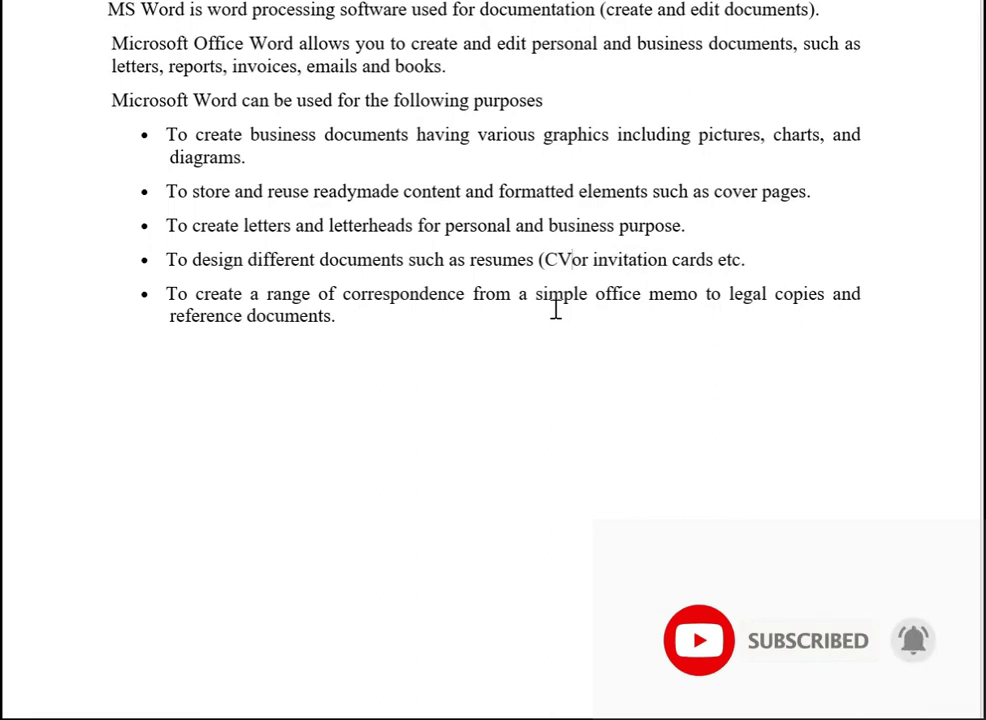
type(")")
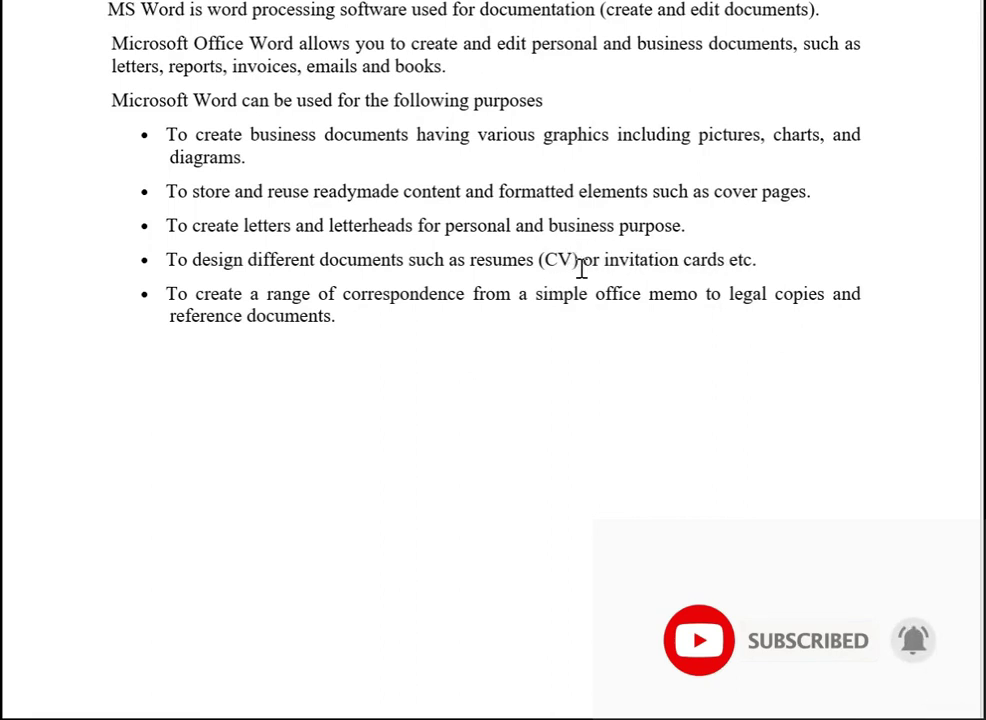
left_click_drag(580, 262, 536, 260)
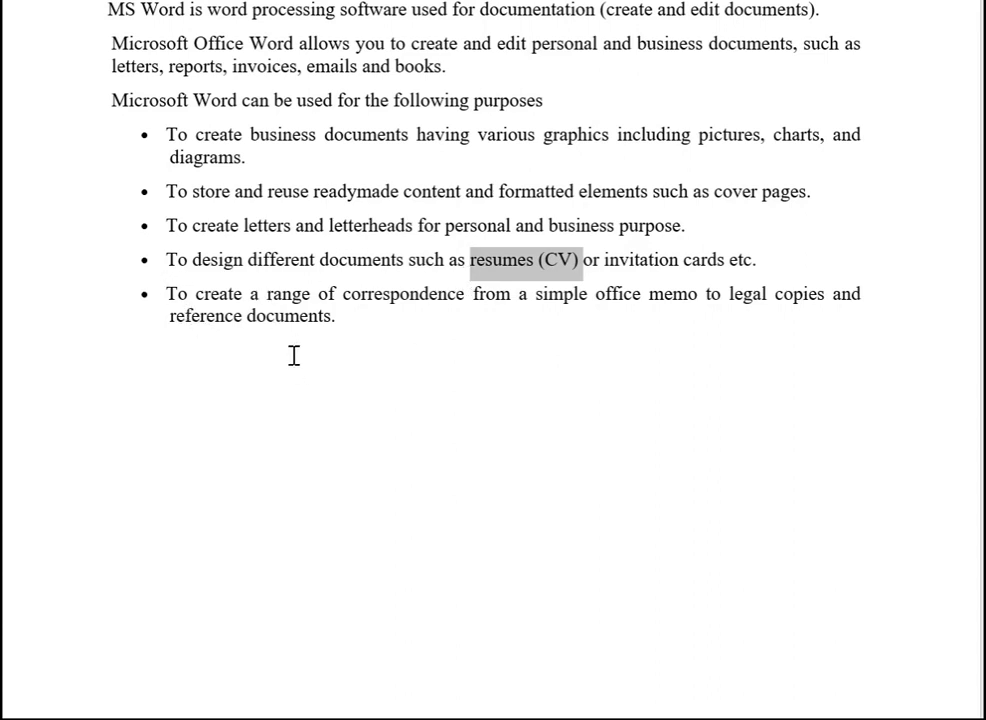
mouse_move(170, 294)
left_mouse_down()
mouse_move(849, 305)
mouse_move(686, 317)
mouse_move(359, 315)
mouse_move(370, 312)
left_mouse_up()
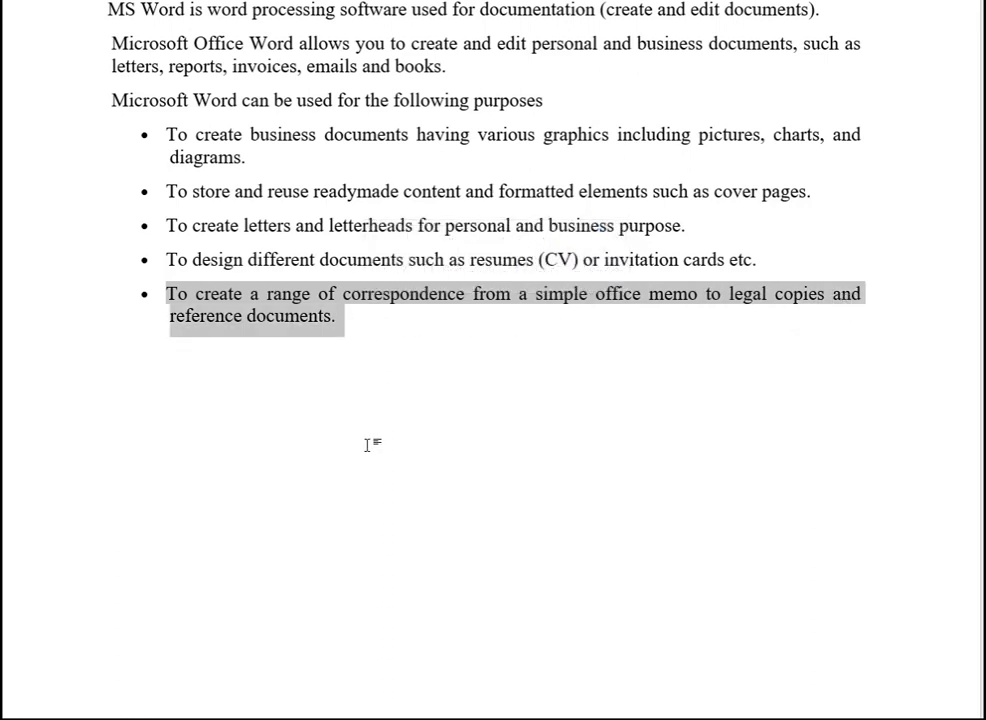
left_click(375, 298)
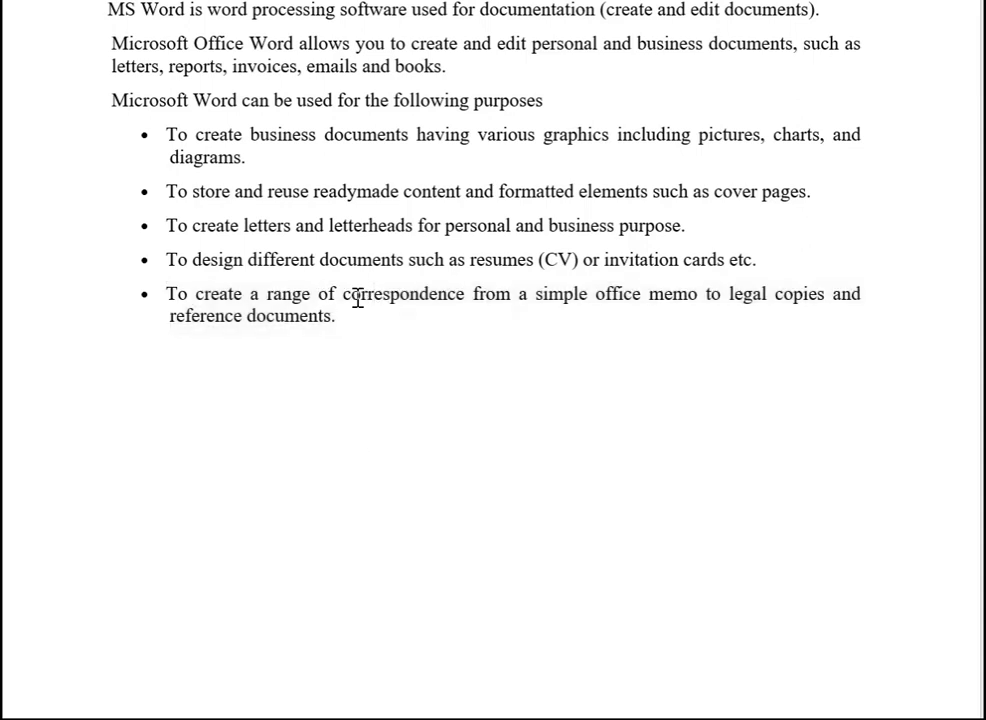
mouse_move(343, 295)
left_mouse_down()
mouse_move(486, 302)
mouse_move(473, 295)
left_mouse_up()
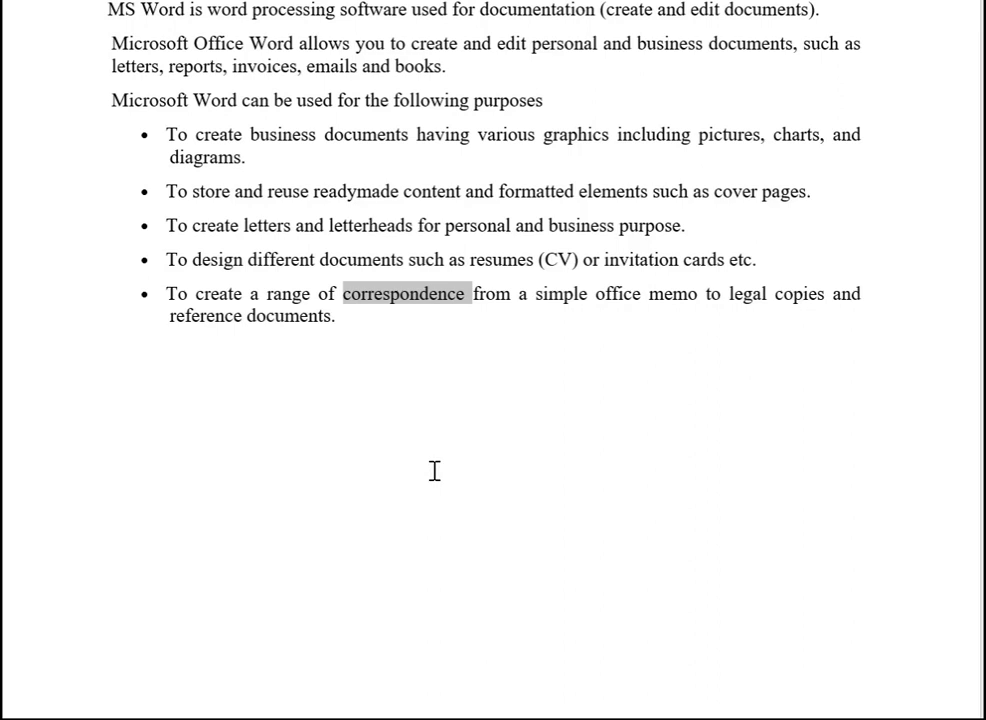
triple_click(675, 292)
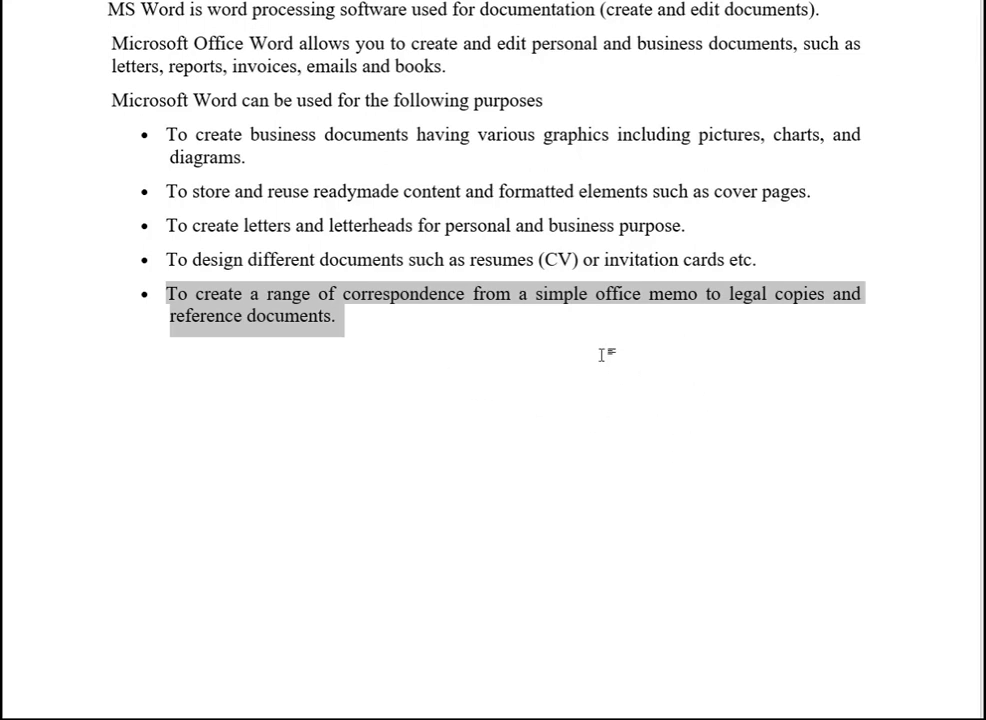
scroll(605, 355, "up", 5)
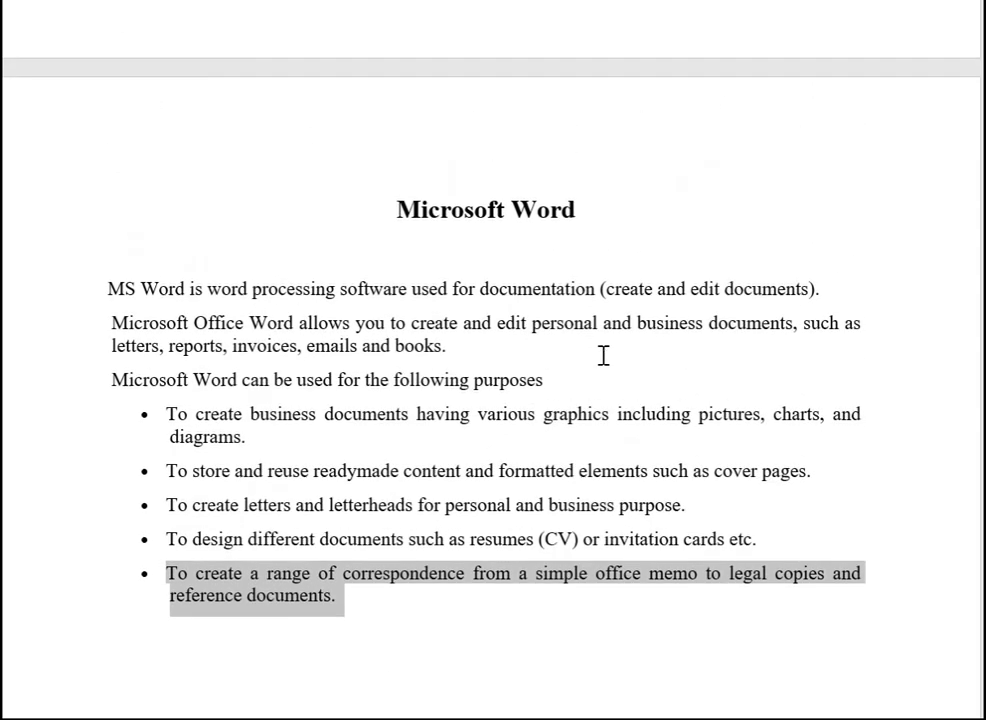
scroll(456, 275, "down", 1)
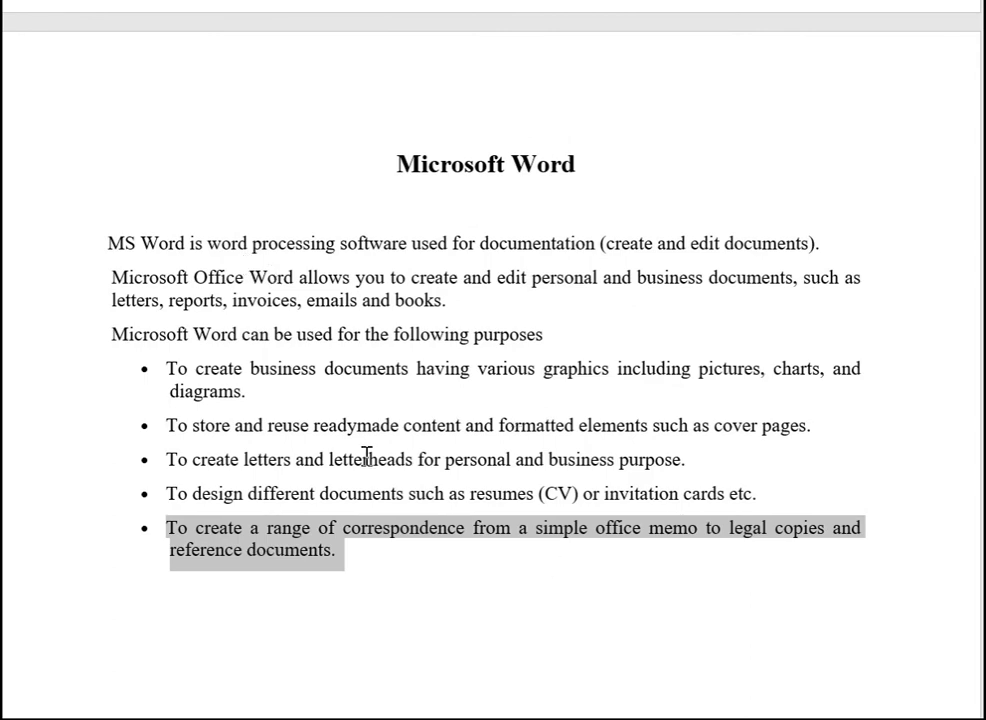
scroll(376, 425, "down", 1)
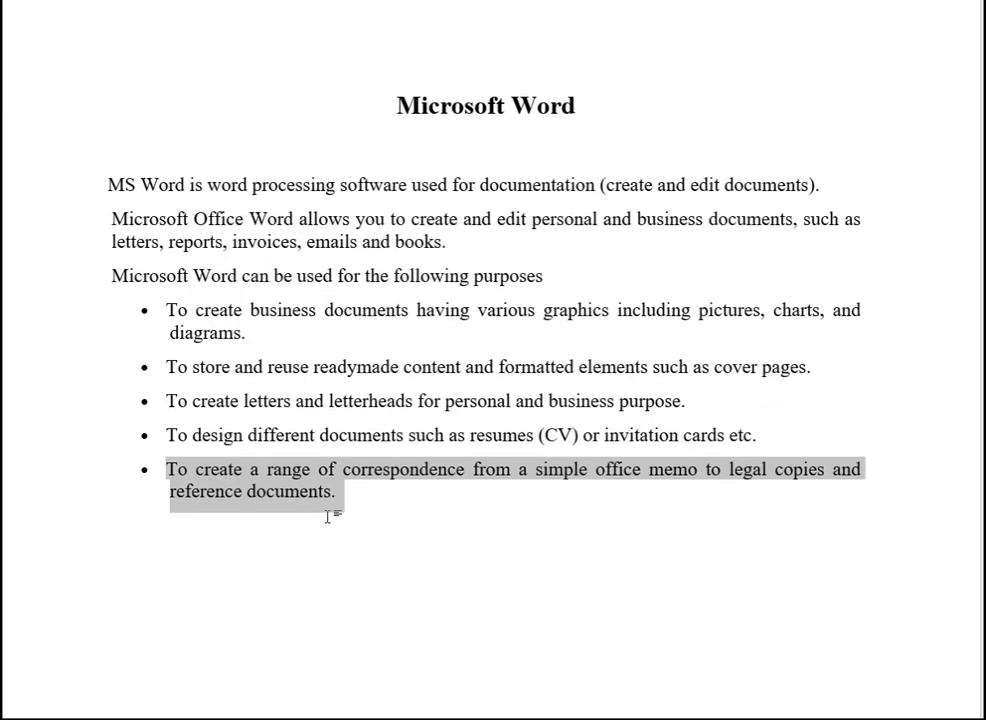
scroll(328, 516, "down", 2)
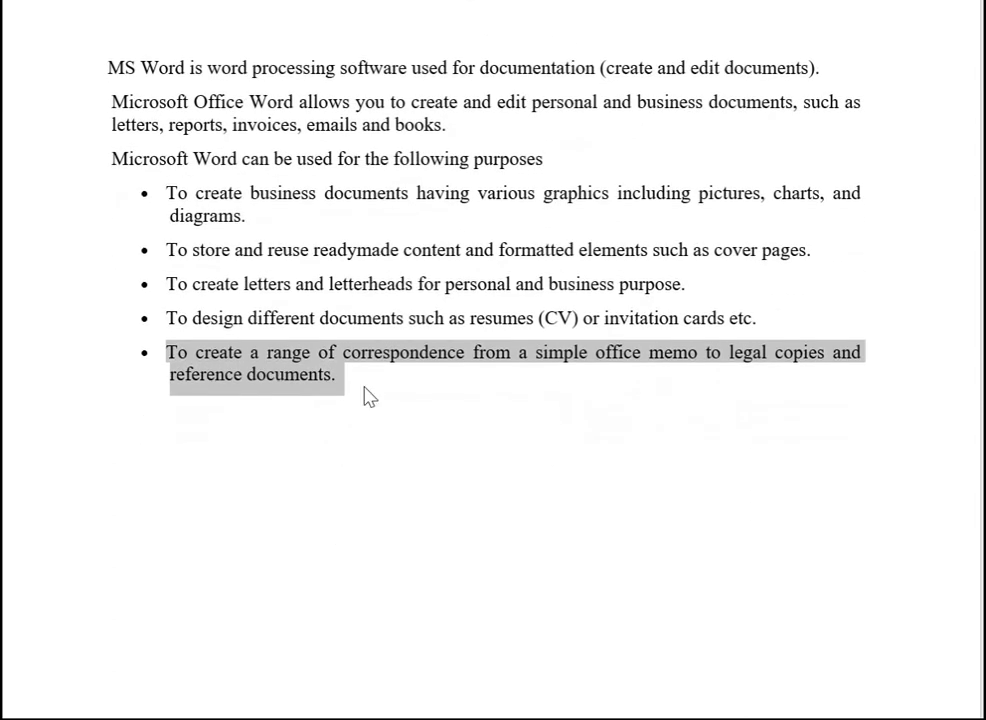
left_click(345, 391)
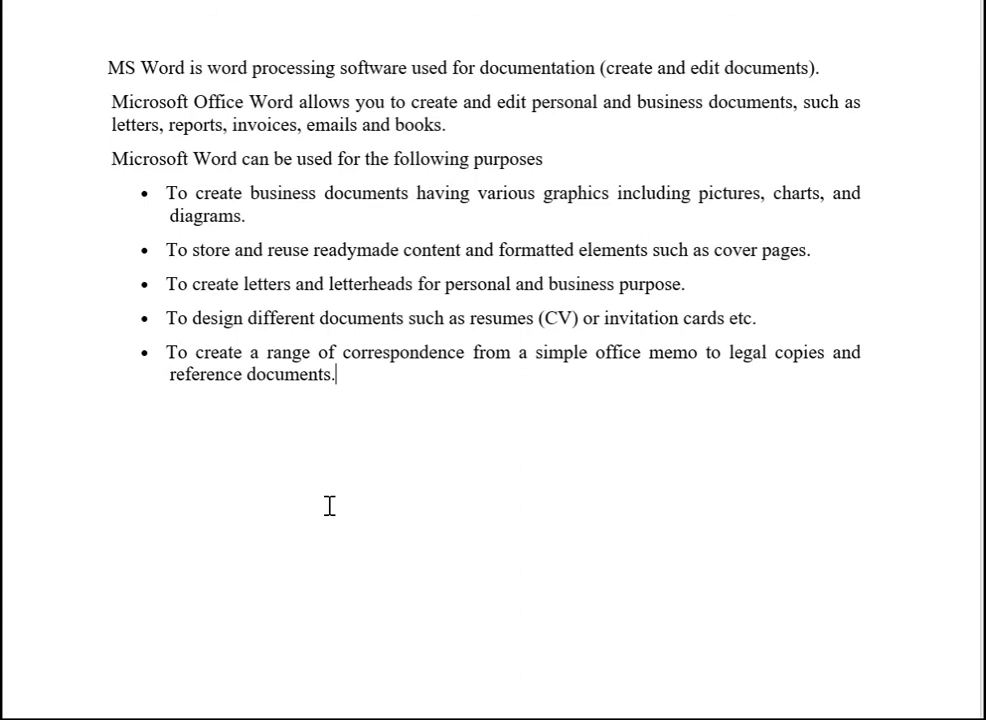
Step: Add a new bullet after the last use and type 'Word 2016.' on it
key("Return")
type("Word ")
type("2016")
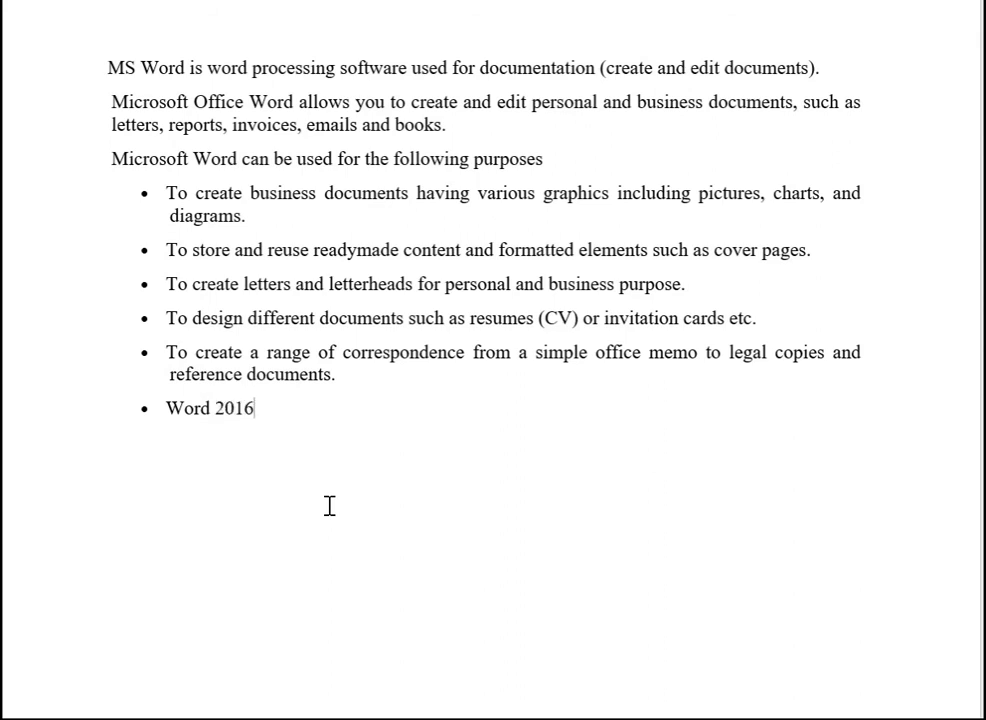
type(".")
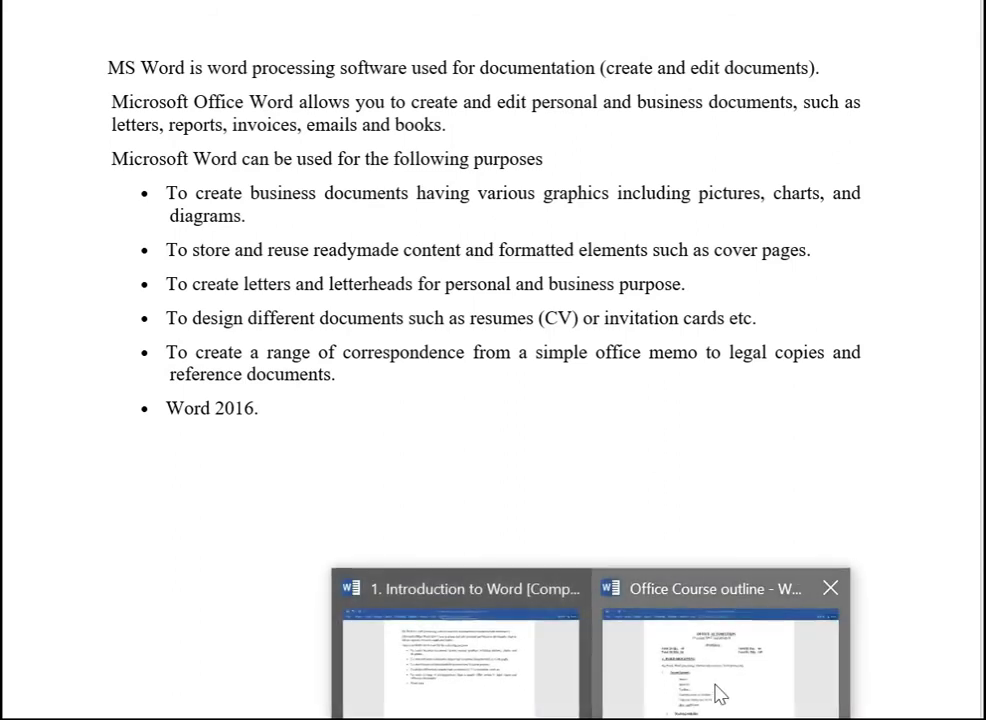
left_click(717, 690)
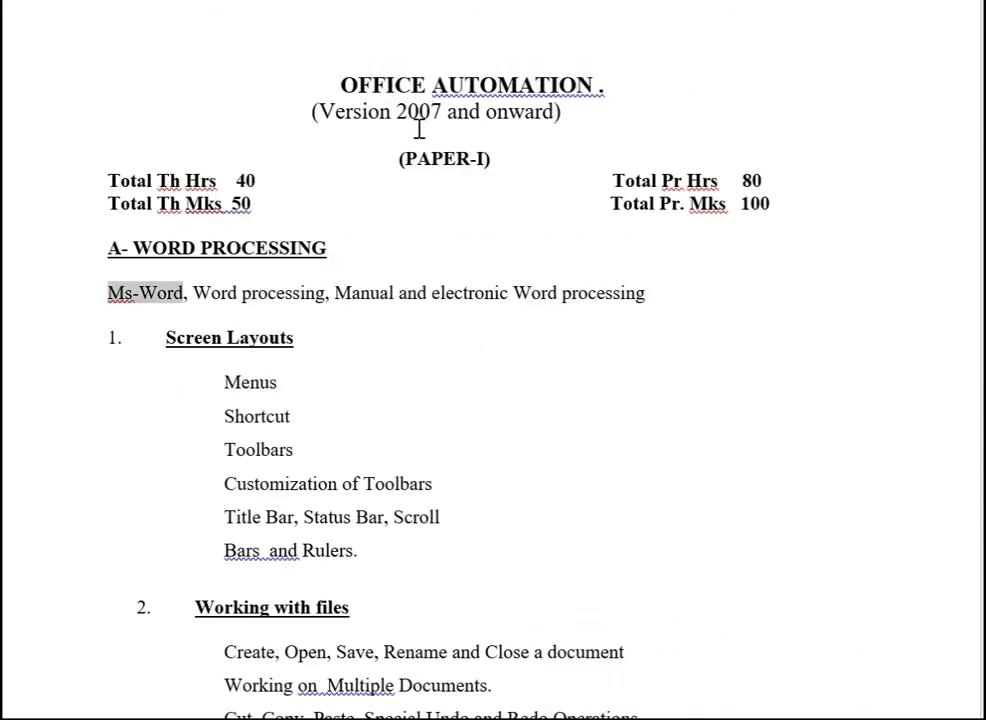
left_click_drag(396, 113, 524, 120)
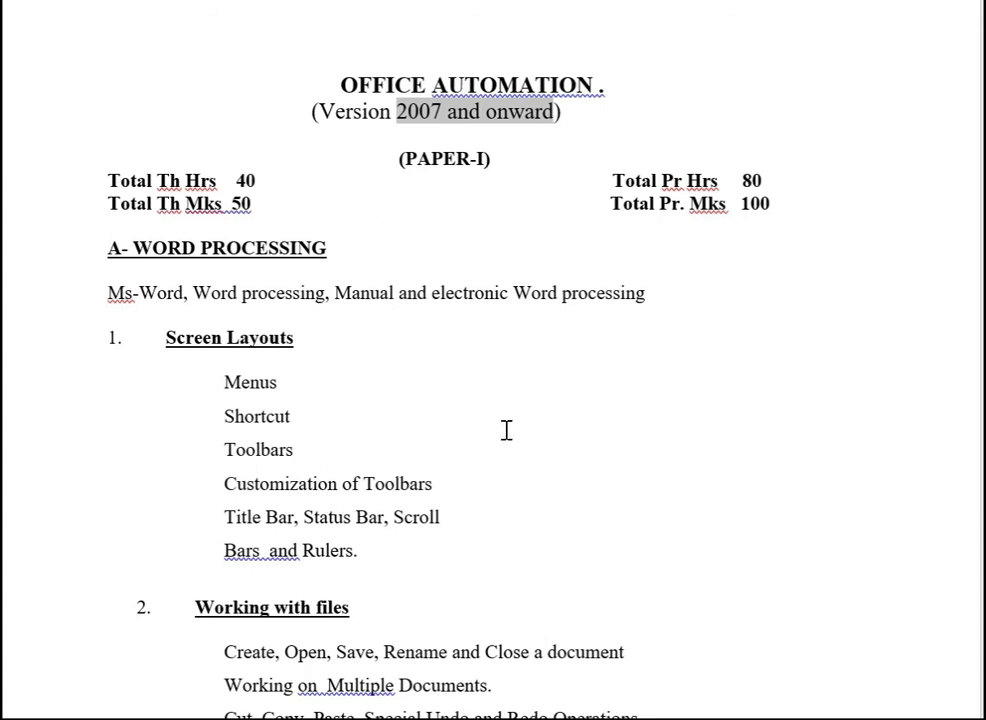
left_click(420, 115)
left_click_drag(443, 112, 385, 115)
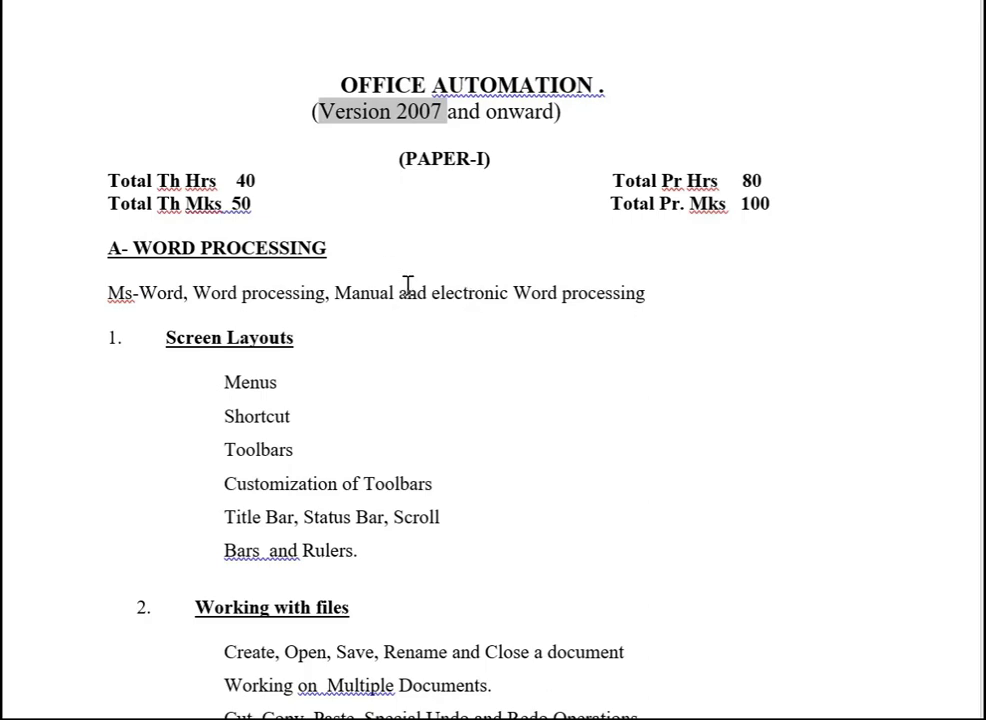
scroll(440, 295, "down", 2)
scroll(409, 305, "down", 4)
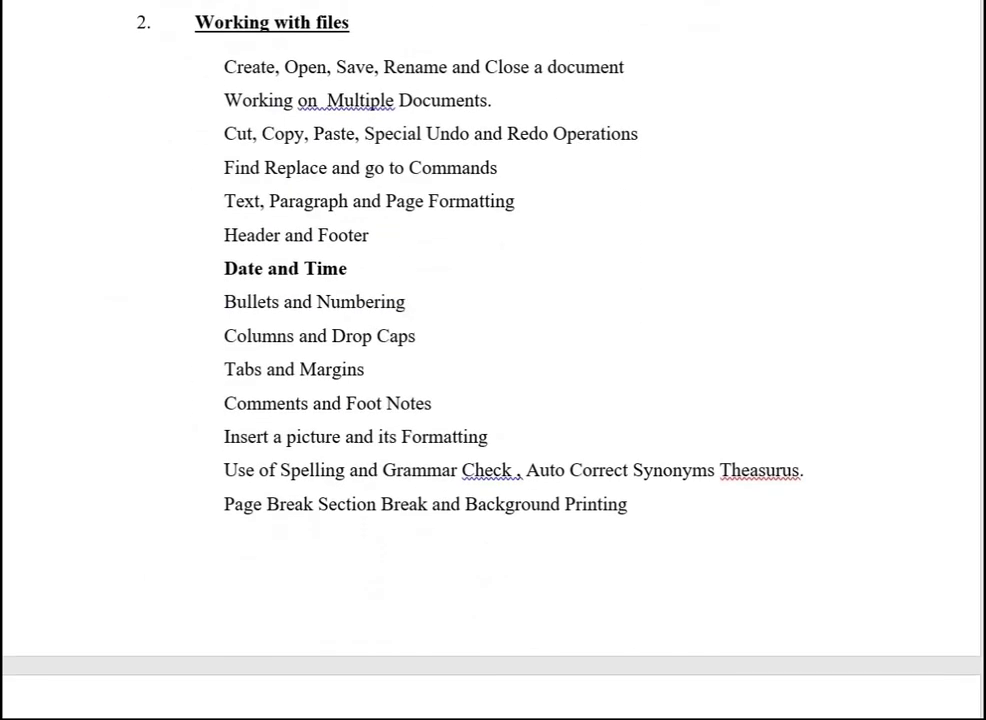
left_click(502, 675)
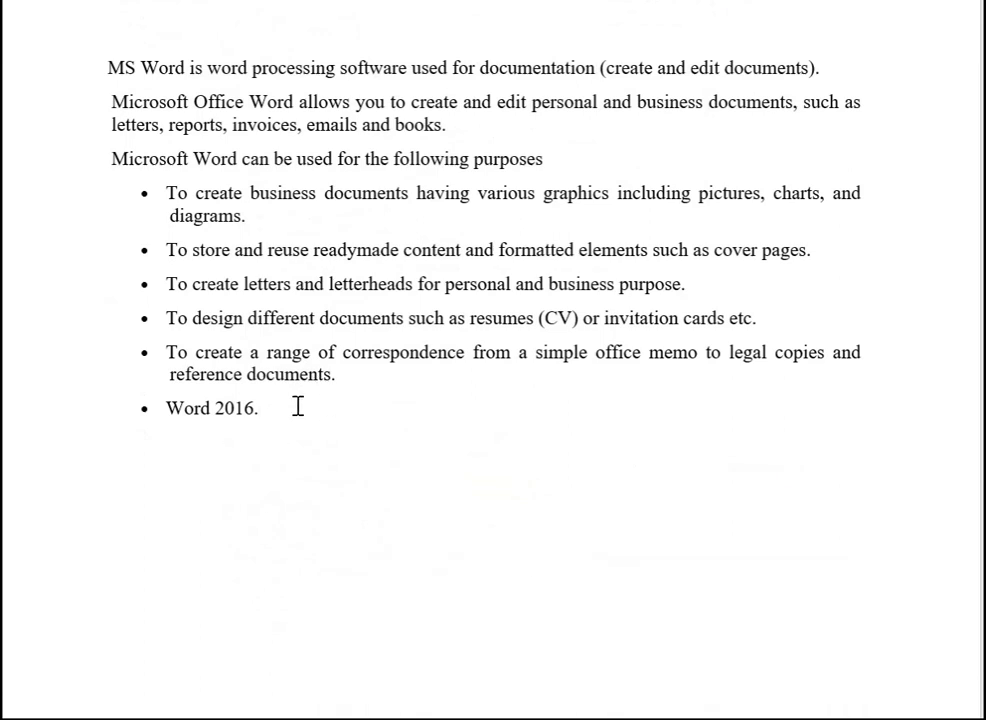
Step: Add an 'Office 2016' bullet after 'Word 2016.', then delete both bullets
left_click(167, 407)
left_click(299, 411)
key("Return")
type("Office ")
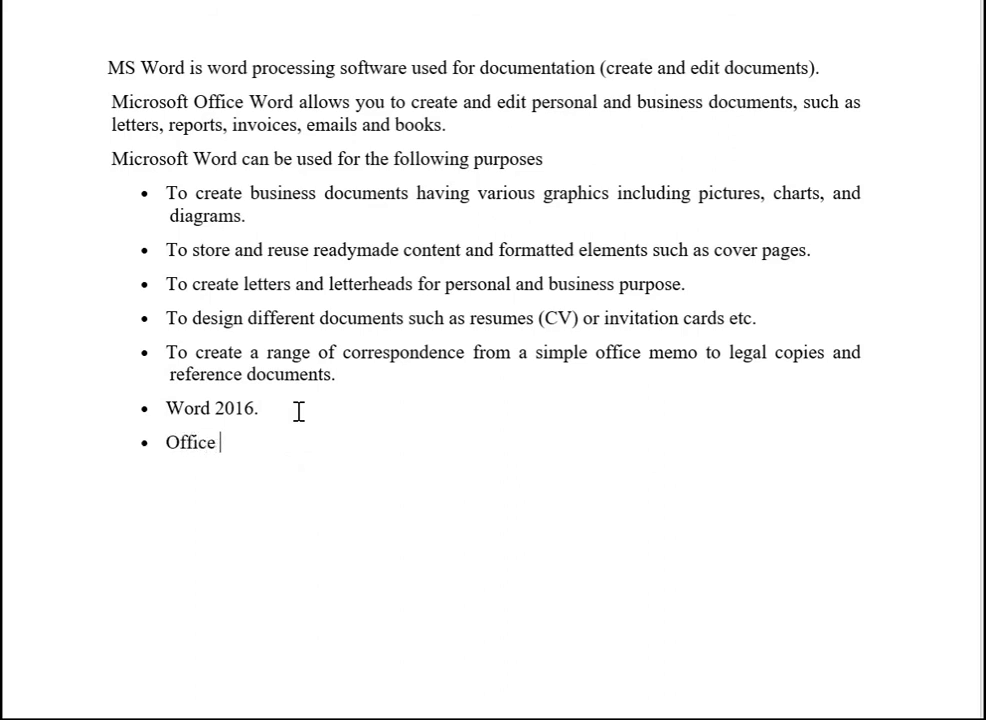
type("2016")
left_click_drag(266, 455, 190, 426)
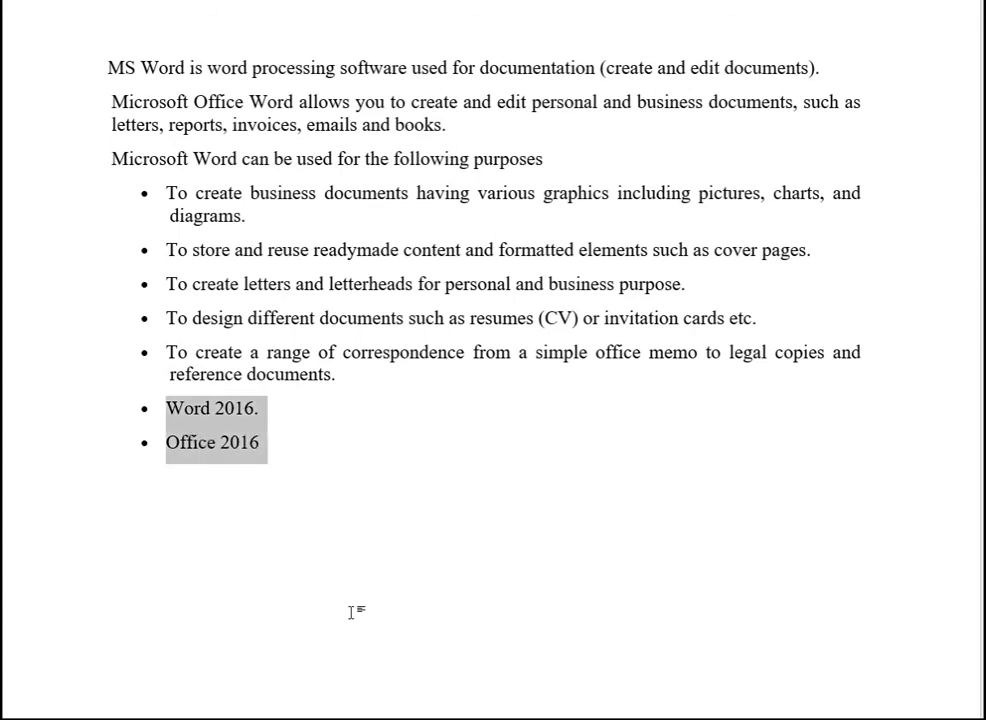
key("Delete")
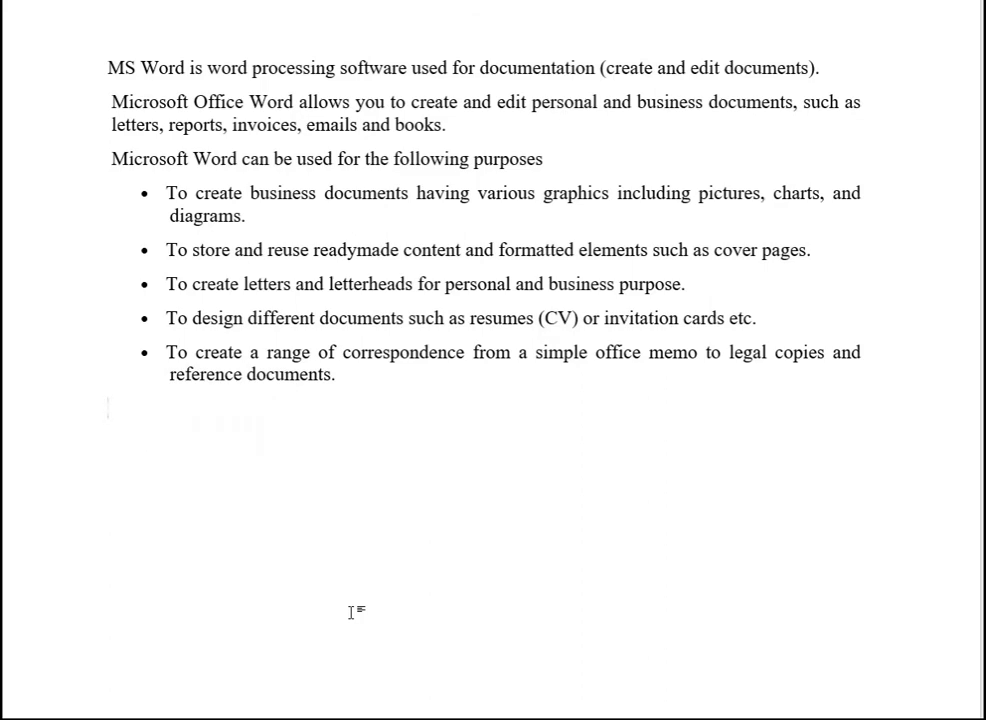
scroll(355, 612, "up", 3)
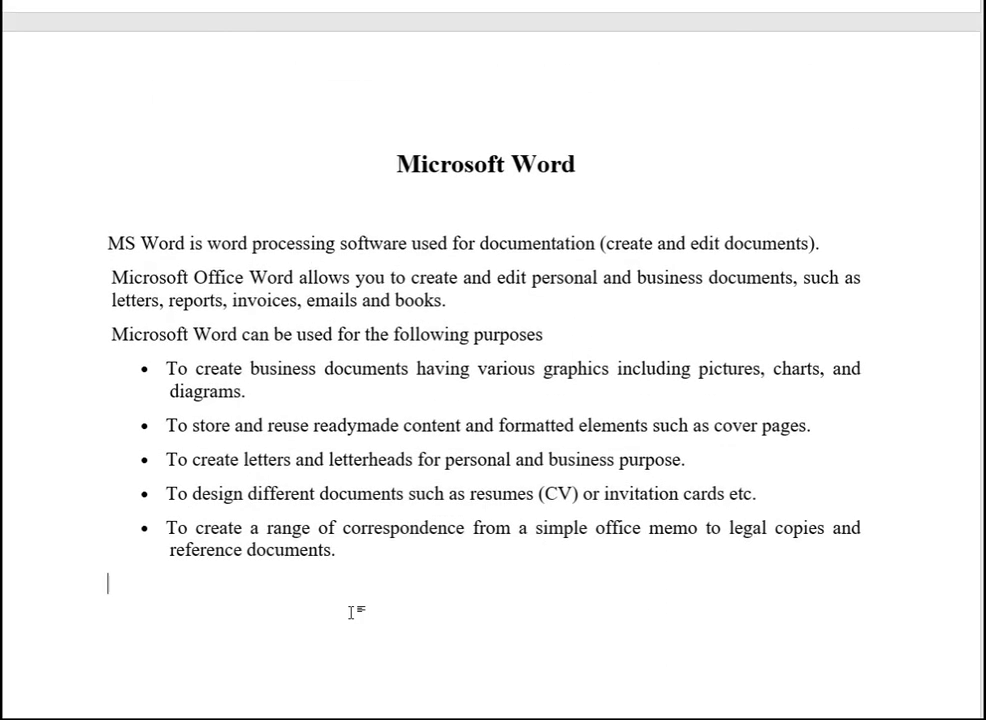
scroll(355, 612, "up", 2)
scroll(352, 614, "up", 2)
scroll(352, 614, "up", 1)
scroll(352, 614, "down", 3)
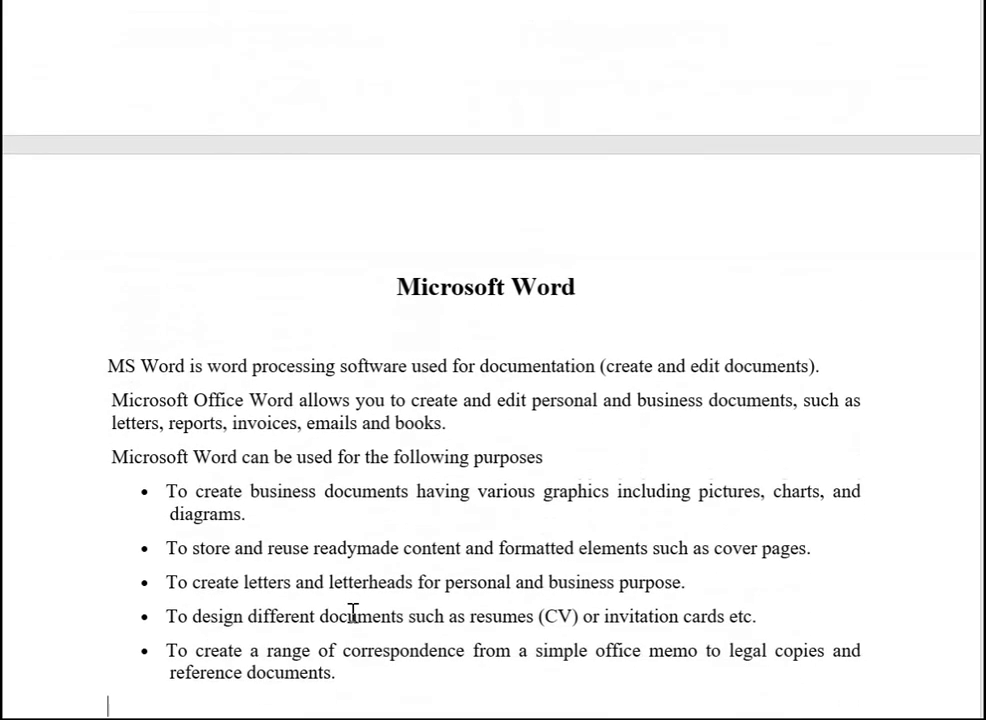
scroll(353, 614, "up", 3)
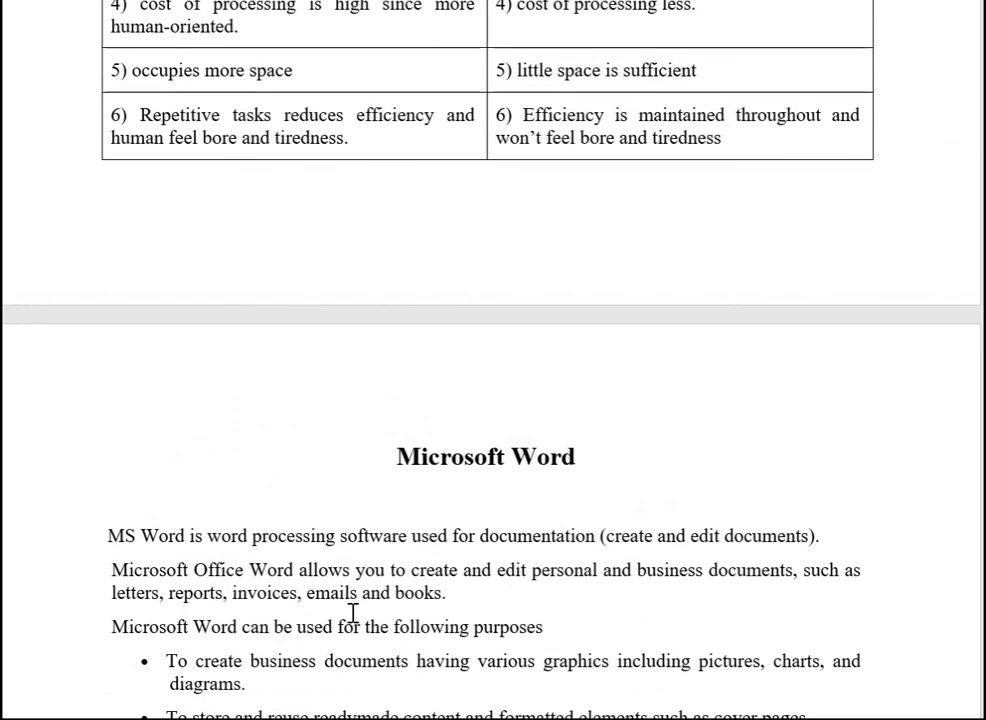